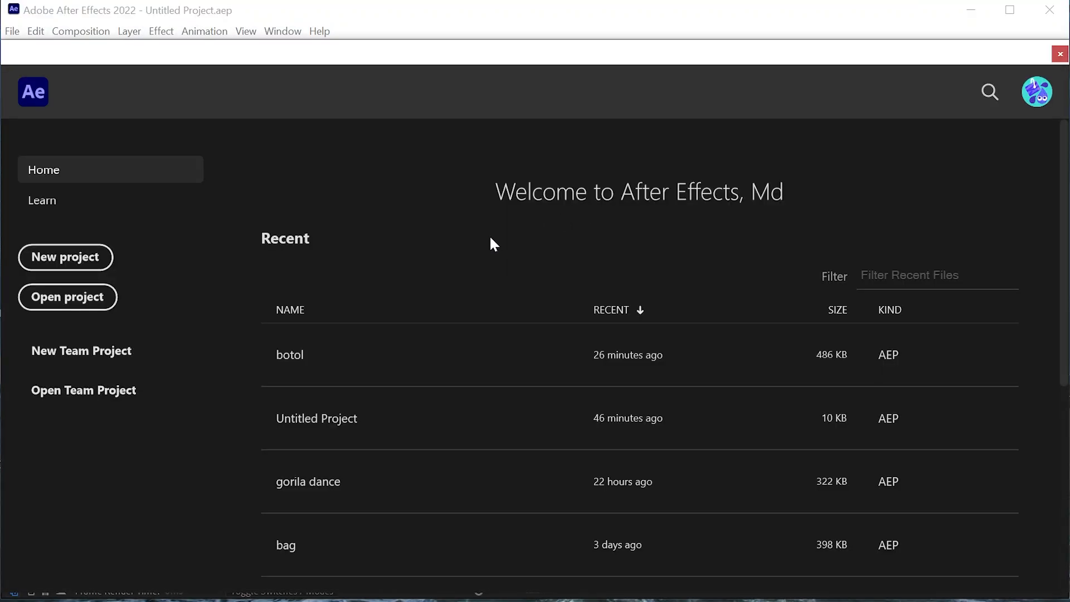
Start a new project and import Vid 20250217 120704.Mp4.mp4 from the "1 A america got" folder on drive E
left_click(69, 265)
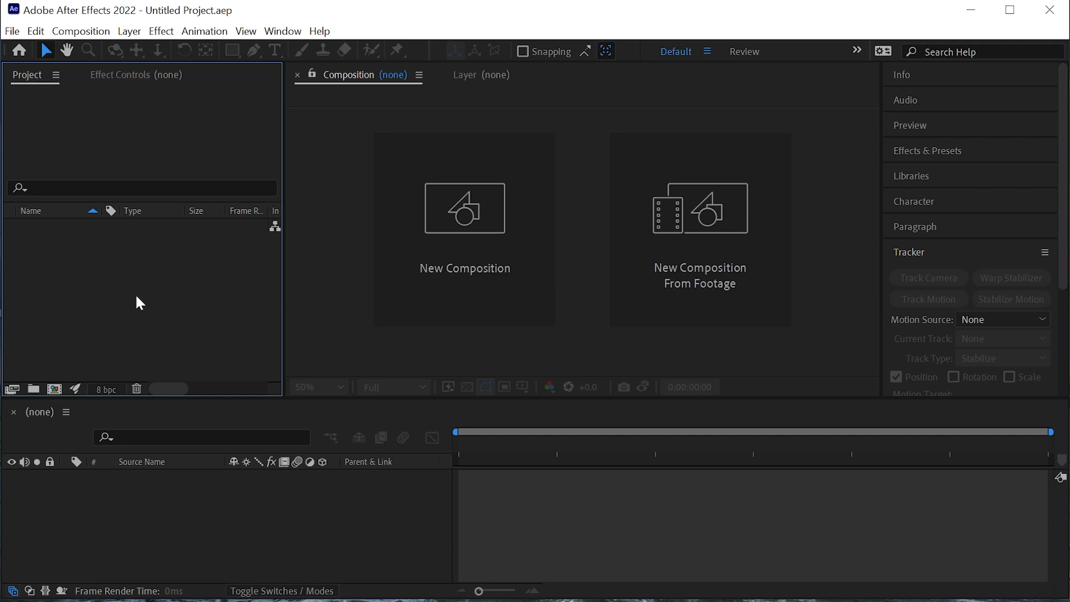
left_click(341, 587)
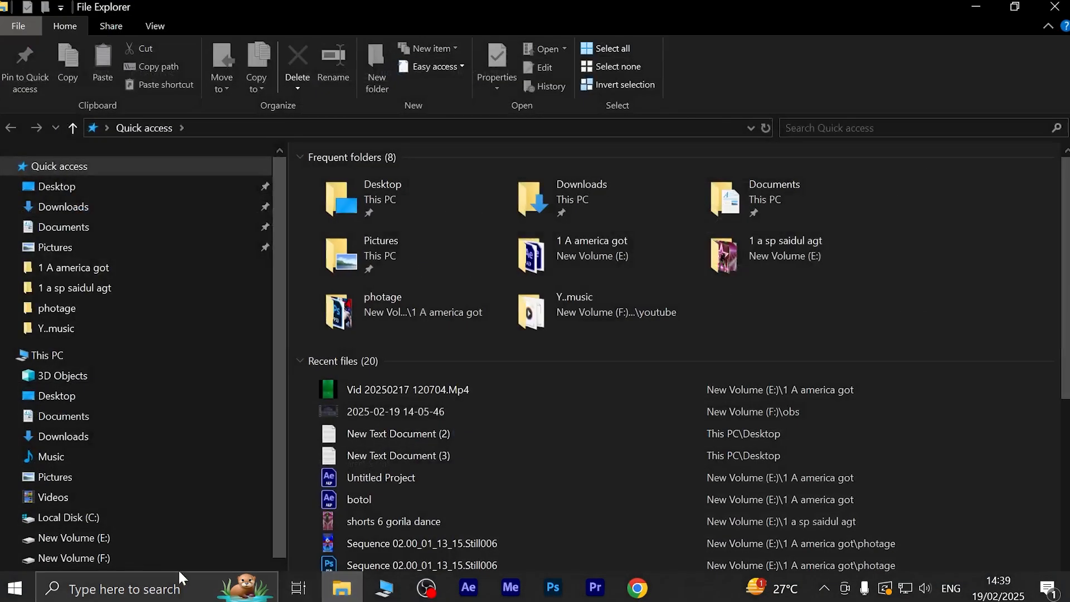
left_click(111, 539)
left_click(373, 182)
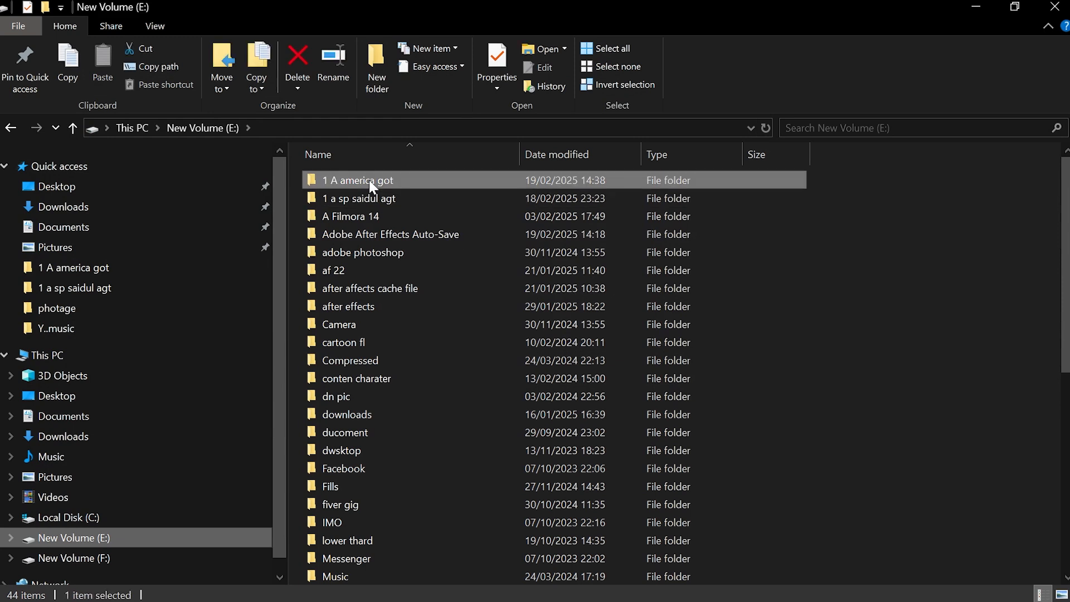
double_click(373, 184)
left_click_drag(636, 319, 121, 319)
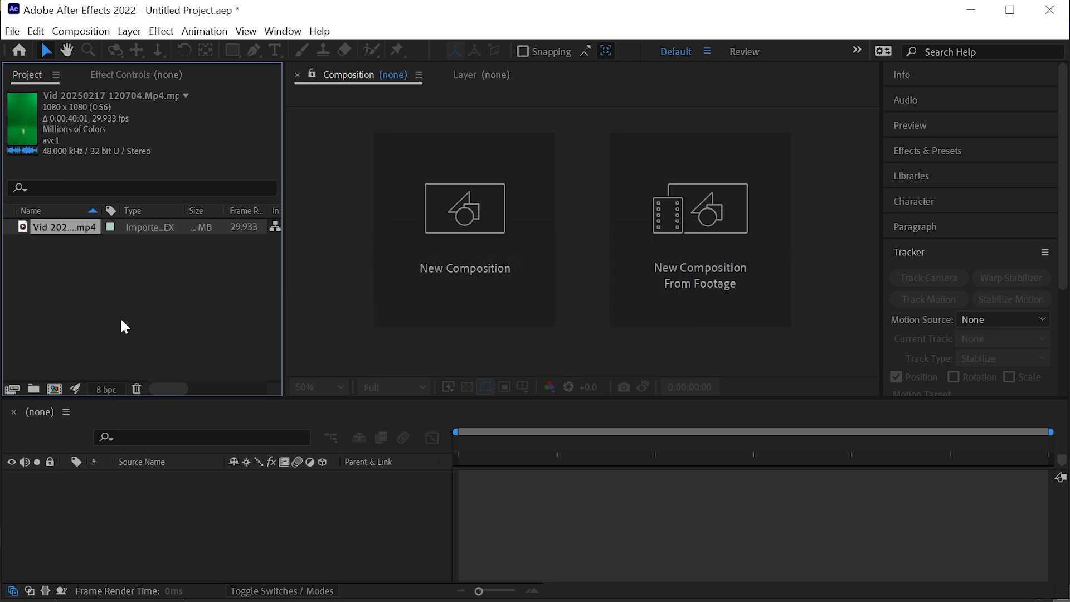
Create a composition from the imported green-screen clip and split its layer at 0:00:14:08
left_click_drag(79, 228, 216, 483)
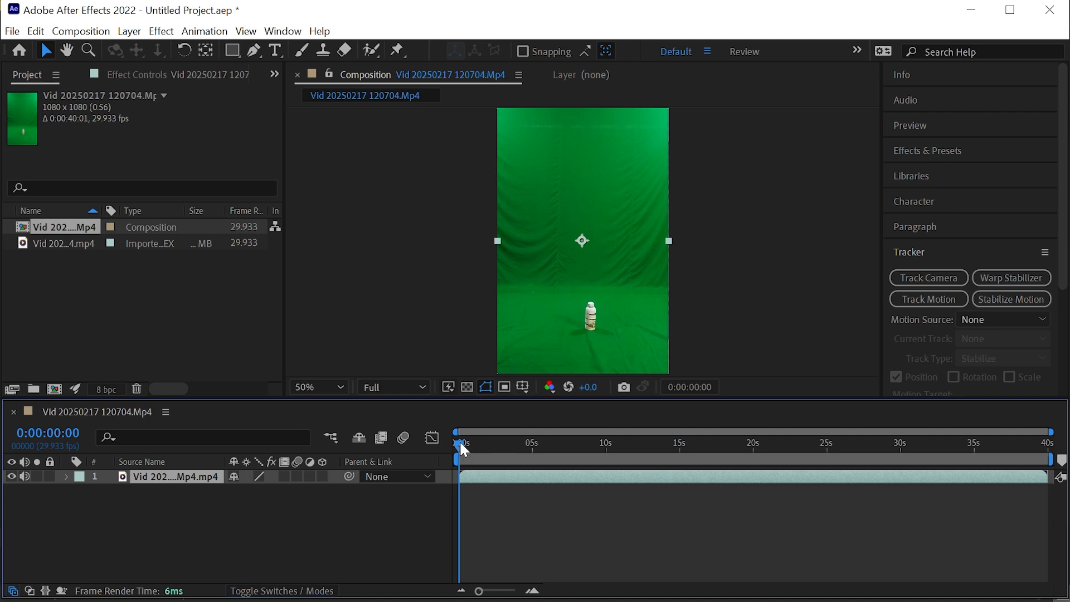
left_click_drag(460, 446, 480, 467)
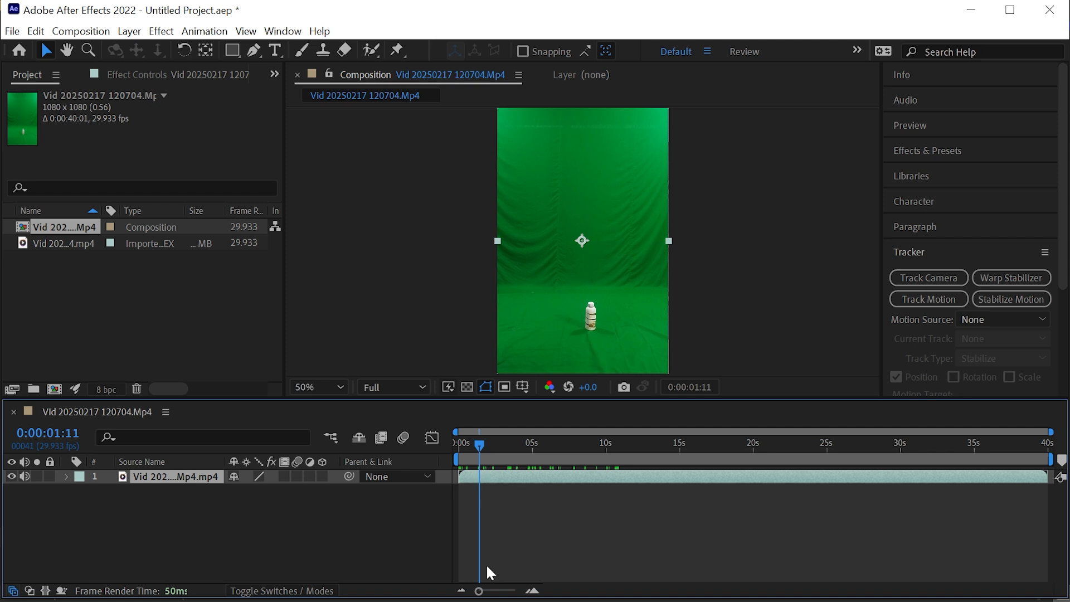
left_click_drag(483, 592, 517, 599)
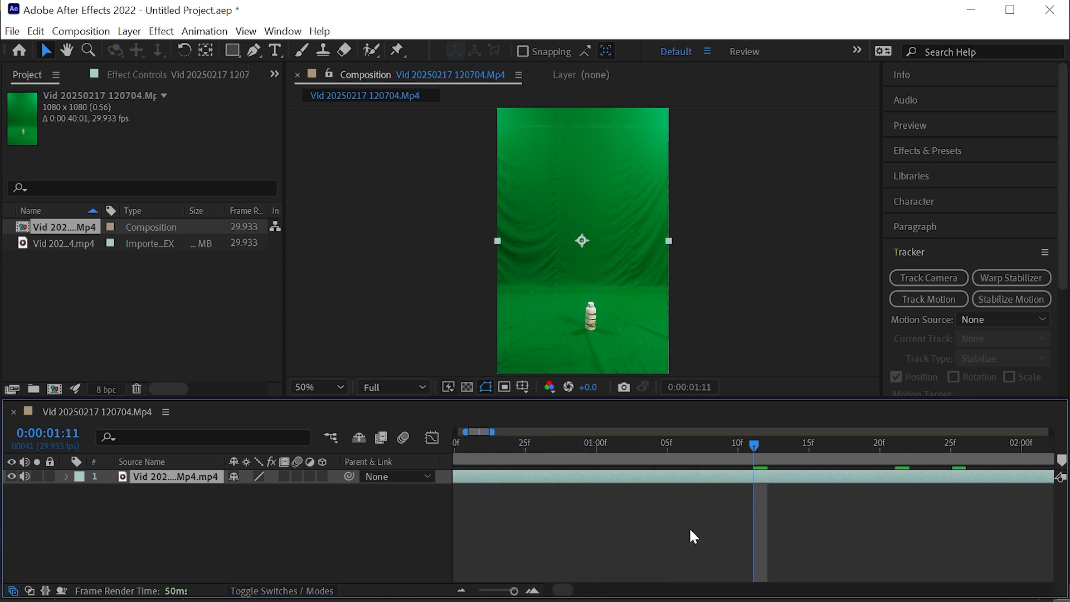
left_click_drag(756, 444, 770, 507)
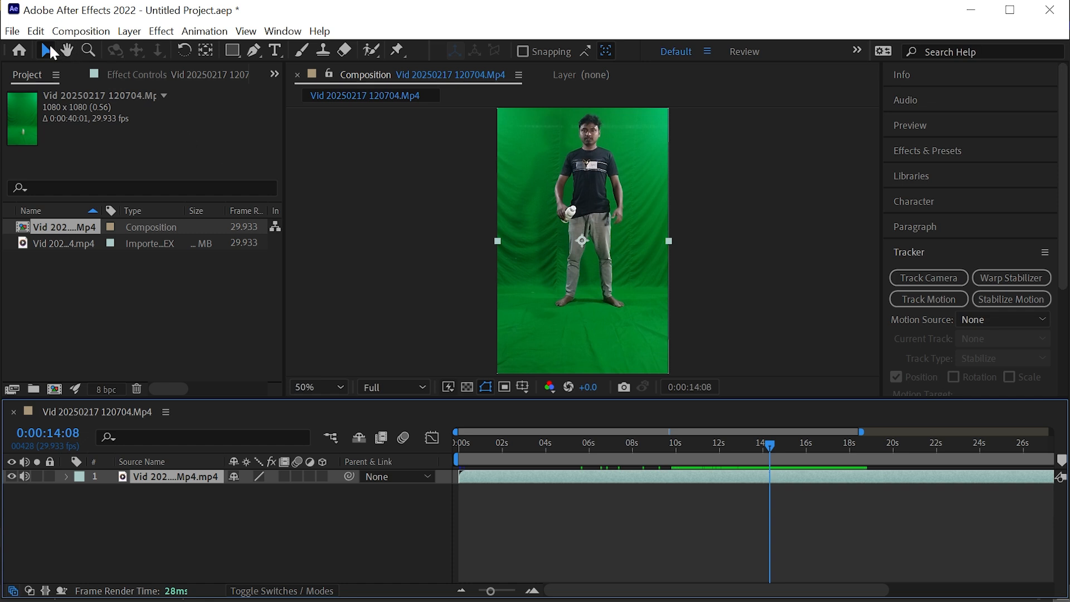
left_click(35, 30)
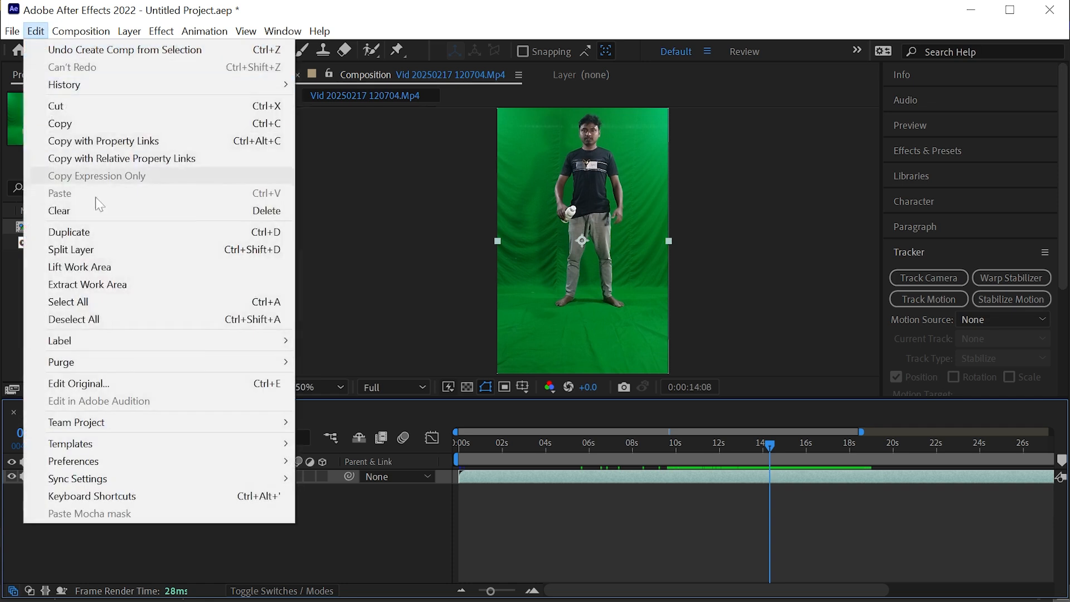
left_click(71, 249)
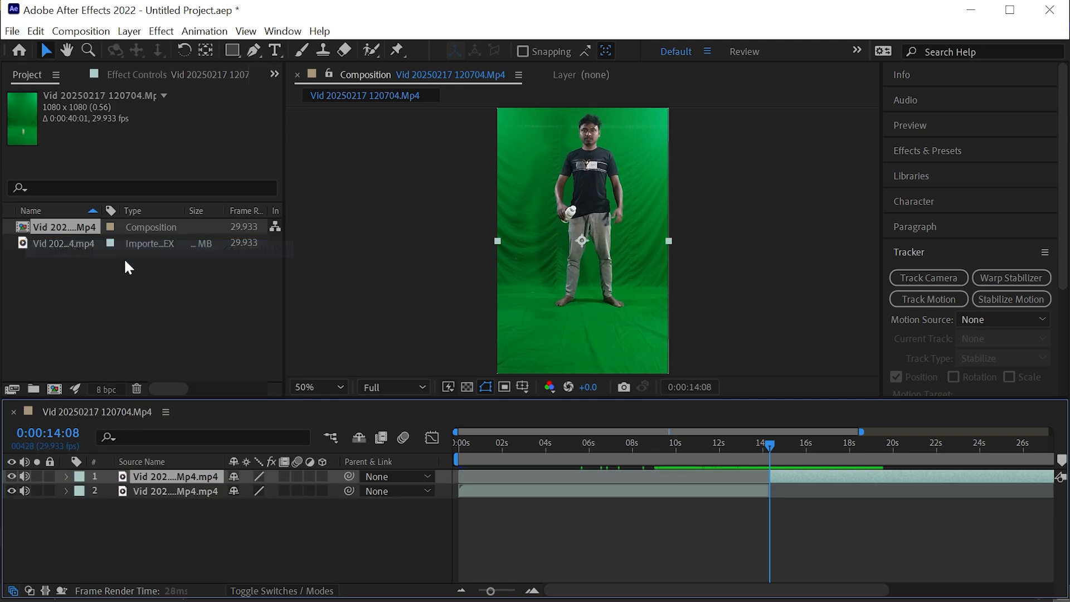
Delete the segment before the split and shift the remaining clip to the start of the timeline
left_click(639, 491)
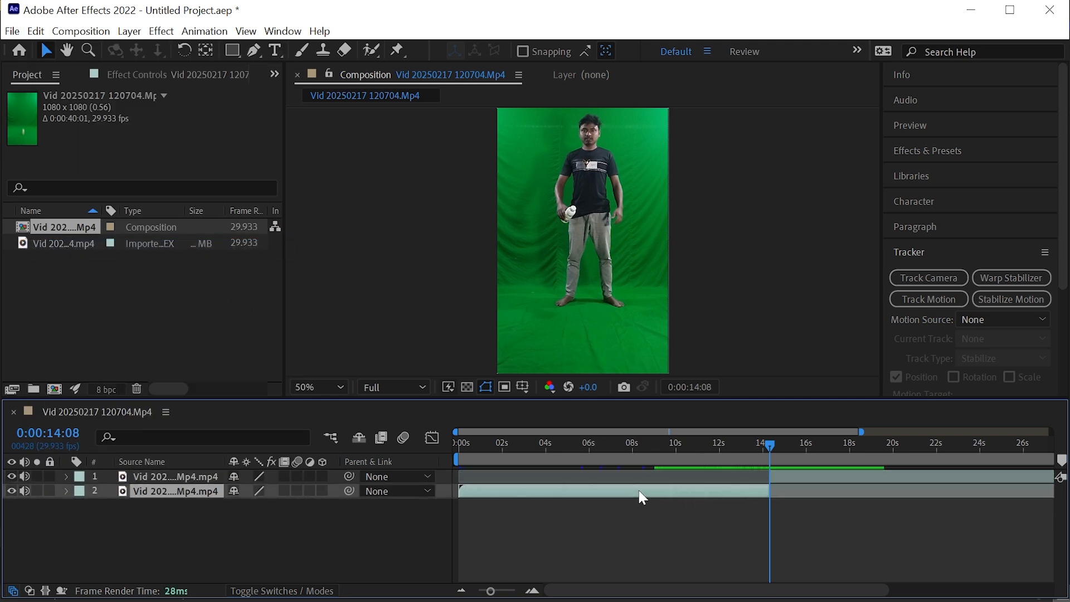
key("Delete")
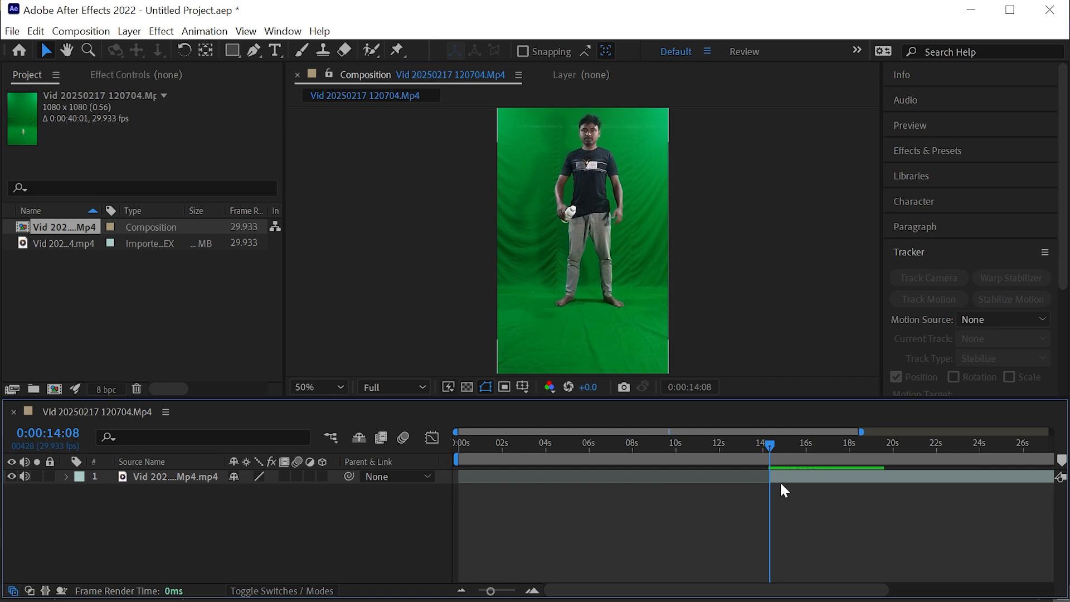
left_click(790, 476)
left_click_drag(802, 477, 493, 483)
Split the clip at 0:00:18:01 and delete the part after that point
left_click(469, 443)
left_click_drag(471, 445, 853, 484)
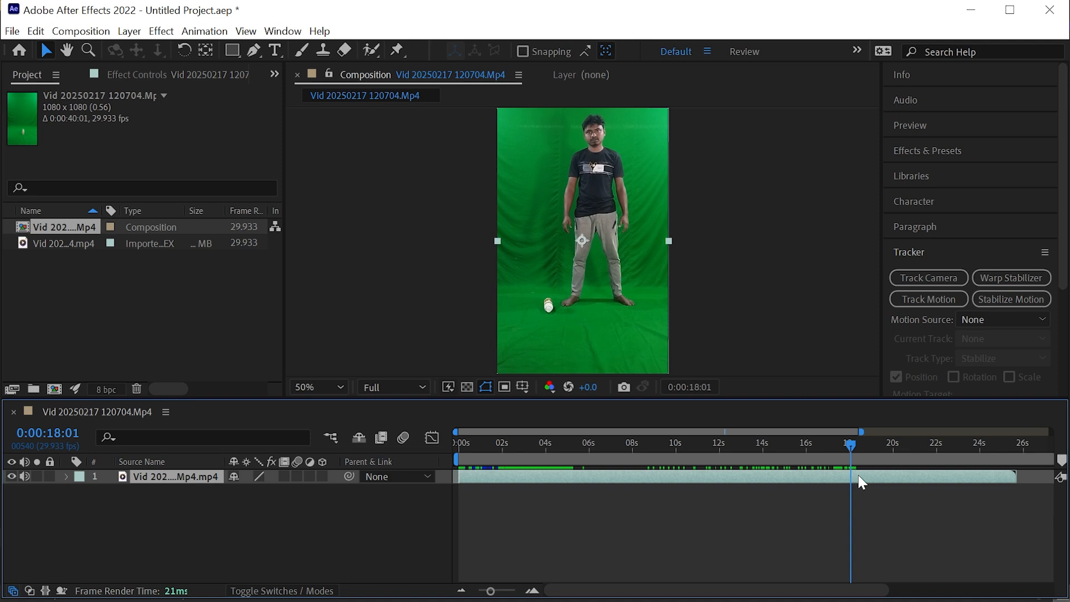
key("ctrl+shift+d")
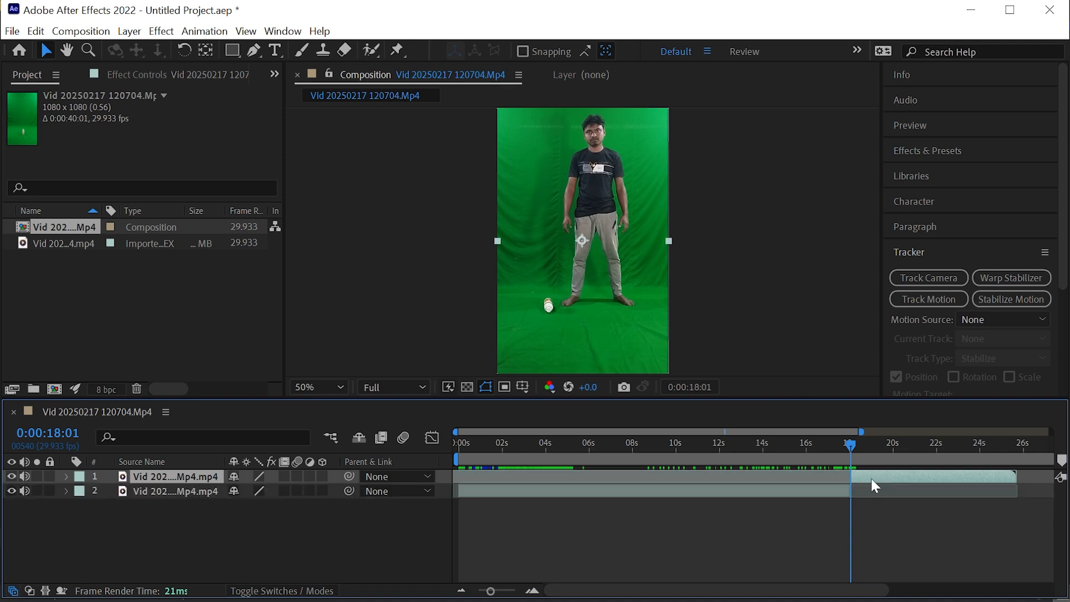
key("Delete")
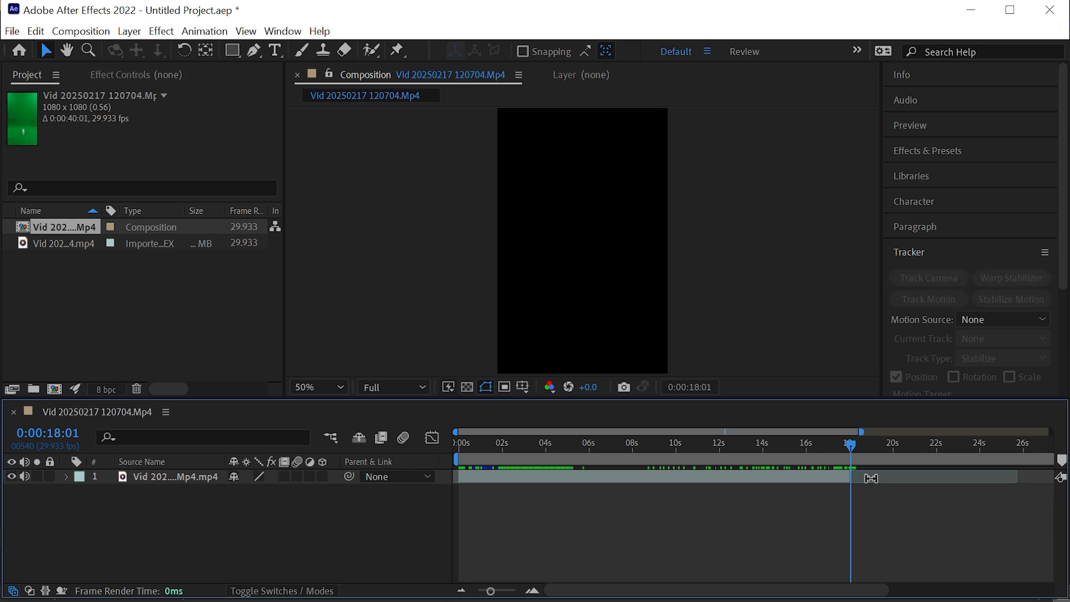
Split the trimmed clip into three segments, at 0:00:07:27 and 0:00:14:29
left_click_drag(847, 442, 607, 472)
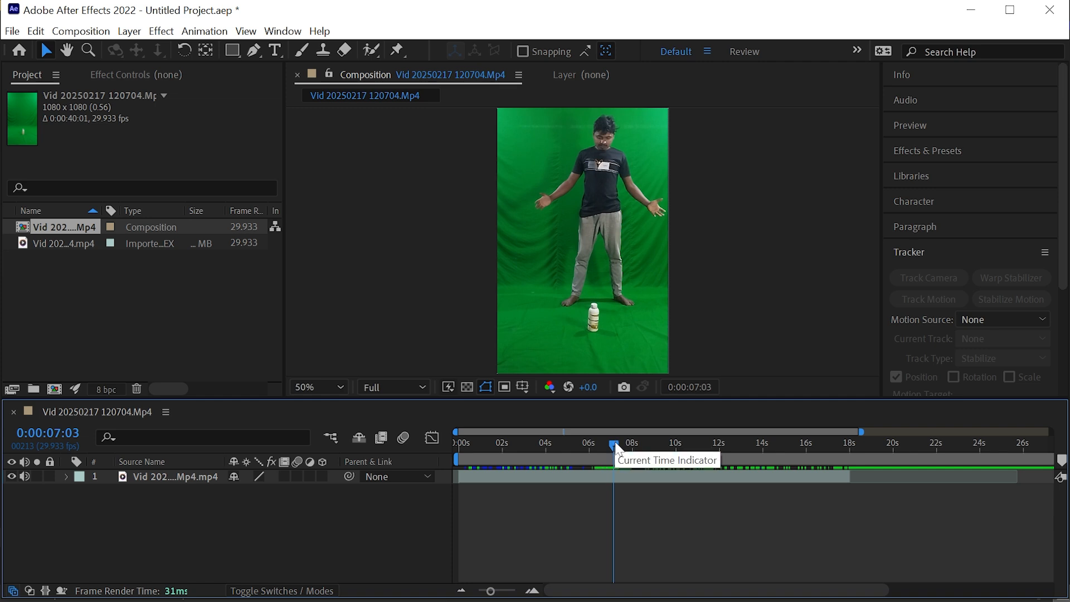
left_click_drag(614, 440, 632, 451)
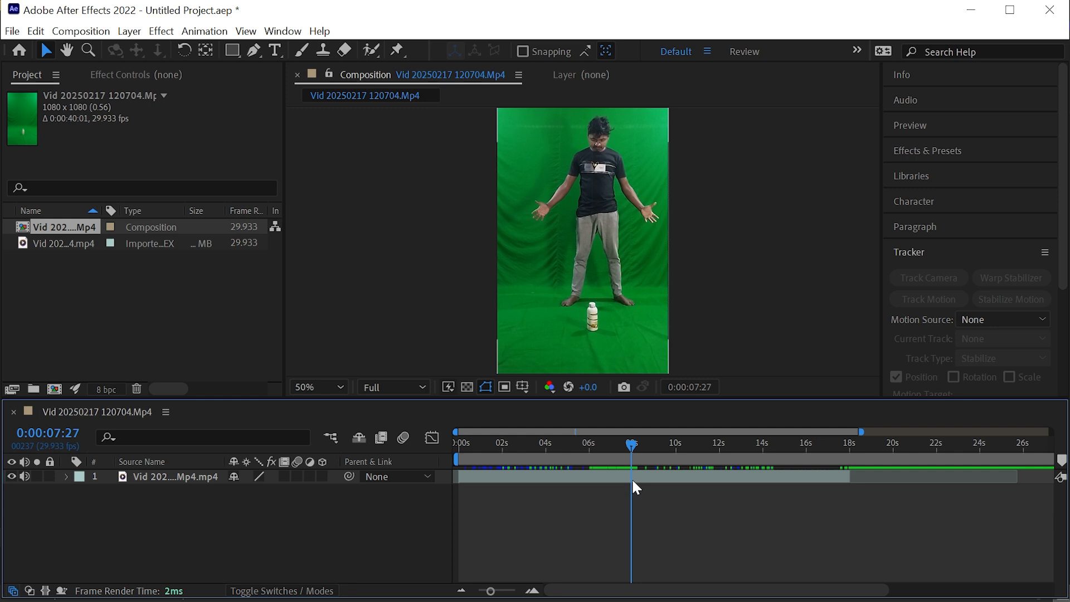
left_click(628, 479)
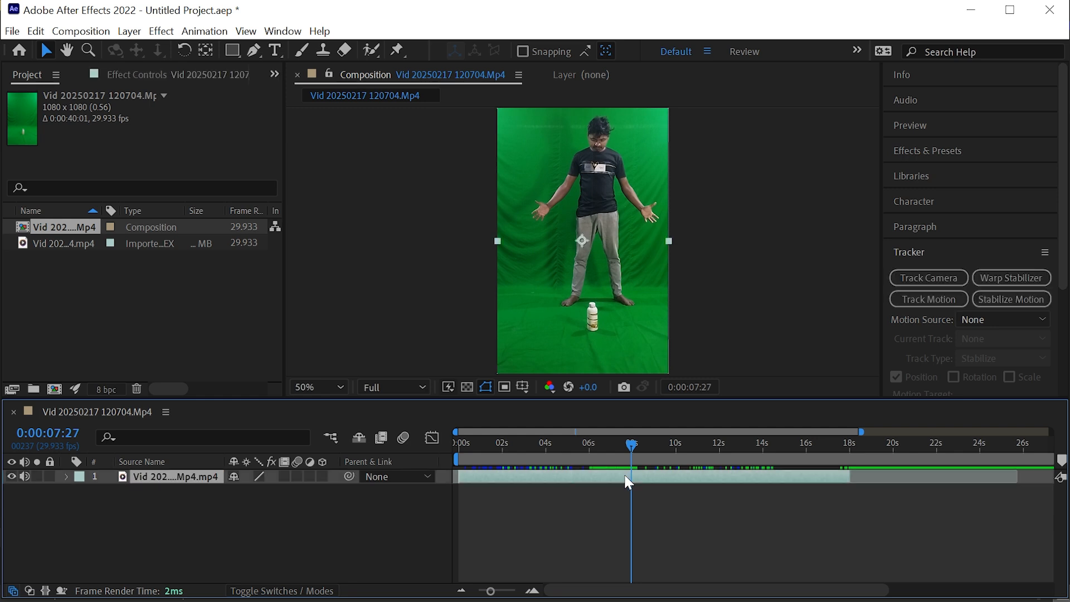
key("ctrl+shift+d")
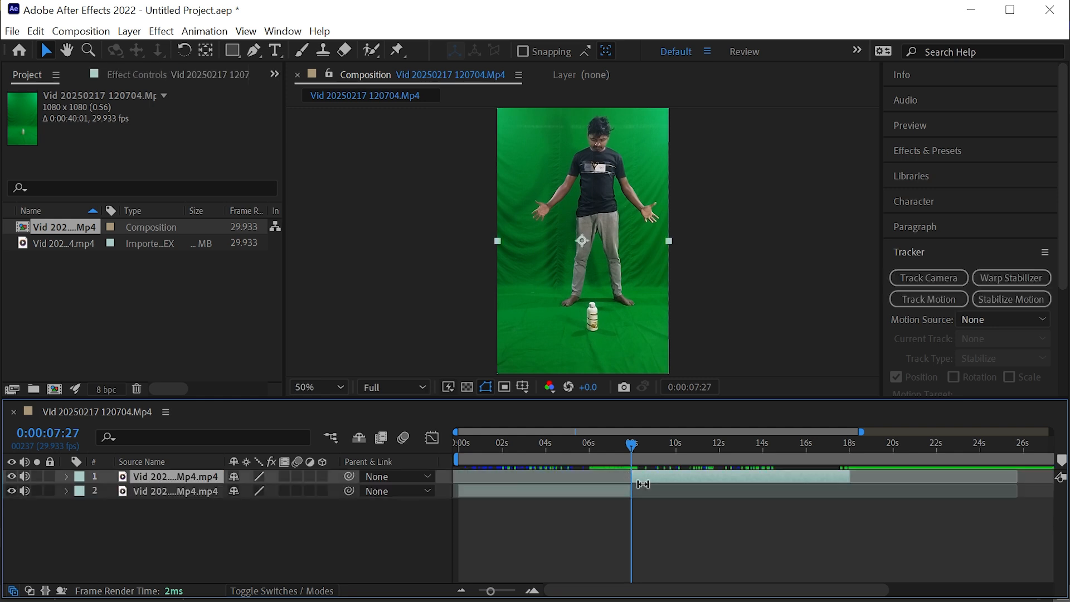
left_click_drag(633, 440, 787, 482)
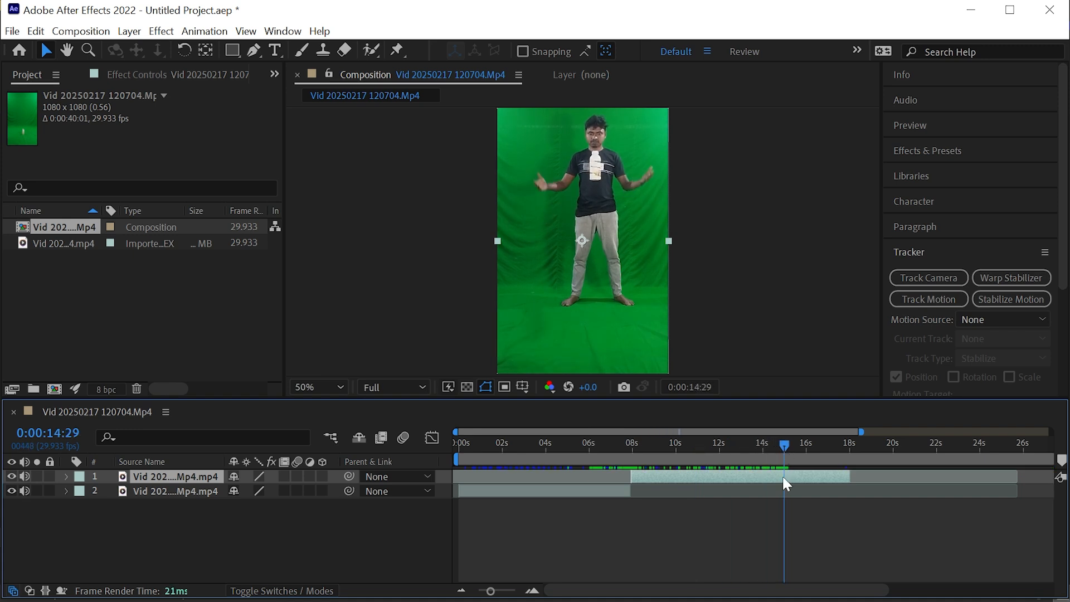
key("ctrl+shift+d")
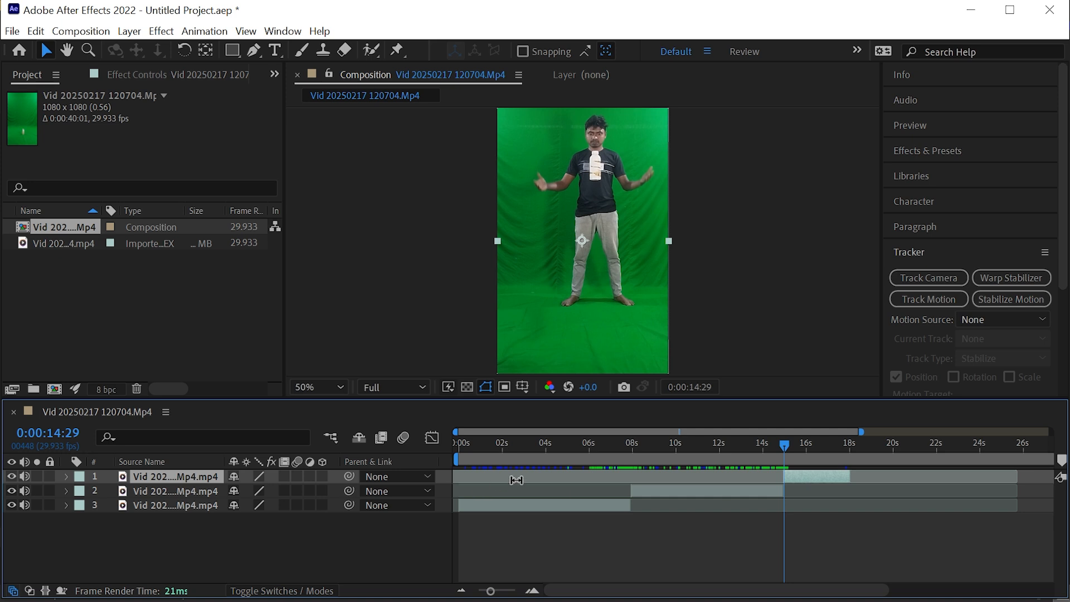
Place the middle segment on top of the layer stack and rename it "man"
mouse_move(210, 480)
left_mouse_down()
mouse_move(203, 513)
mouse_move(207, 499)
left_mouse_up()
left_click(686, 477)
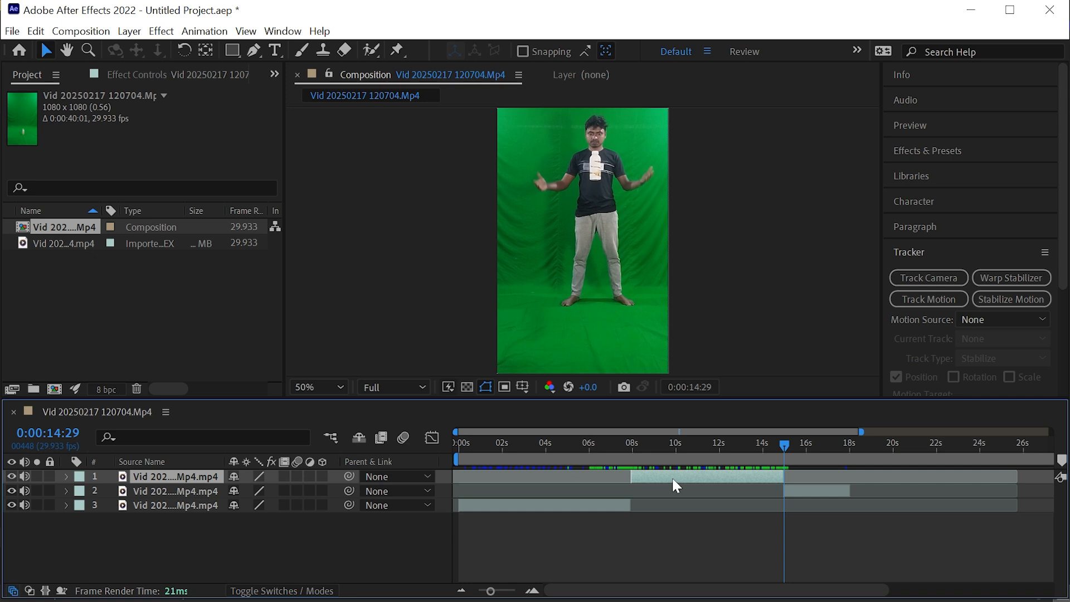
right_click(174, 480)
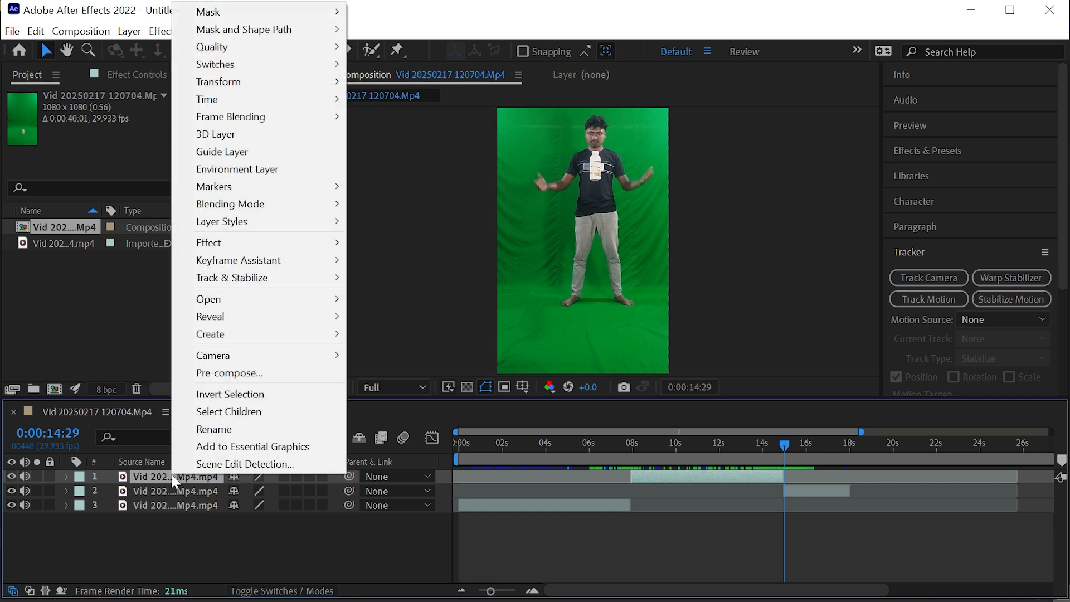
left_click(218, 430)
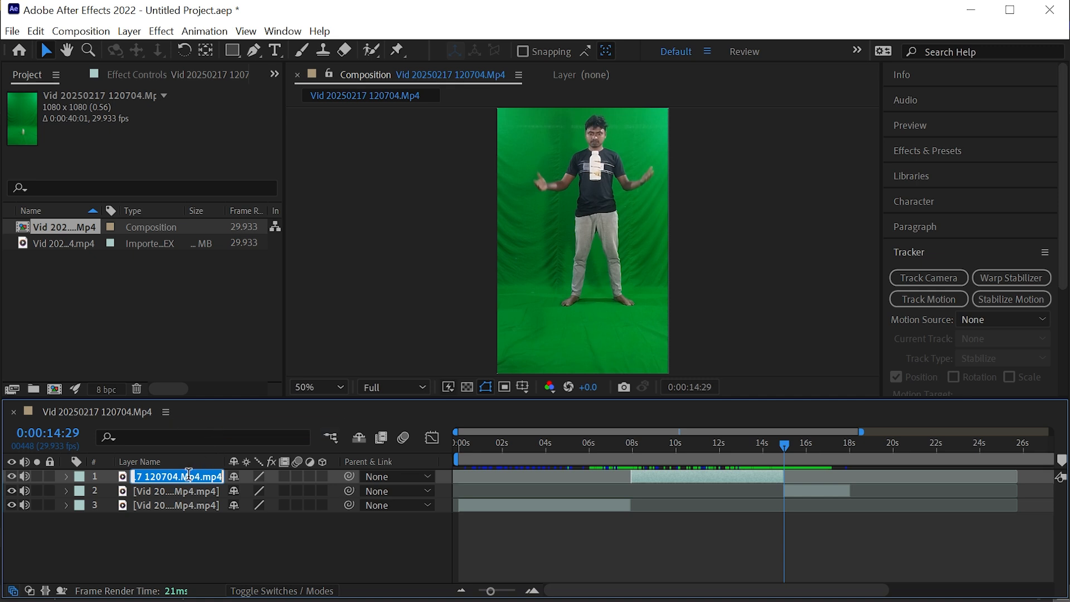
type("man")
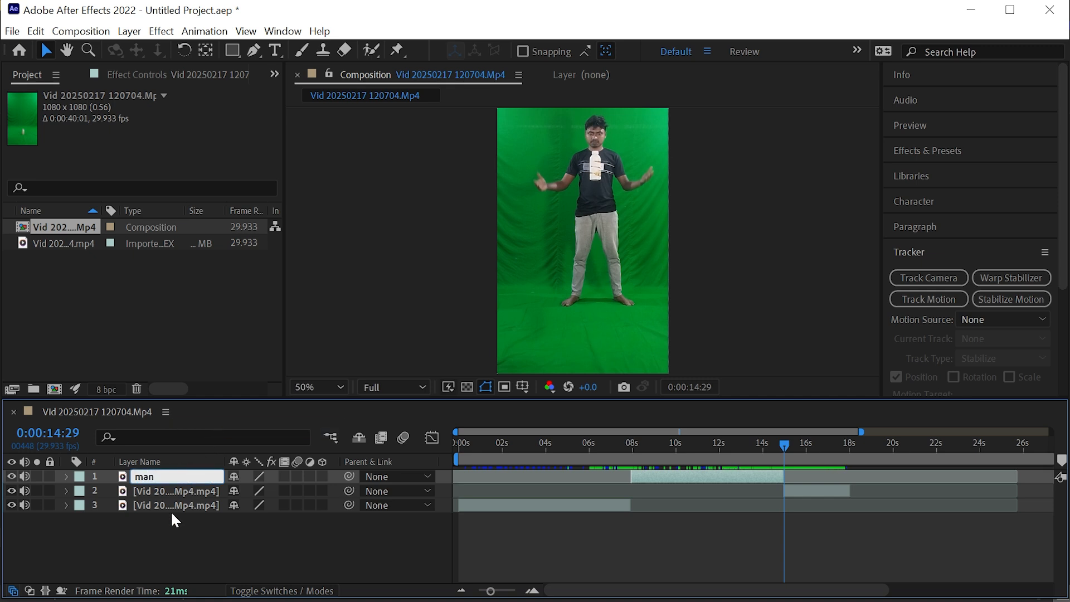
key("Return")
left_click(160, 529)
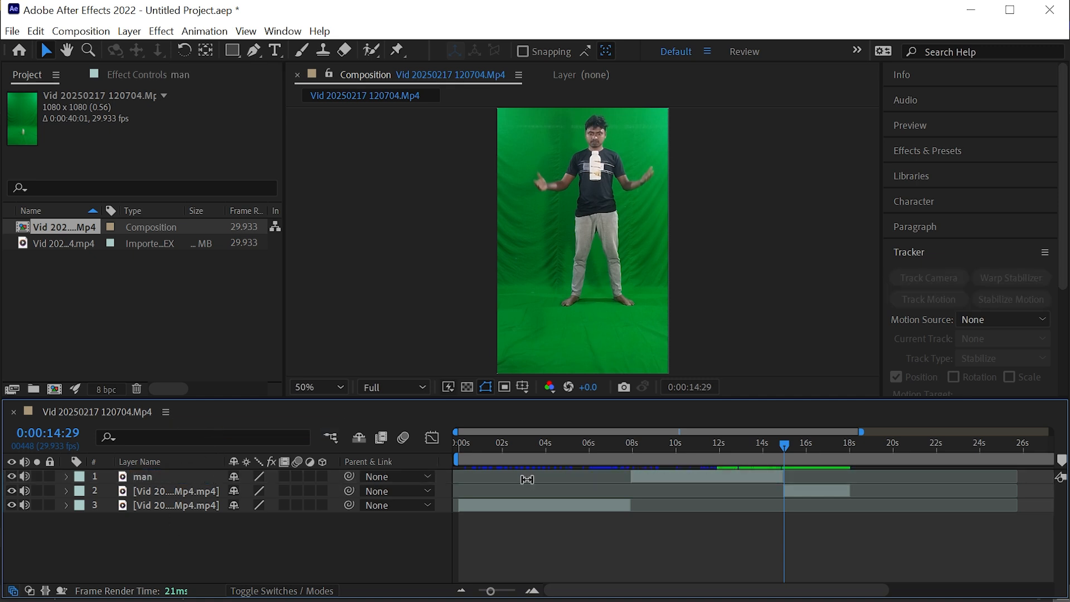
Add a null object above the man layer
left_click(684, 483)
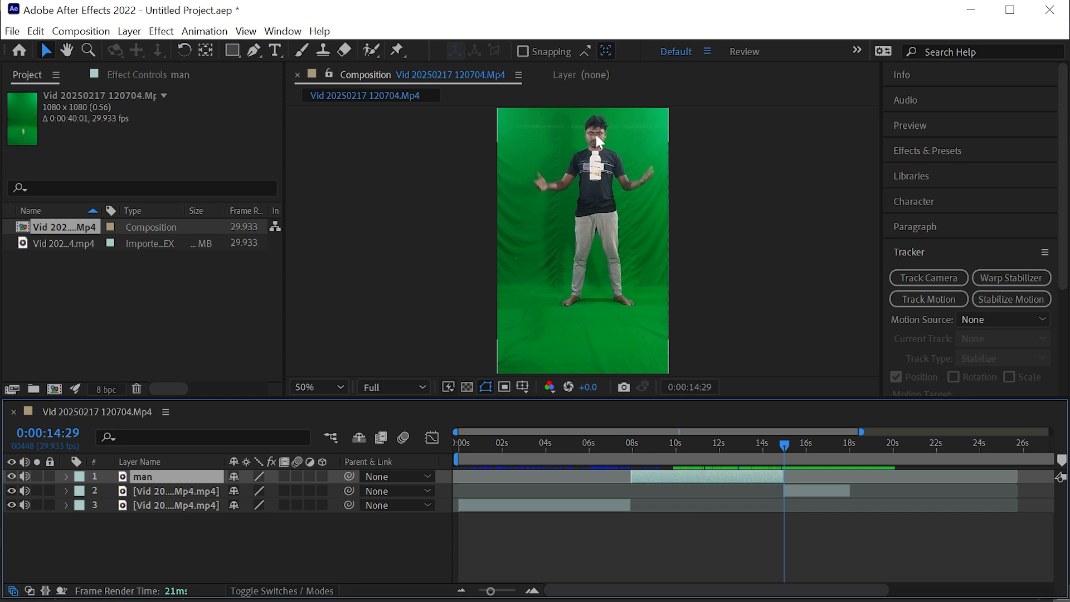
scroll(596, 135, "up", 3)
key("h")
left_click_drag(630, 206, 652, 301)
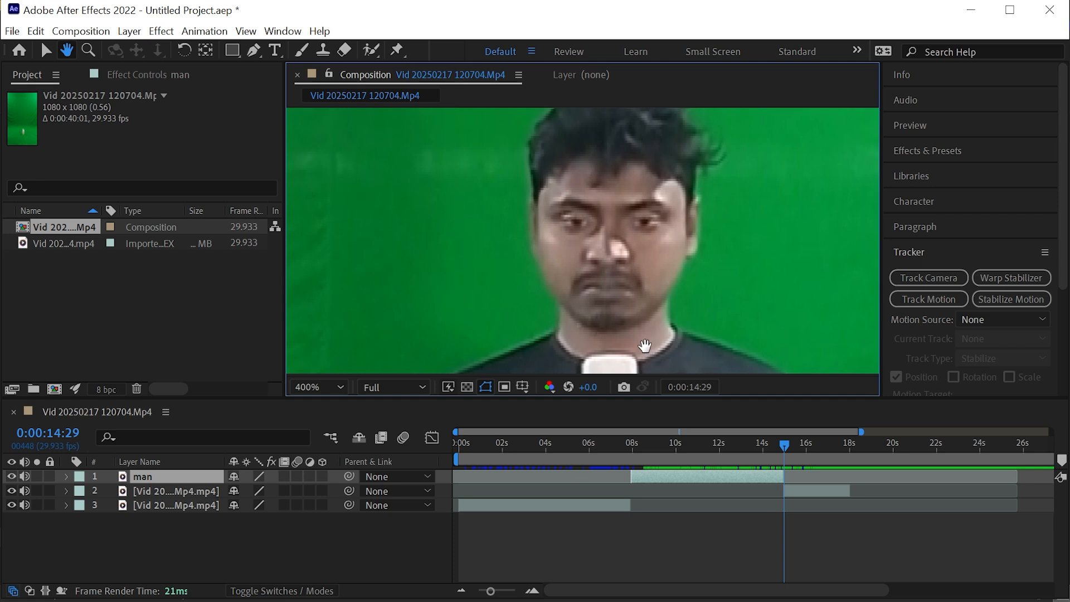
left_click(188, 545)
right_click(202, 531)
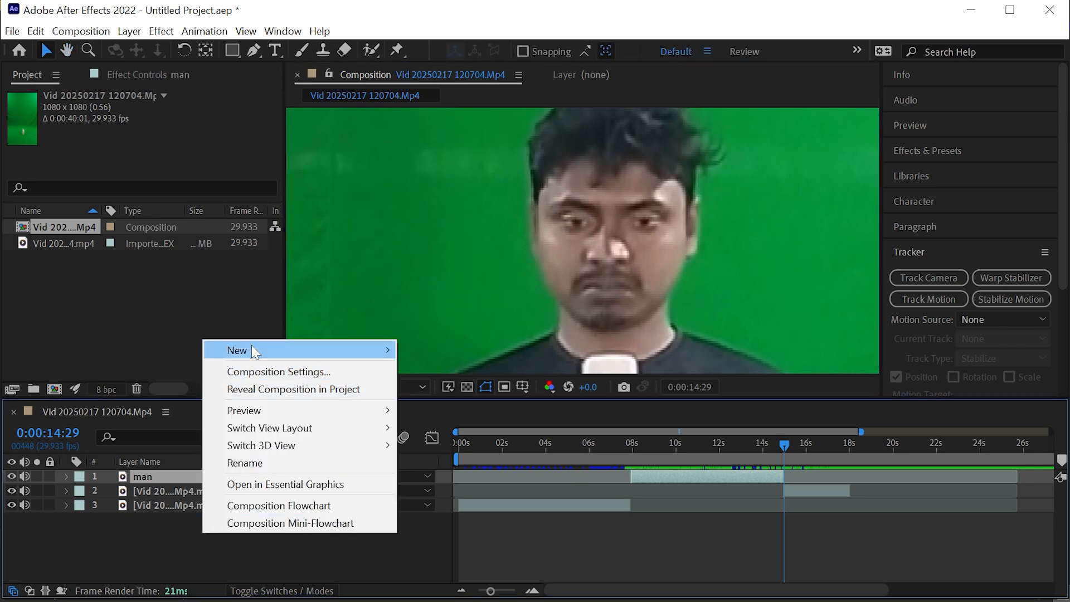
mouse_move(252, 347)
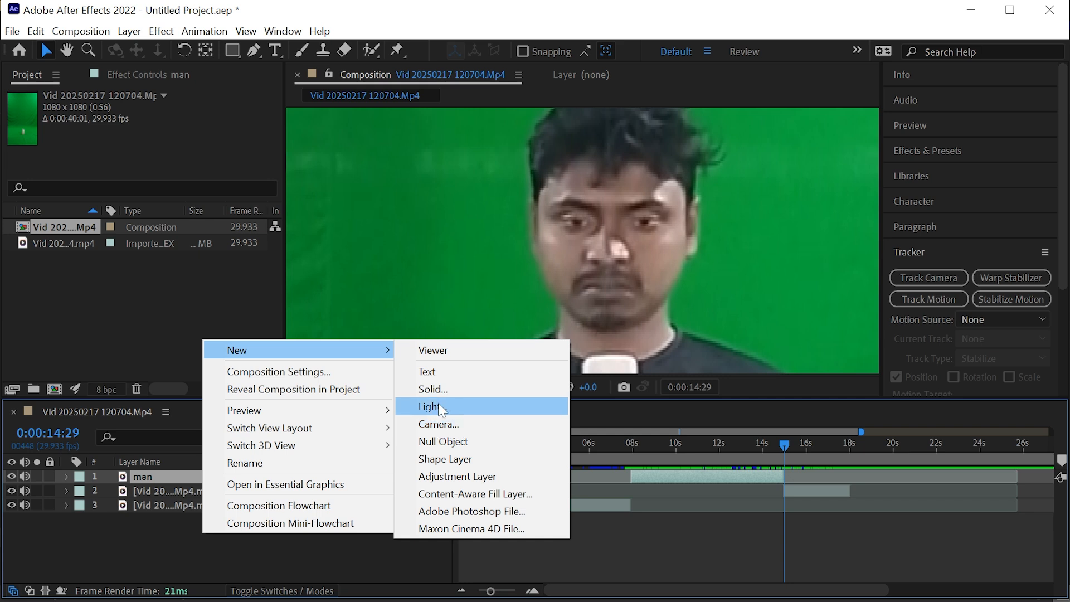
left_click(449, 444)
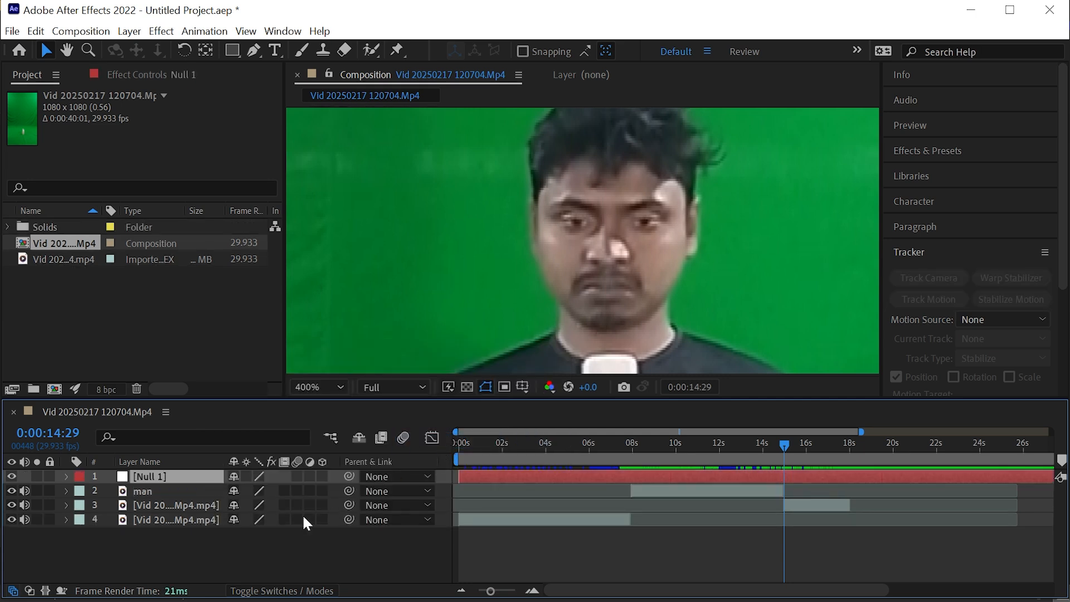
Add two more null objects to the composition and make the timeline area taller
right_click(220, 549)
mouse_move(384, 367)
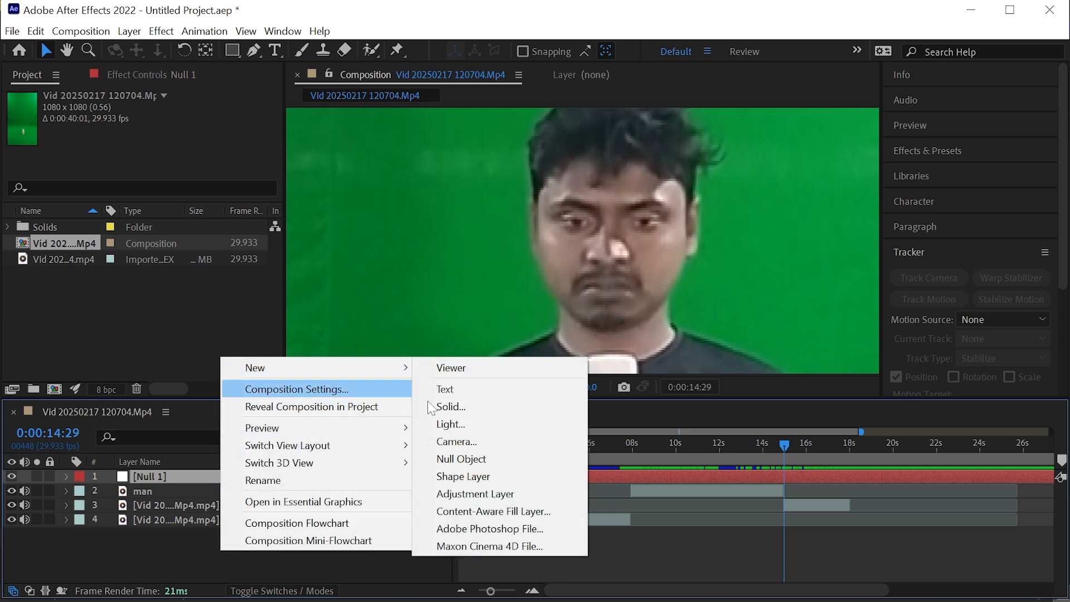
left_click(453, 461)
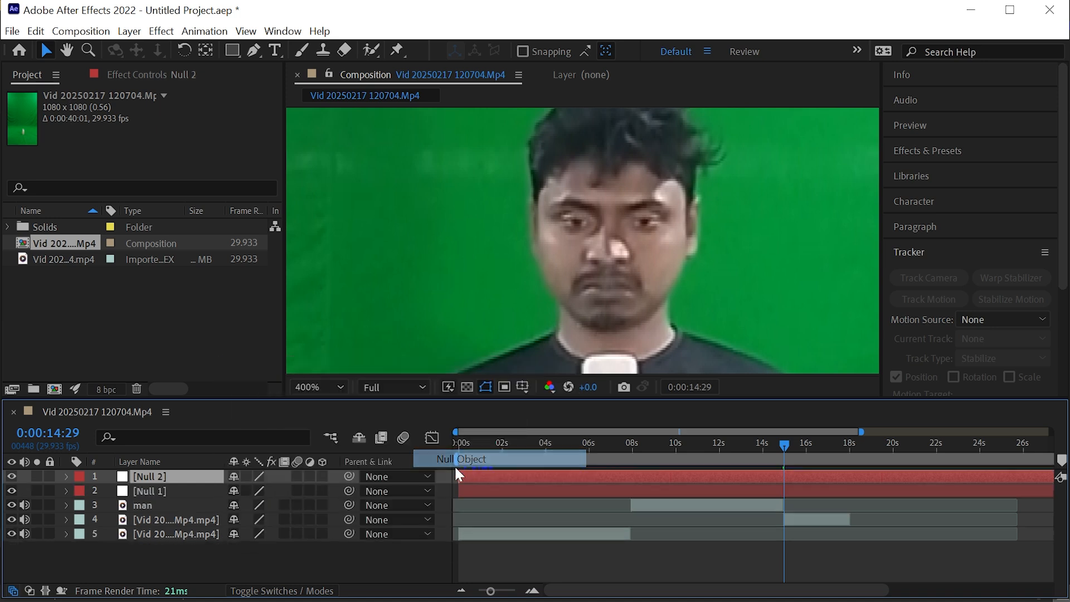
right_click(231, 557)
mouse_move(269, 369)
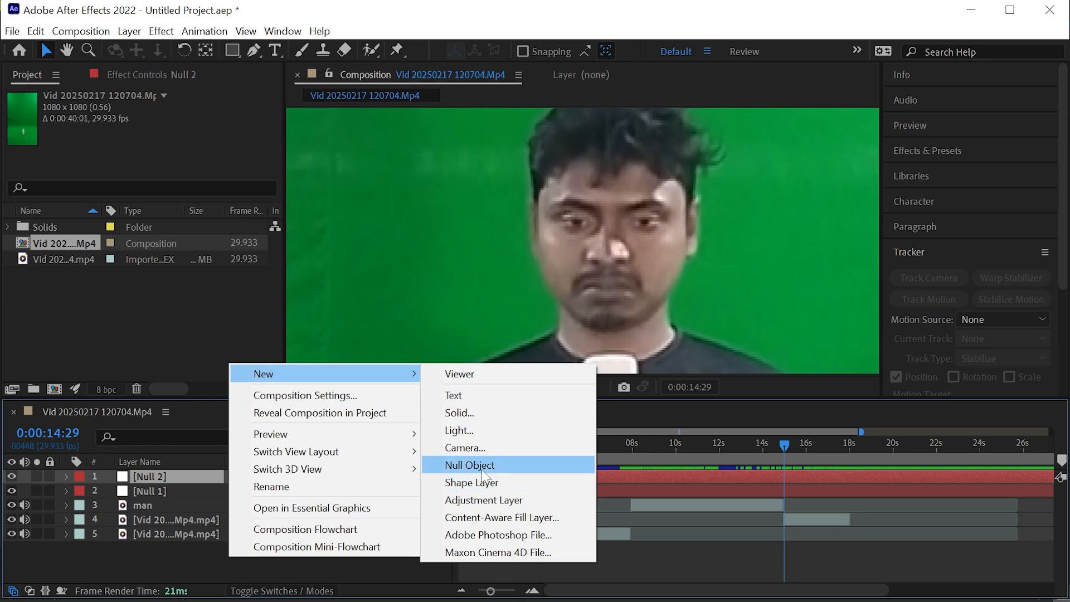
left_click(483, 475)
left_click_drag(343, 397, 341, 351)
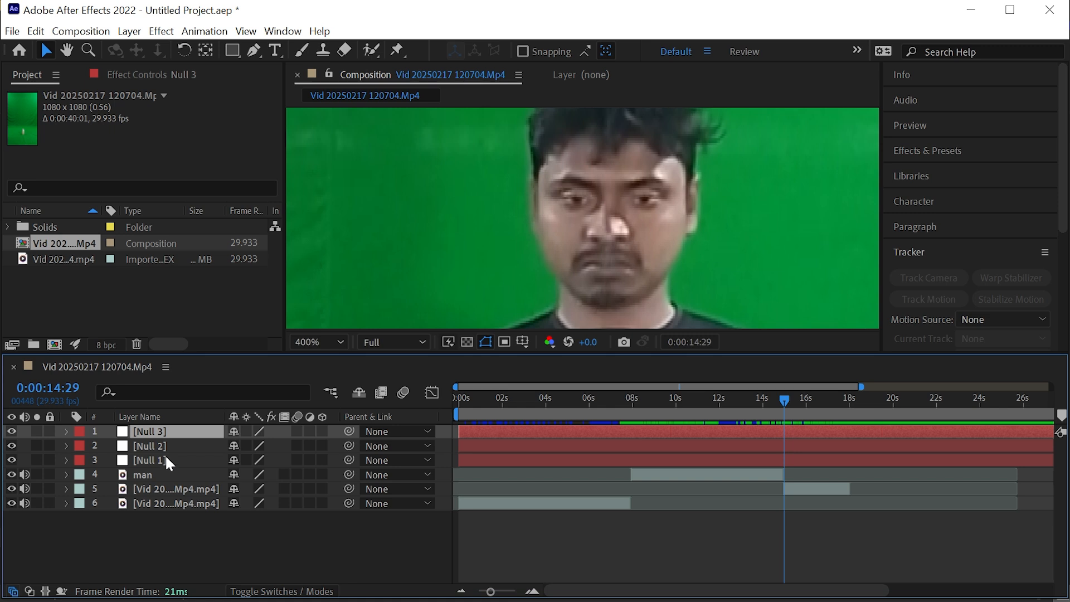
Rename the top null layer "left eye" and the Null 2 layer below it "right eye"
right_click(149, 429)
left_click(179, 557)
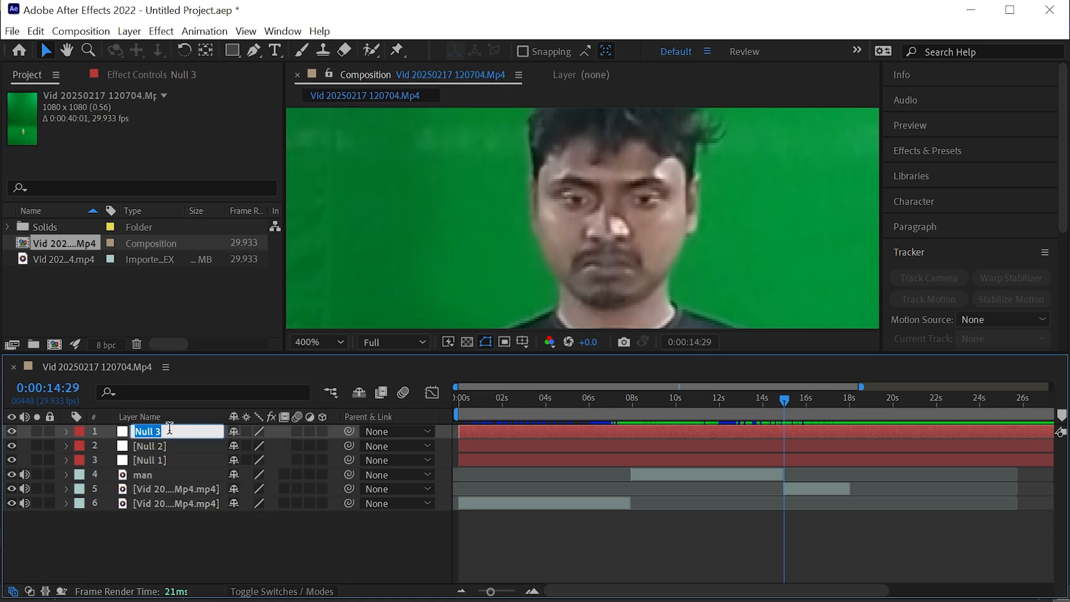
type("left eye")
left_click(203, 547)
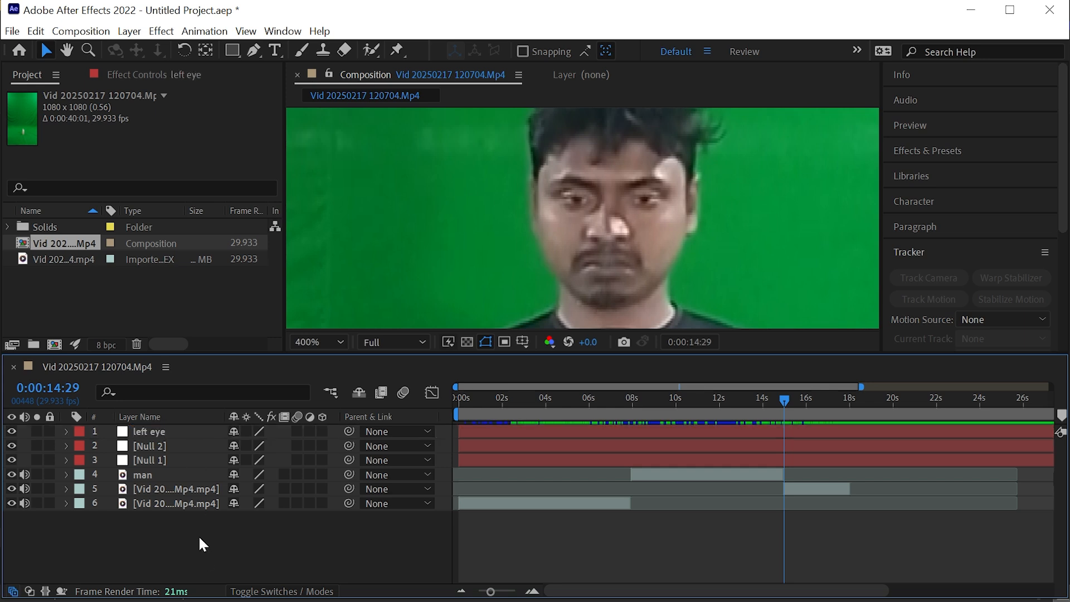
right_click(159, 441)
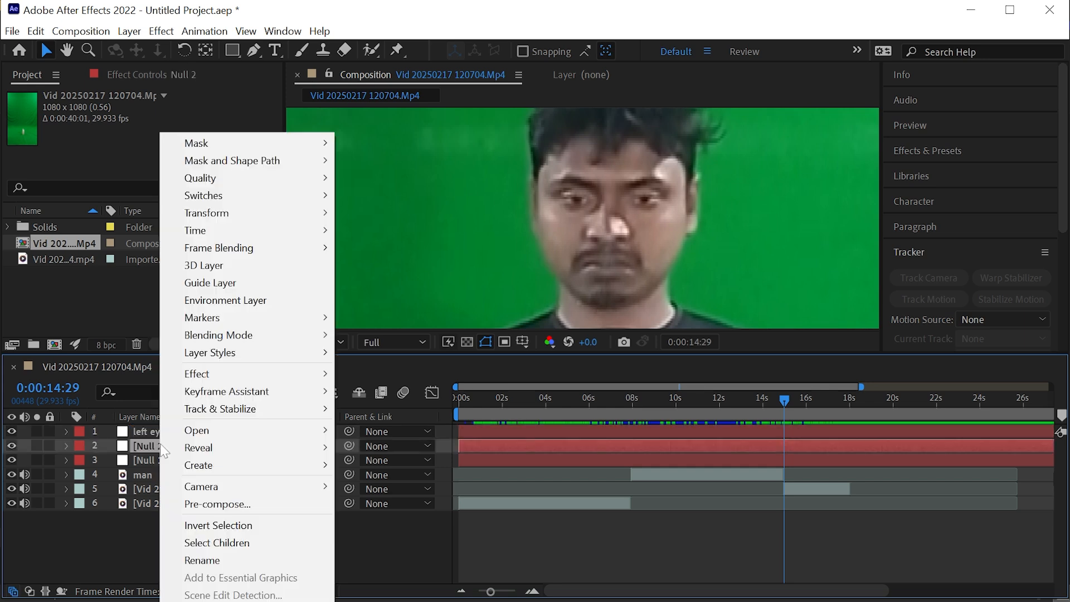
left_click(205, 560)
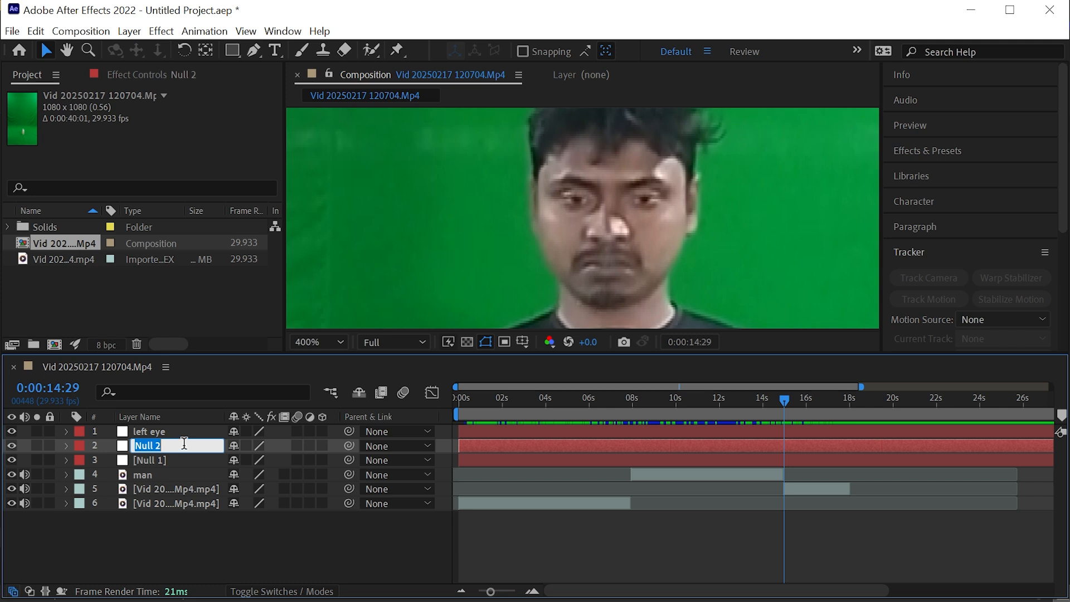
type("right eye")
left_click(177, 516)
Rename the Null 1 layer, just above the man layer, "bottle"
right_click(164, 459)
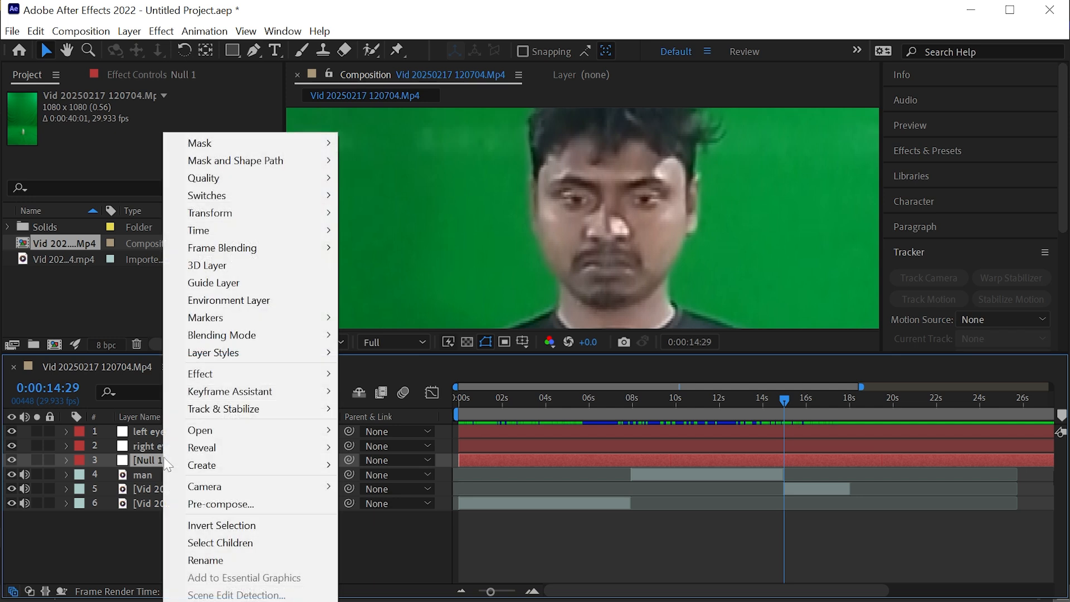
left_click(207, 560)
type("bottle")
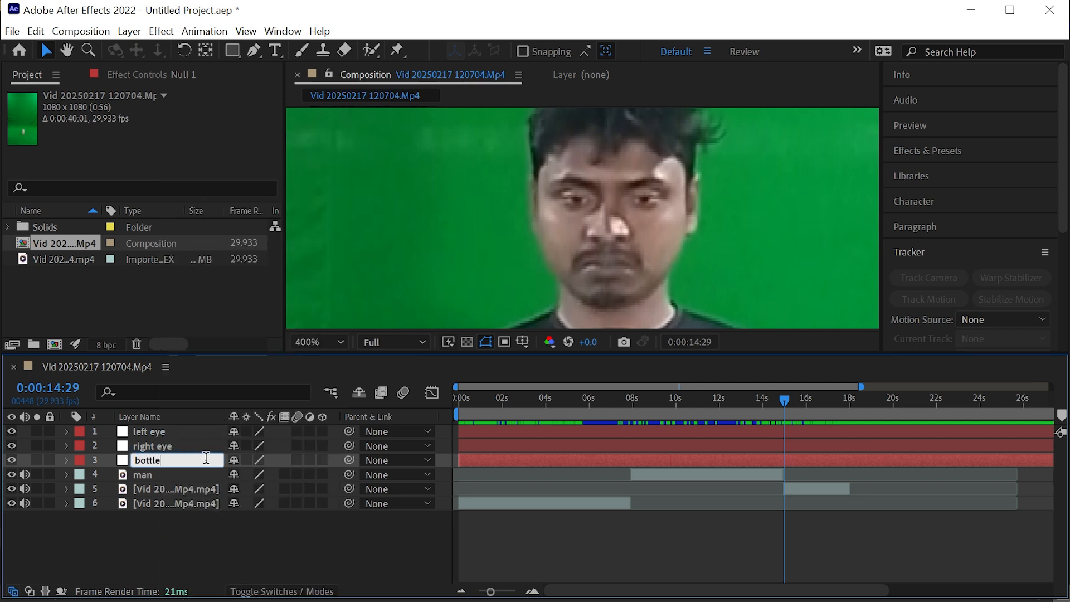
left_click(188, 540)
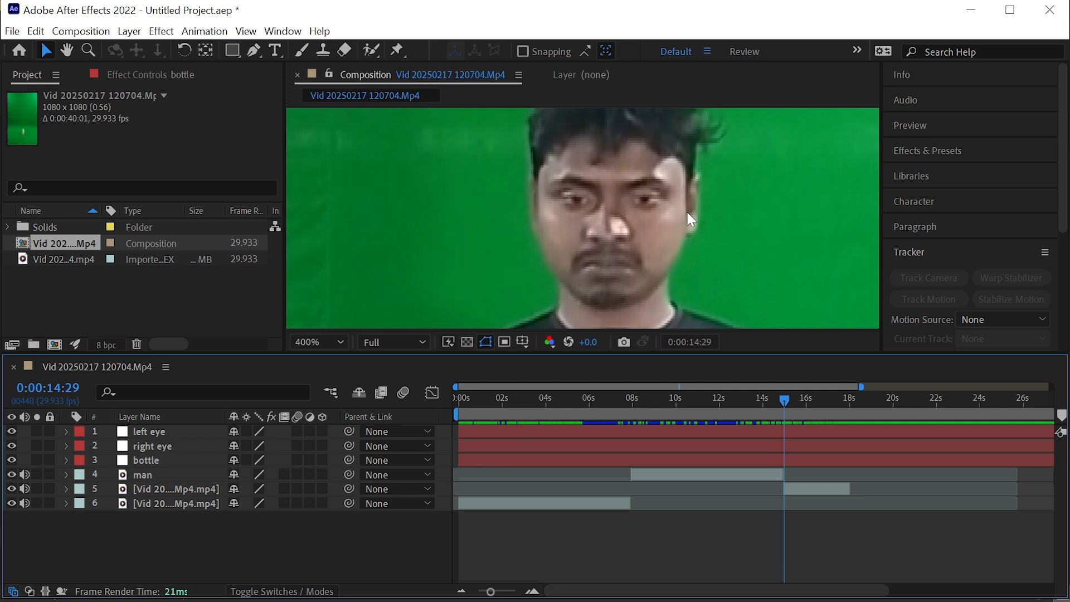
Set the current time to the man layer's start at 0:00:07:27 and start a Track Motion on that layer
left_click(671, 482)
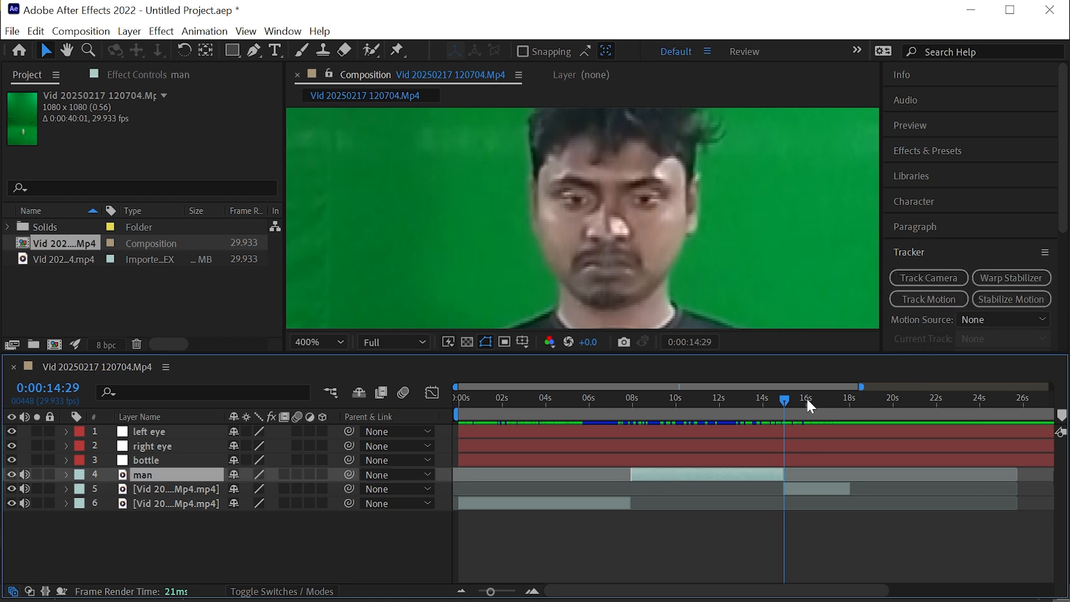
left_click_drag(784, 395, 630, 421)
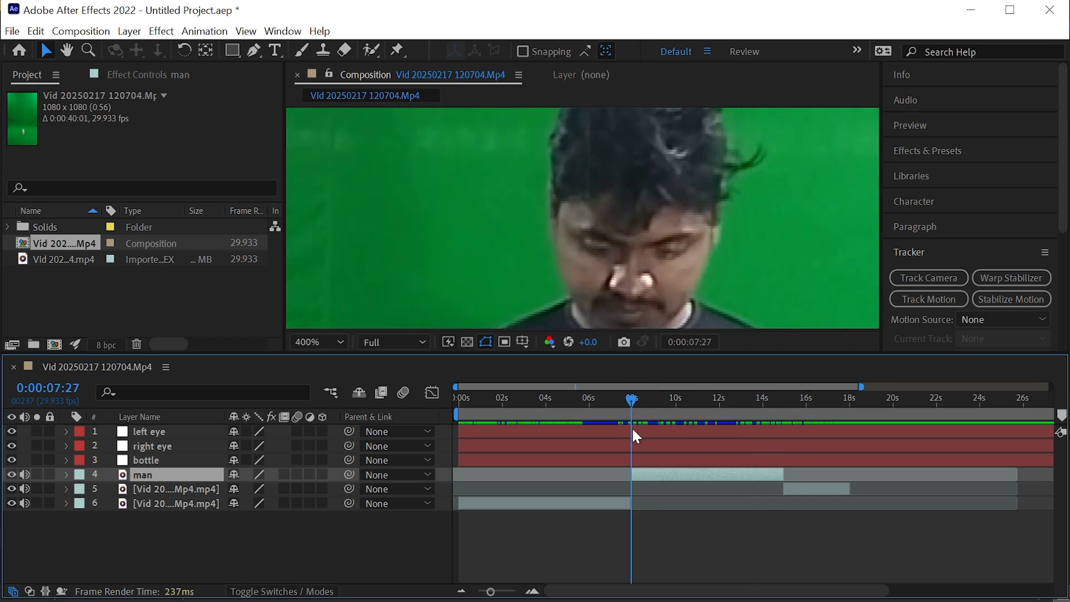
left_click_drag(509, 595, 493, 596)
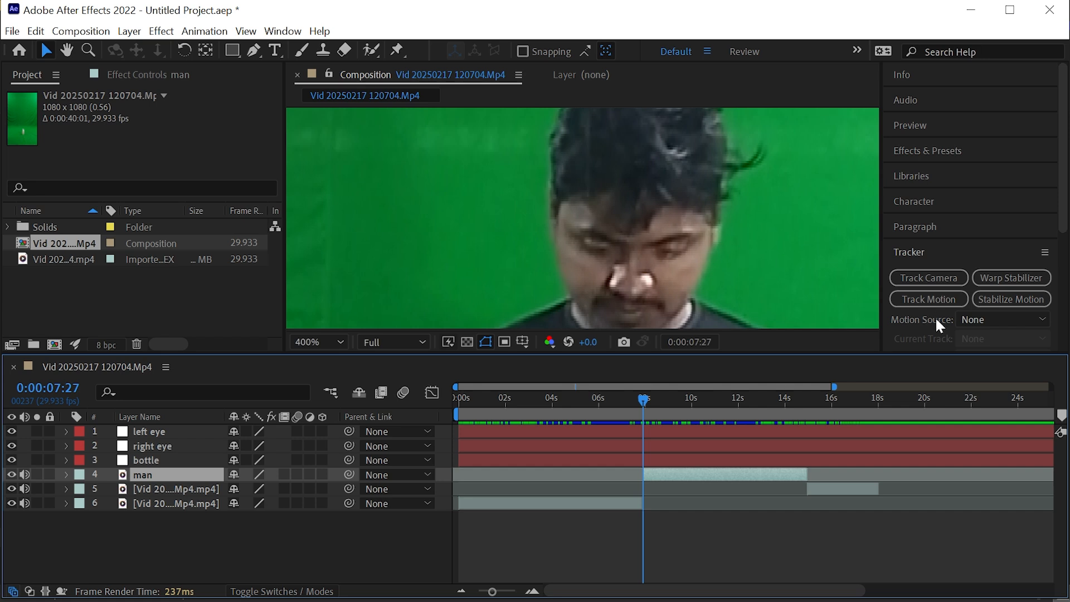
left_click(928, 299)
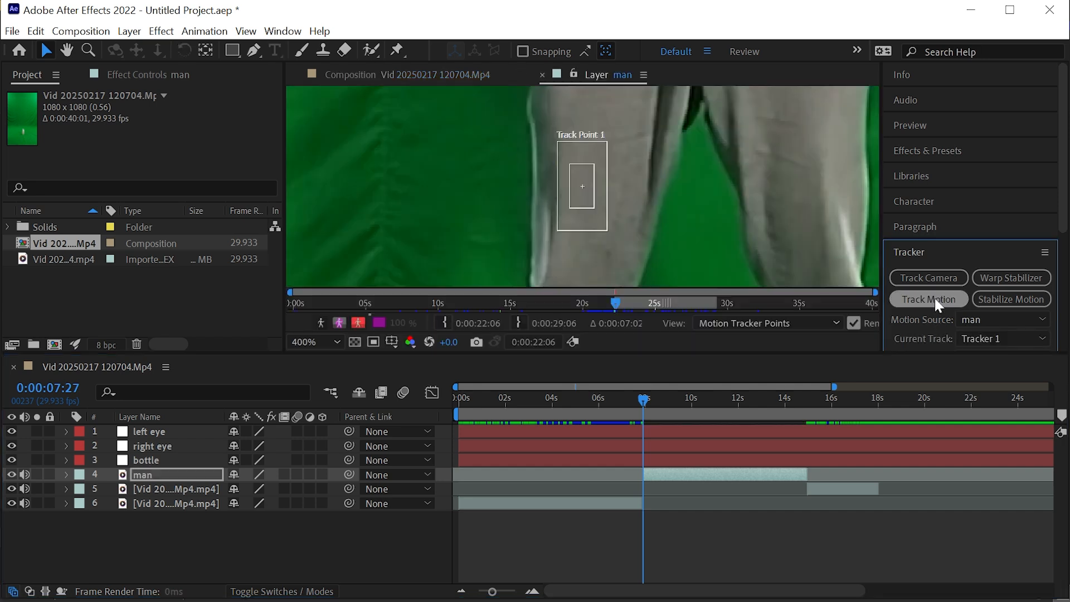
Enlarge the layer viewer and move Track Point 1 from the man's trouser leg up to his face
left_click_drag(602, 226, 637, 180)
left_click_drag(649, 354, 649, 482)
scroll(730, 252, "down", 4)
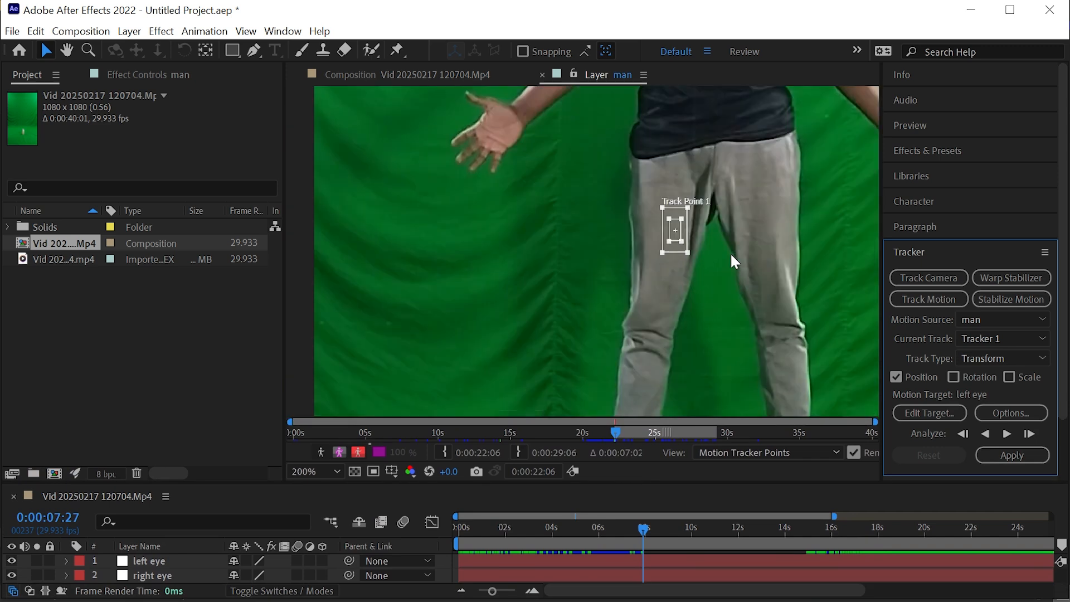
left_click_drag(658, 260, 530, 357)
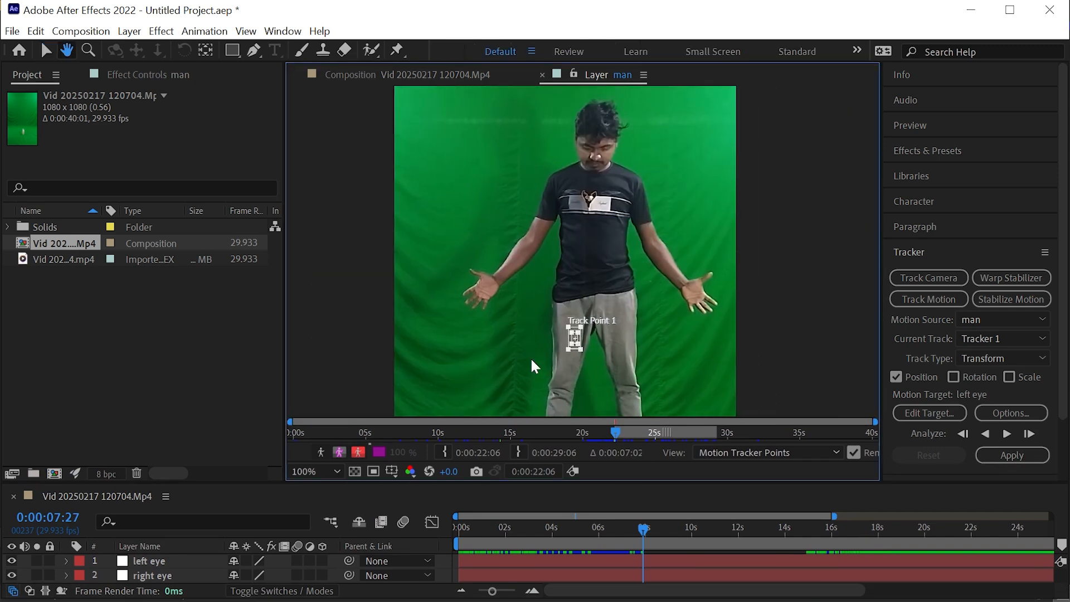
scroll(574, 347, "up", 2)
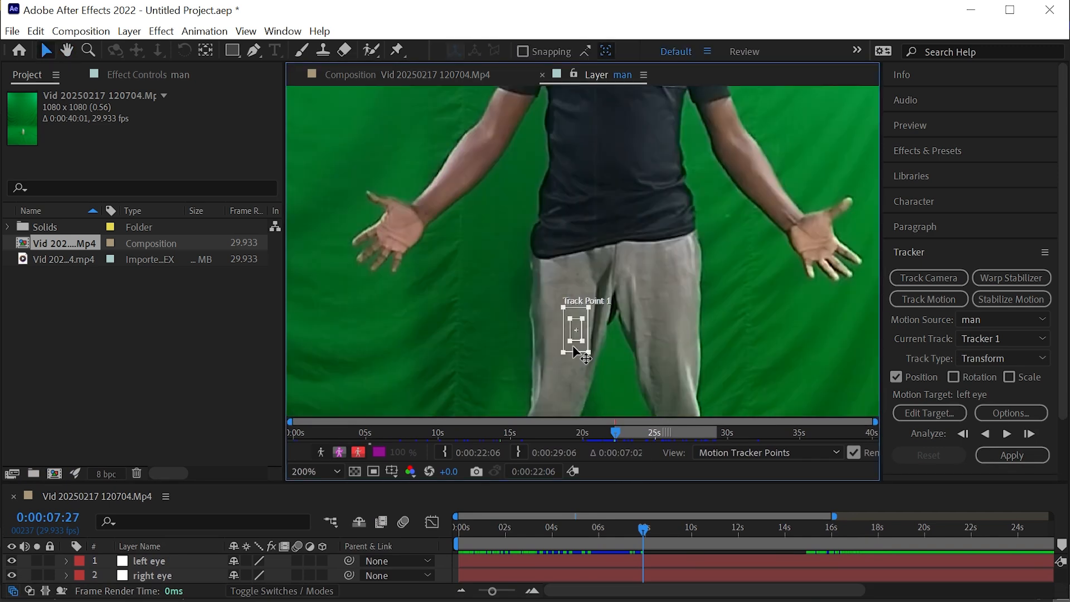
left_click_drag(575, 347, 610, 180)
key("h")
left_click_drag(696, 199, 638, 397)
key("v")
left_click_drag(552, 387, 519, 139)
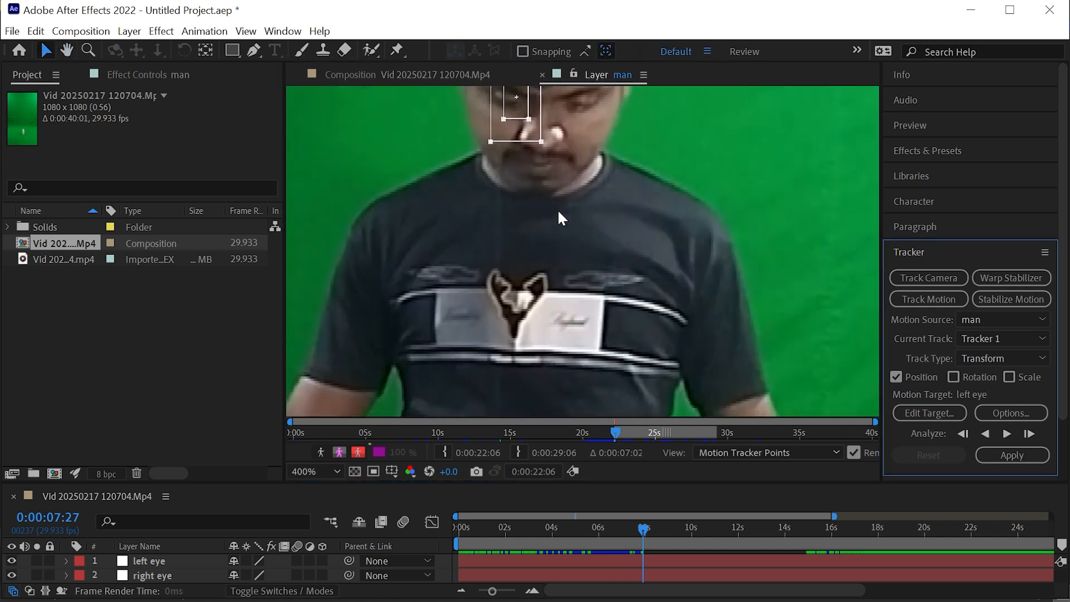
Fine-position Track Point 1 over the man's right eye
key("h")
scroll(577, 304, "up", 2)
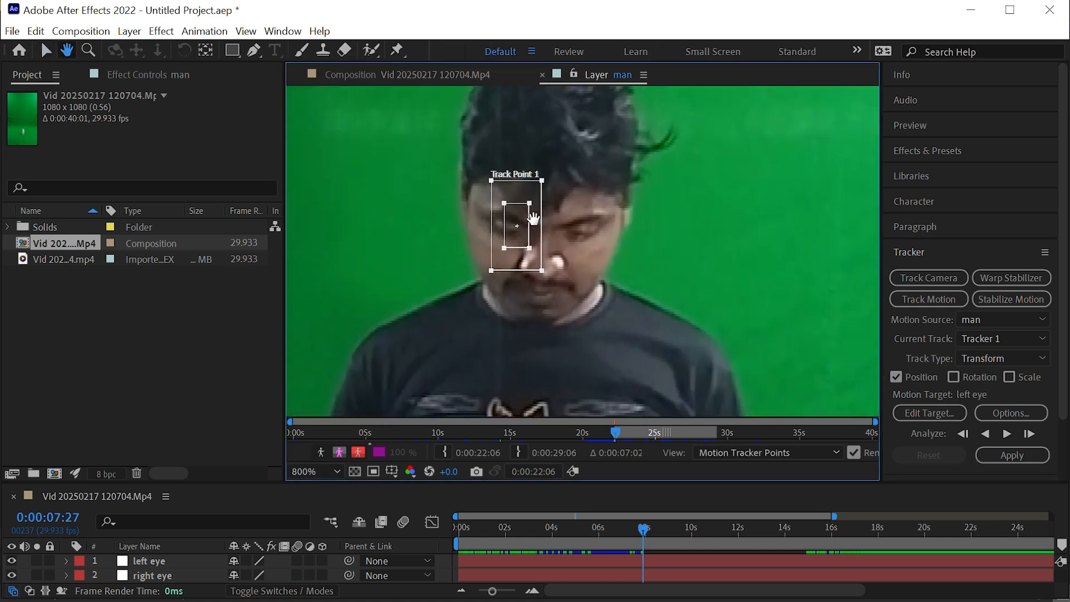
scroll(533, 220, "up", 2)
key("v")
left_click_drag(504, 249, 496, 262)
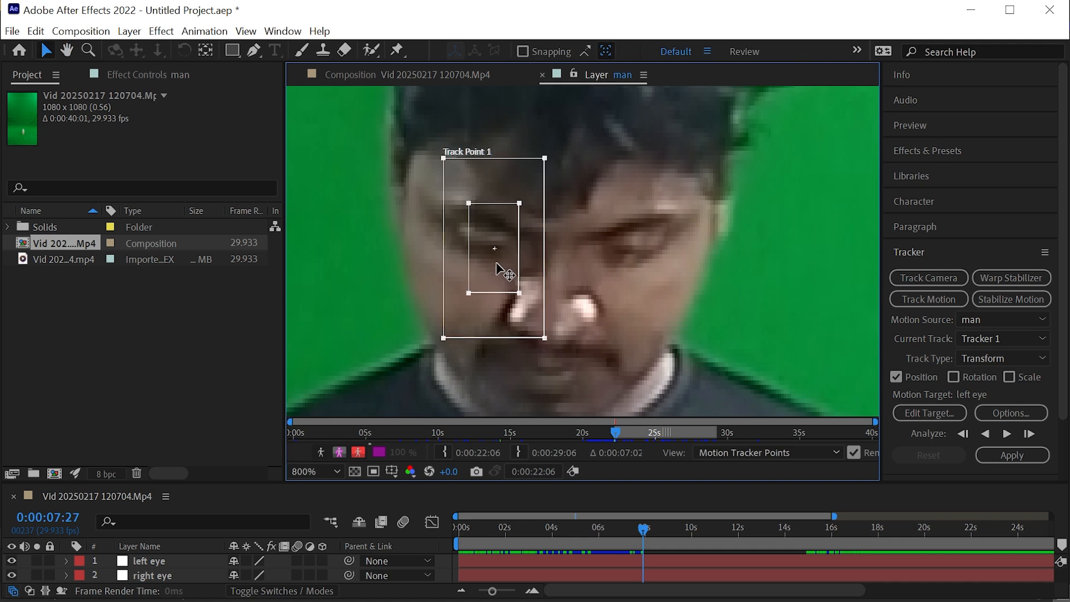
scroll(504, 273, "up", 2)
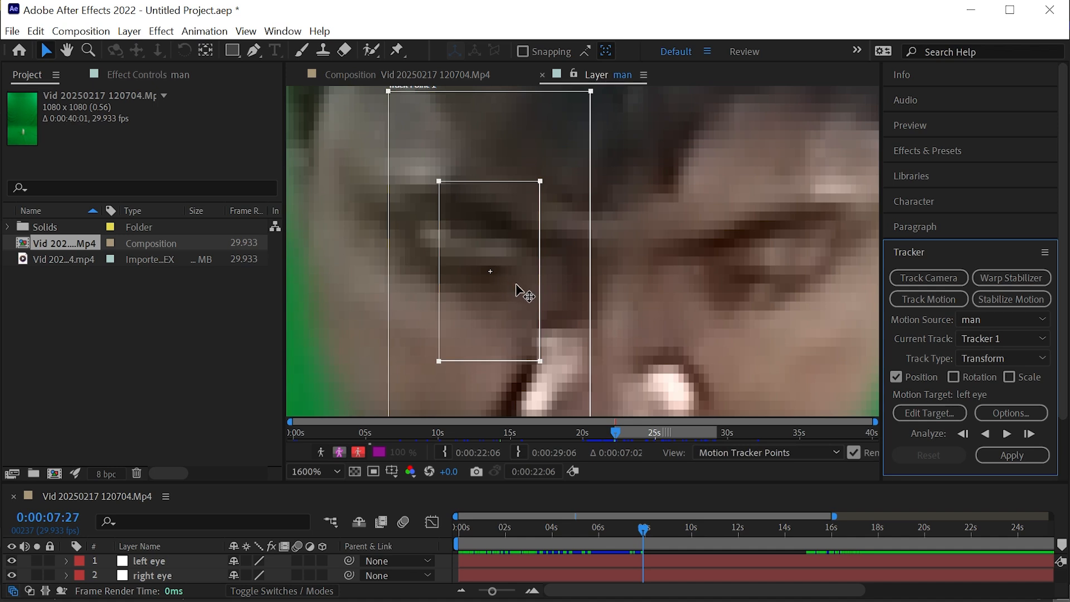
scroll(521, 289, "down", 2)
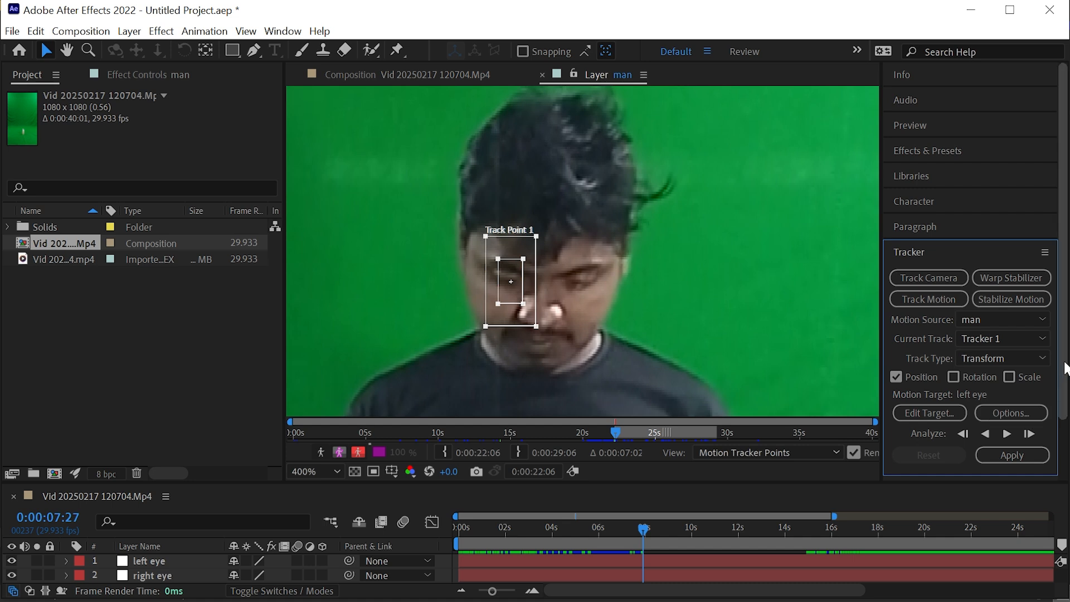
Analyze the right-eye track point forward through the end of the man segment
scroll(1006, 404, "down", 1)
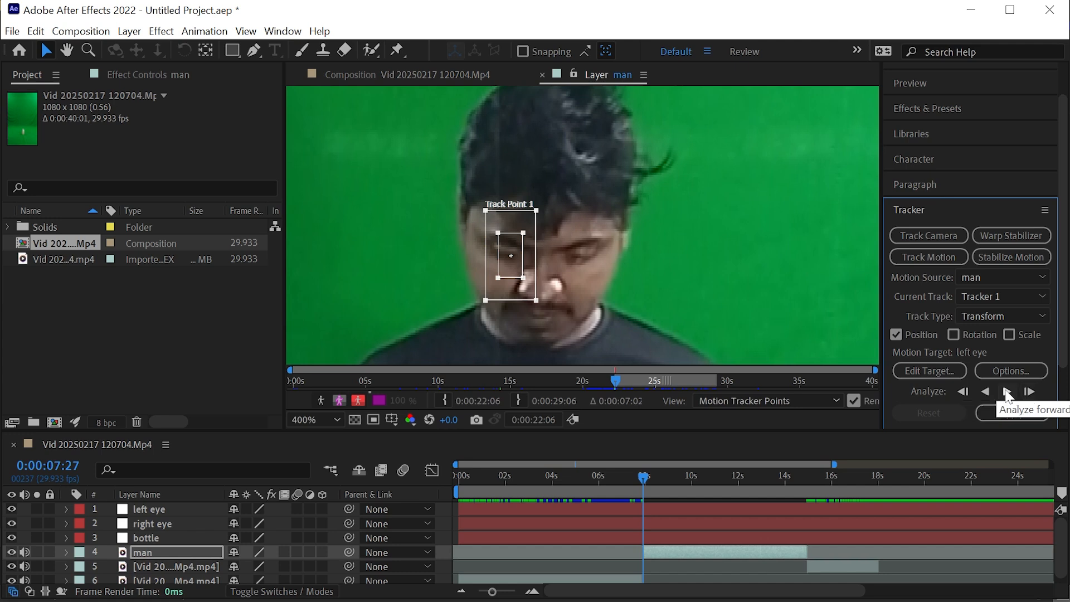
left_click(1006, 392)
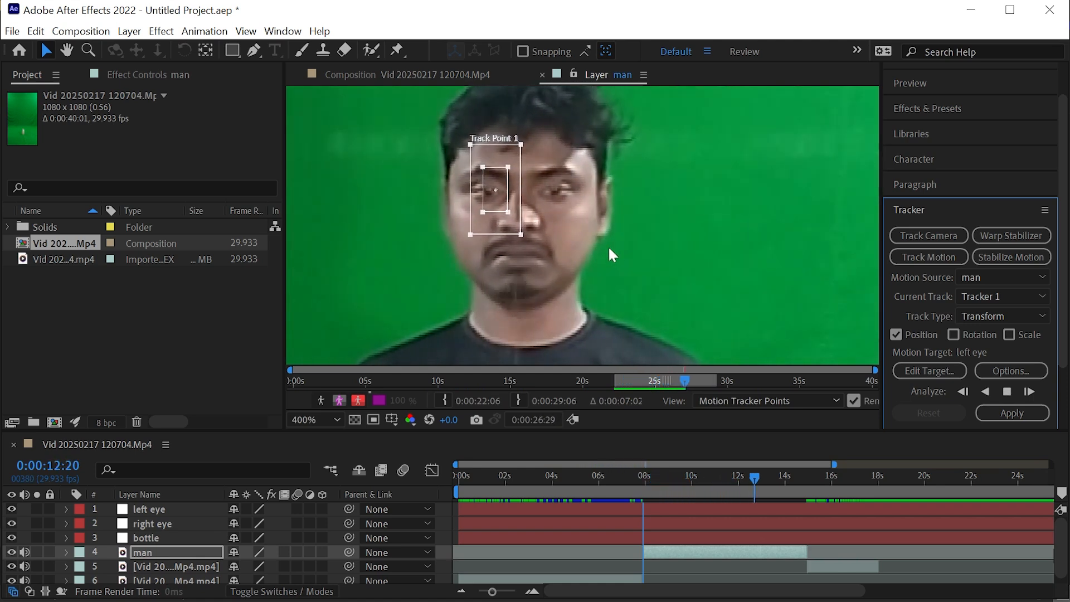
scroll(616, 239, "down", 1)
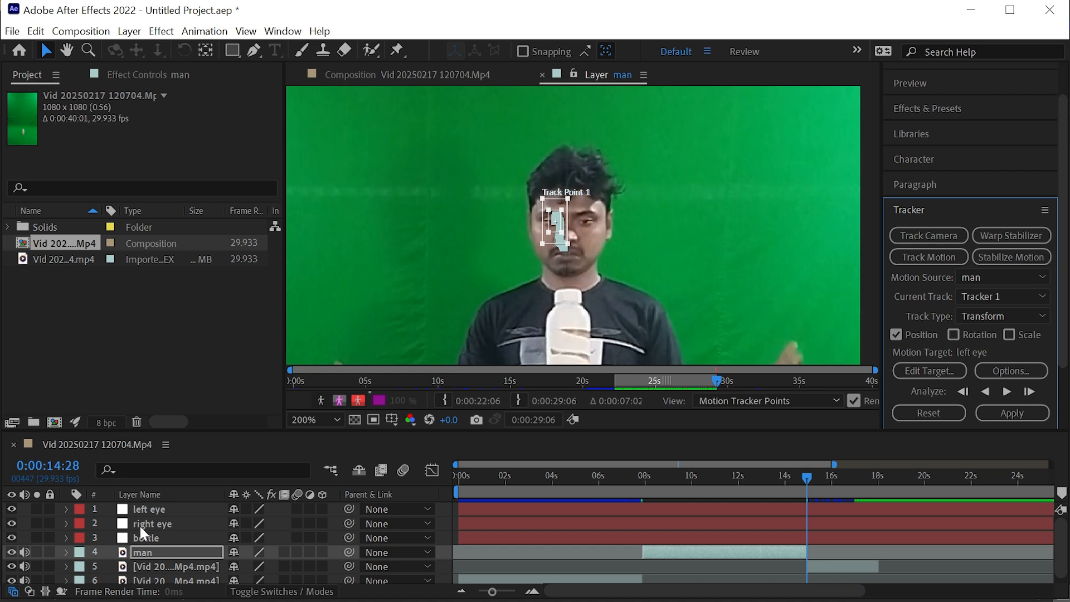
Set the motion target of Tracker 1 on the man layer to the right eye null
left_click(177, 522)
left_click(167, 551)
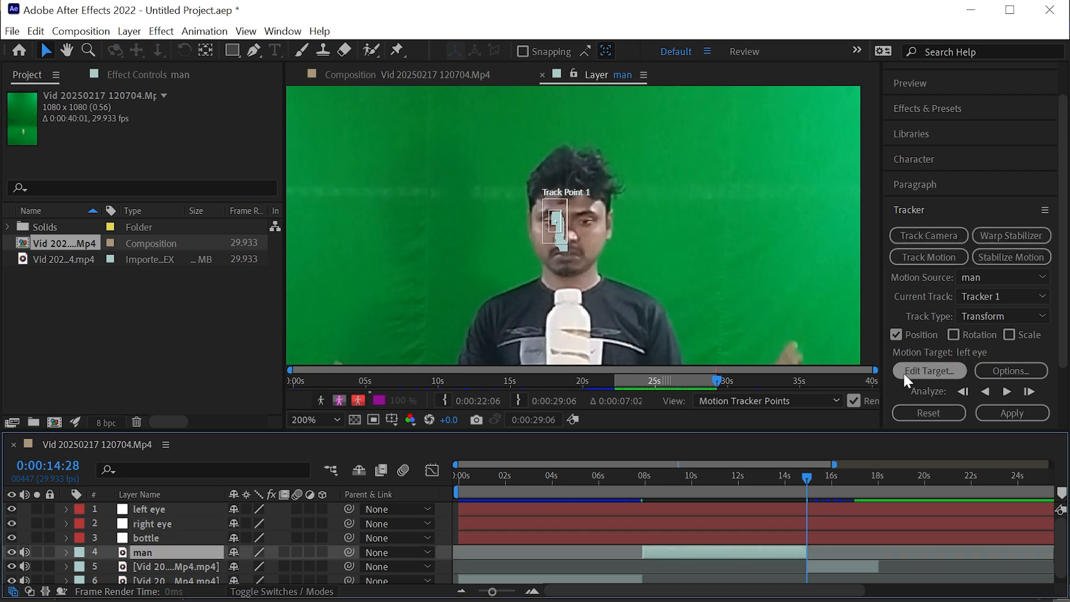
left_click(938, 369)
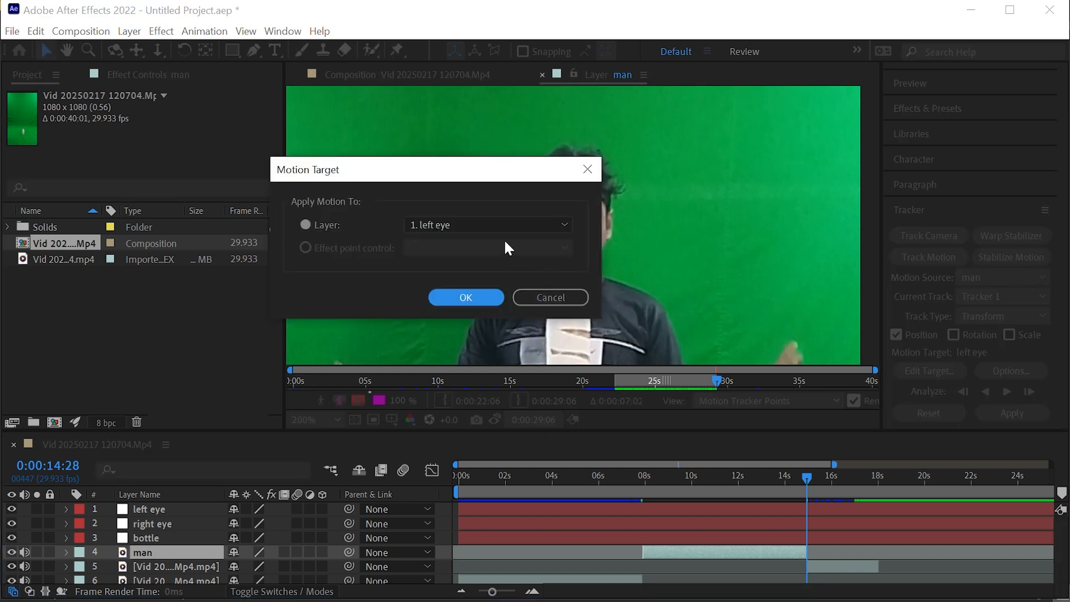
left_click(563, 226)
left_click(472, 259)
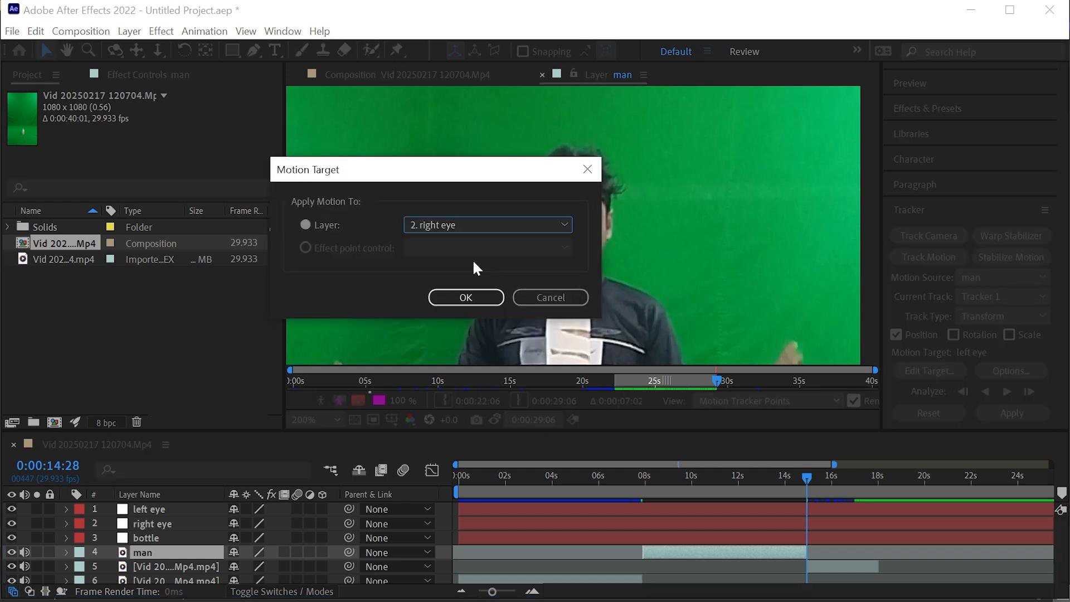
left_click(473, 297)
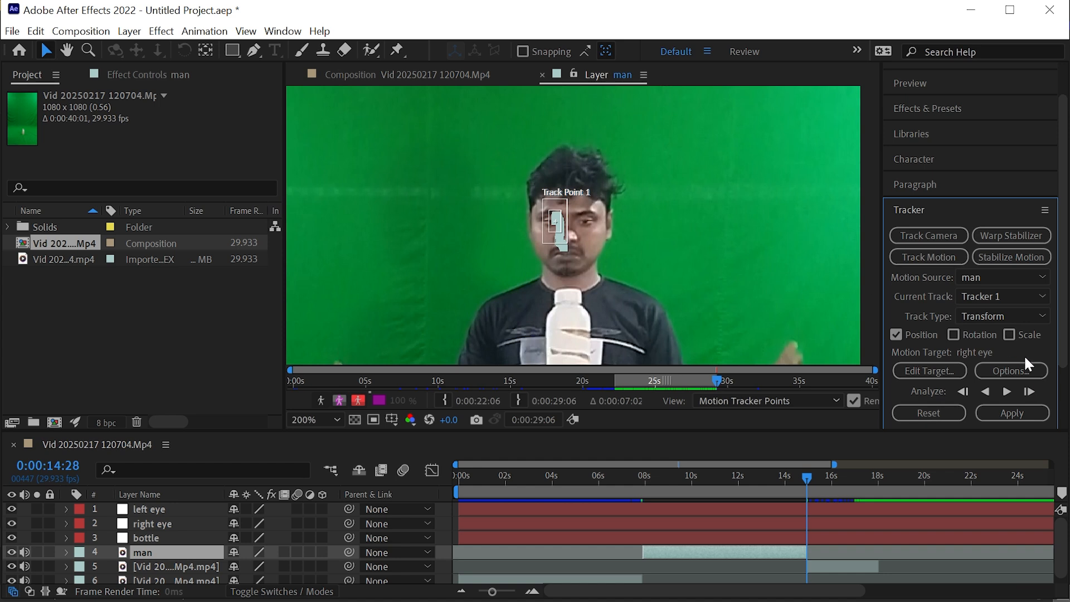
Apply the tracking data to the right eye null in X and Y, and check its motion path against the other nulls
scroll(1027, 364, "down", 2)
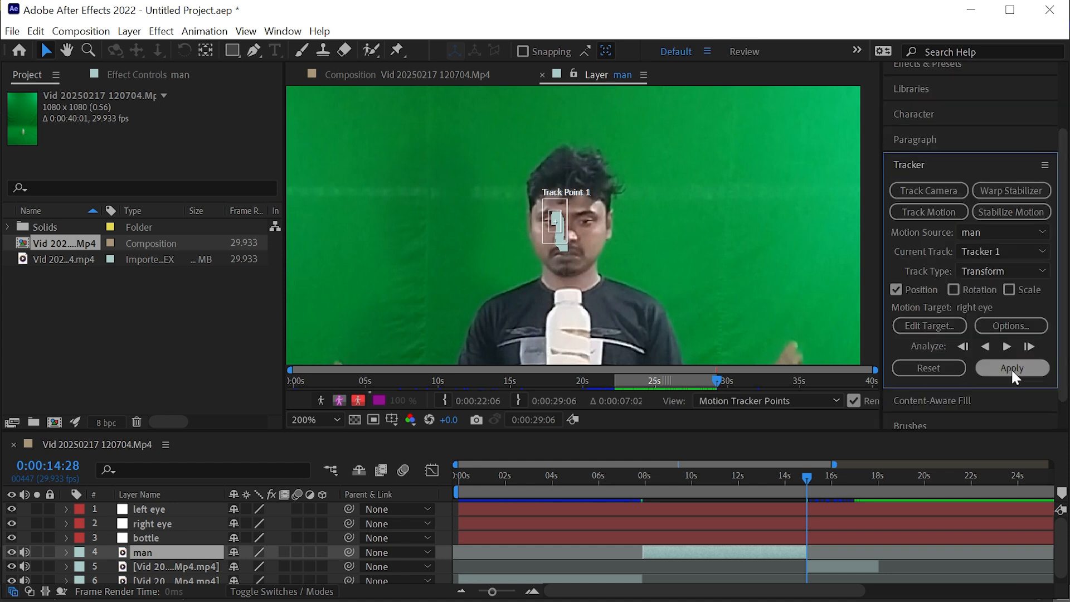
left_click(1010, 368)
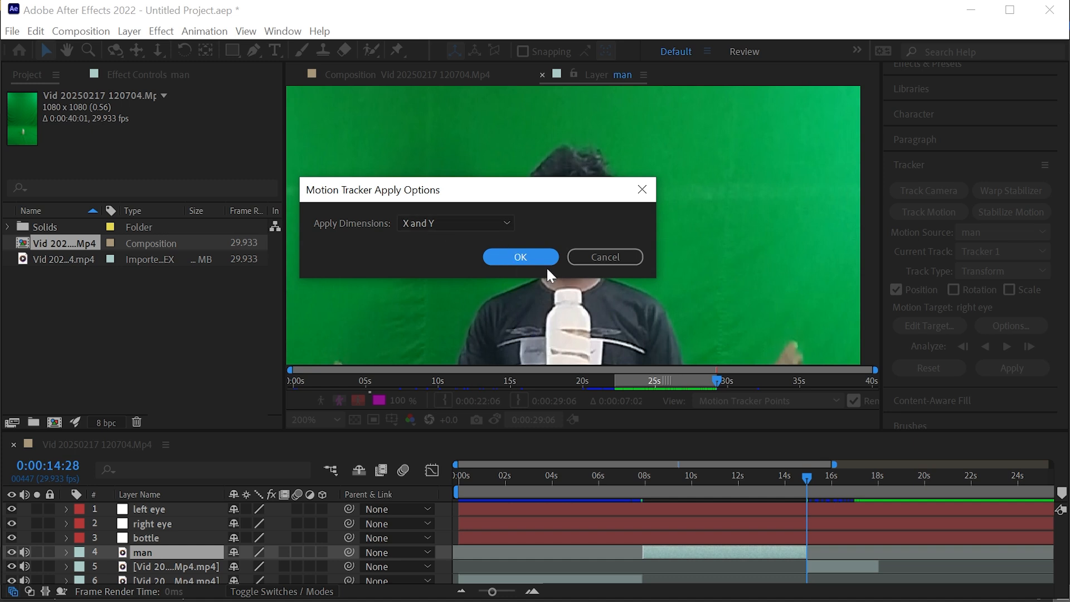
left_click(520, 257)
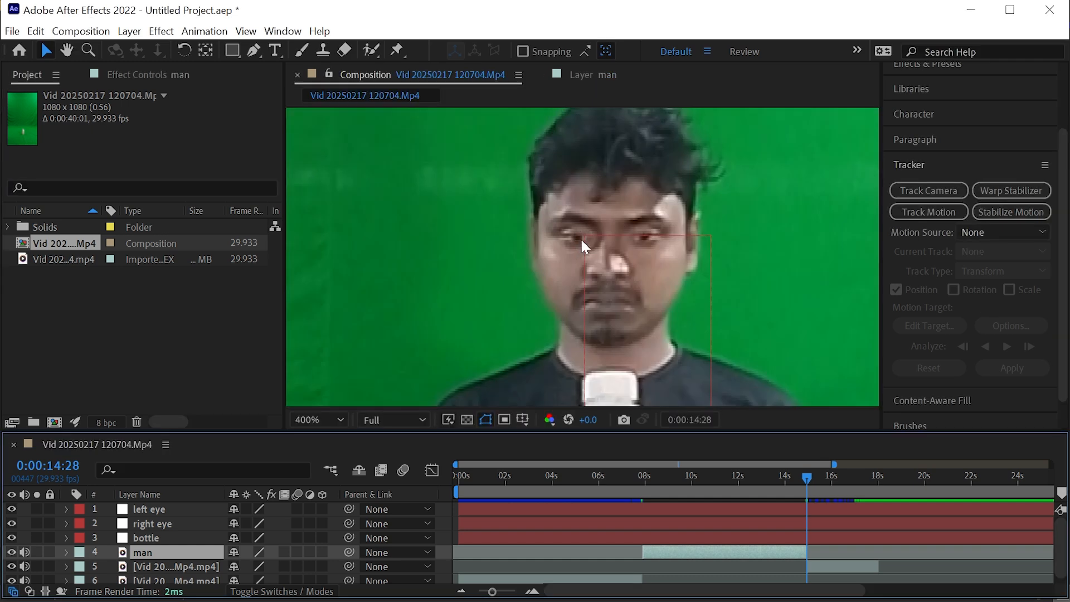
left_click(154, 524)
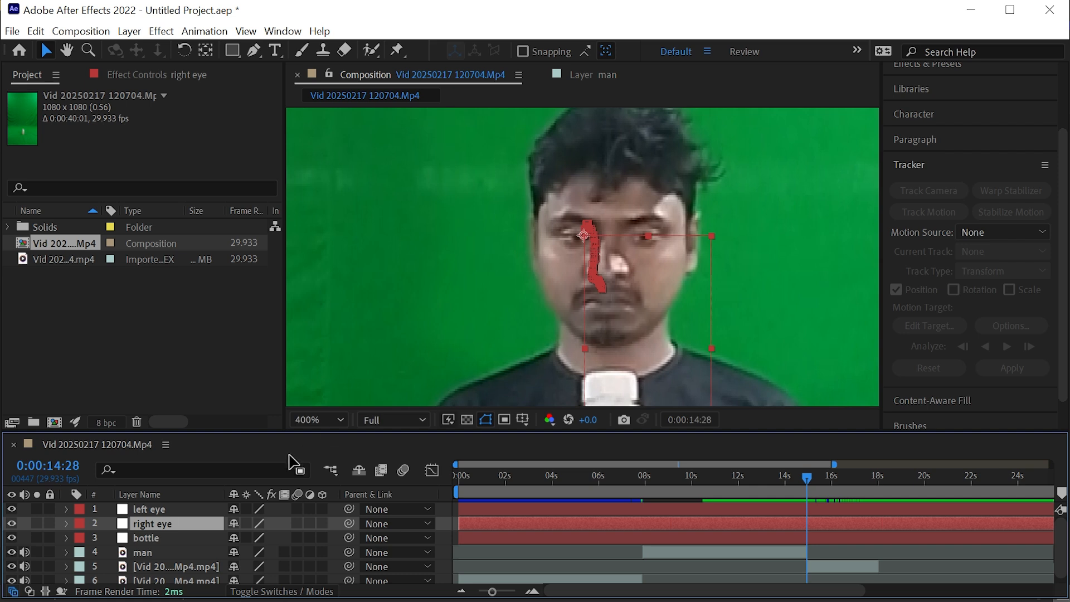
left_click(170, 508)
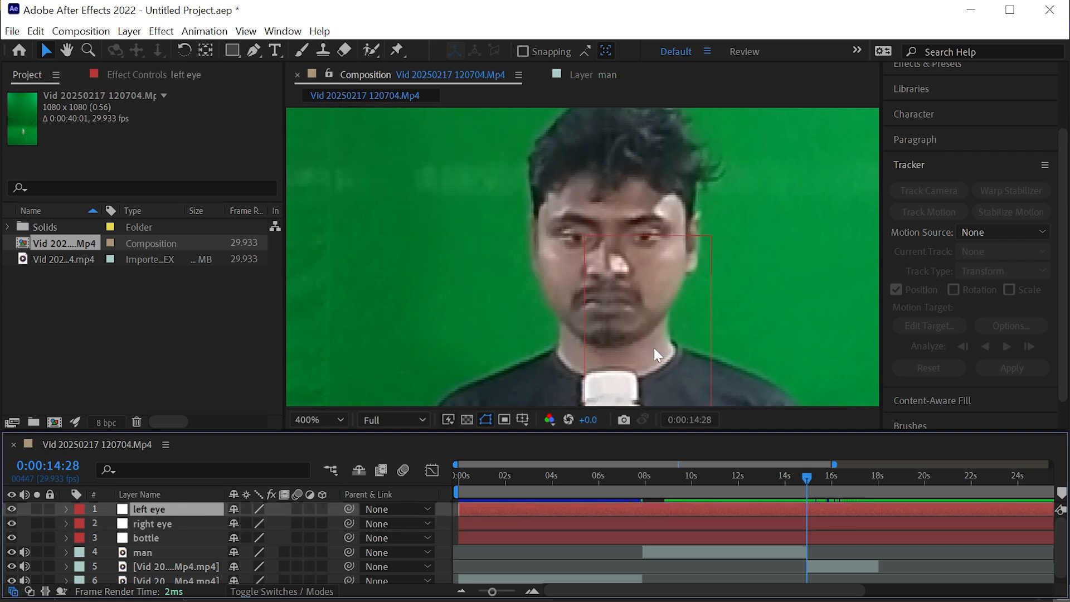
left_click_drag(653, 348, 639, 239)
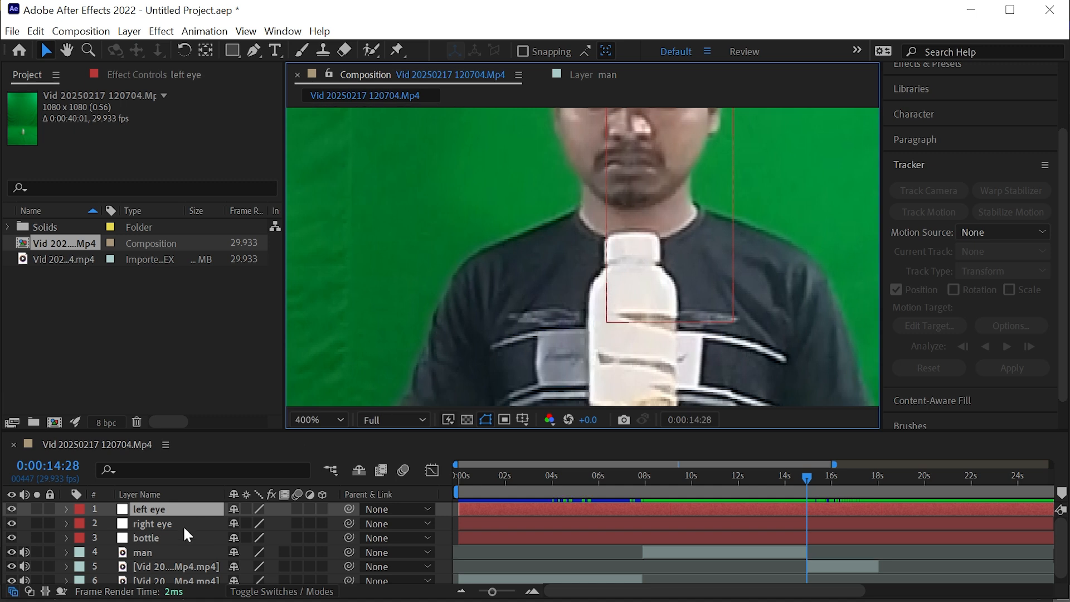
left_click(154, 537)
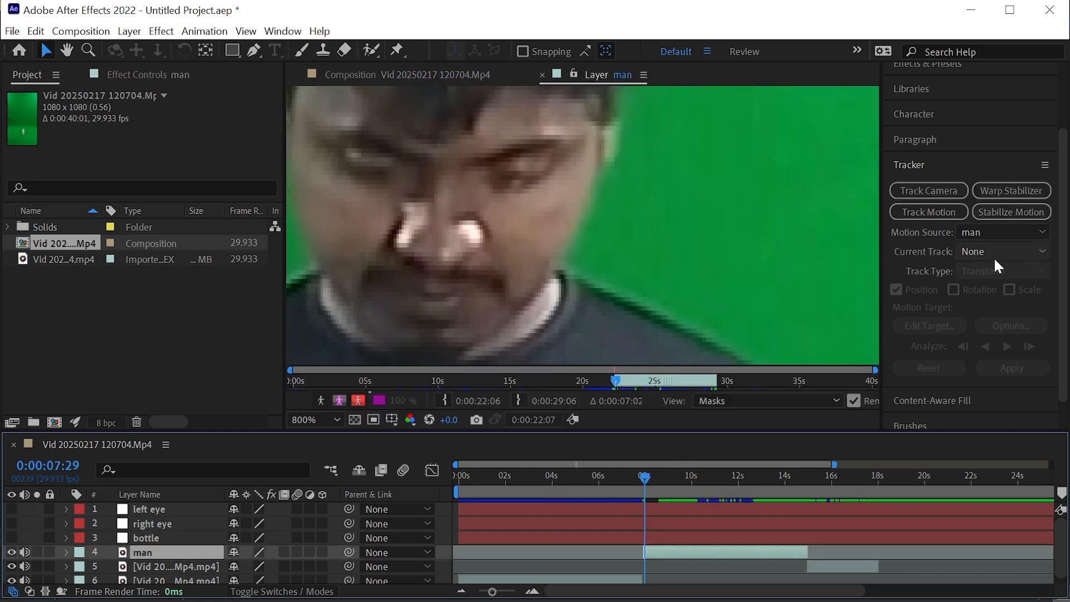
Add a second motion tracker to the man layer, place its track point on his left eye and analyze forward
left_click(928, 212)
left_click_drag(594, 239, 513, 195)
scroll(734, 243, "down", 1)
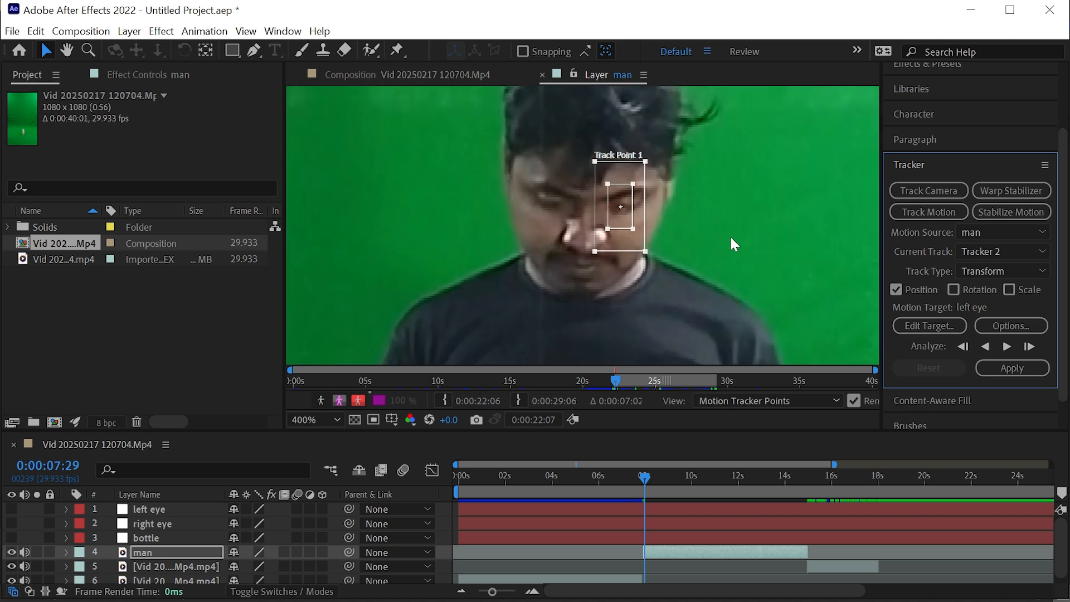
scroll(733, 243, "down", 1)
left_click(1007, 347)
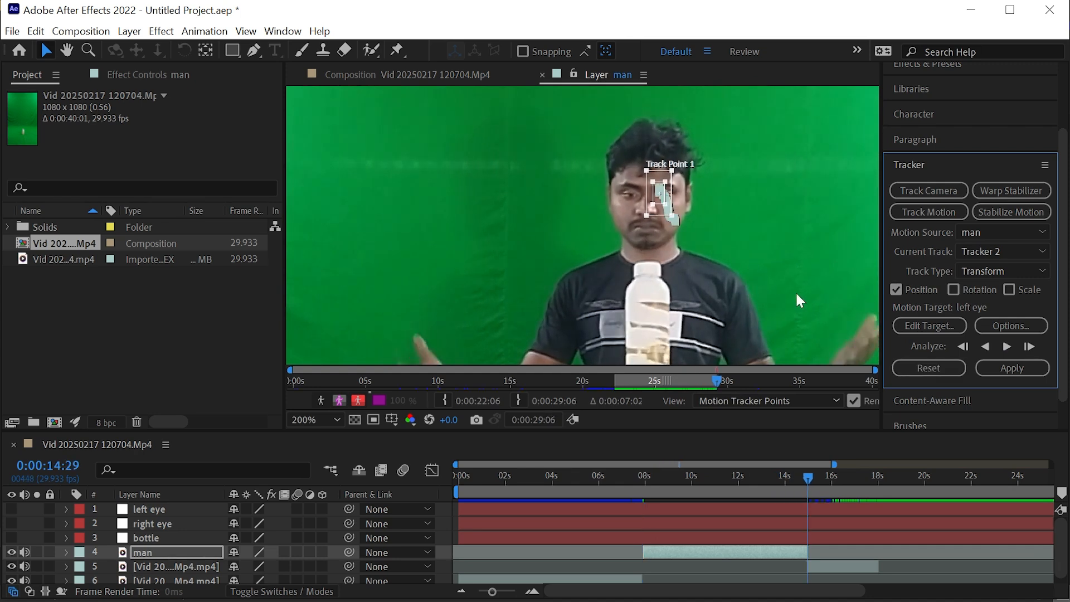
Set the motion target of Tracker 2 to the left eye null and apply its tracking data in X and Y
left_click(923, 325)
left_click(473, 224)
left_click(472, 243)
left_click(465, 297)
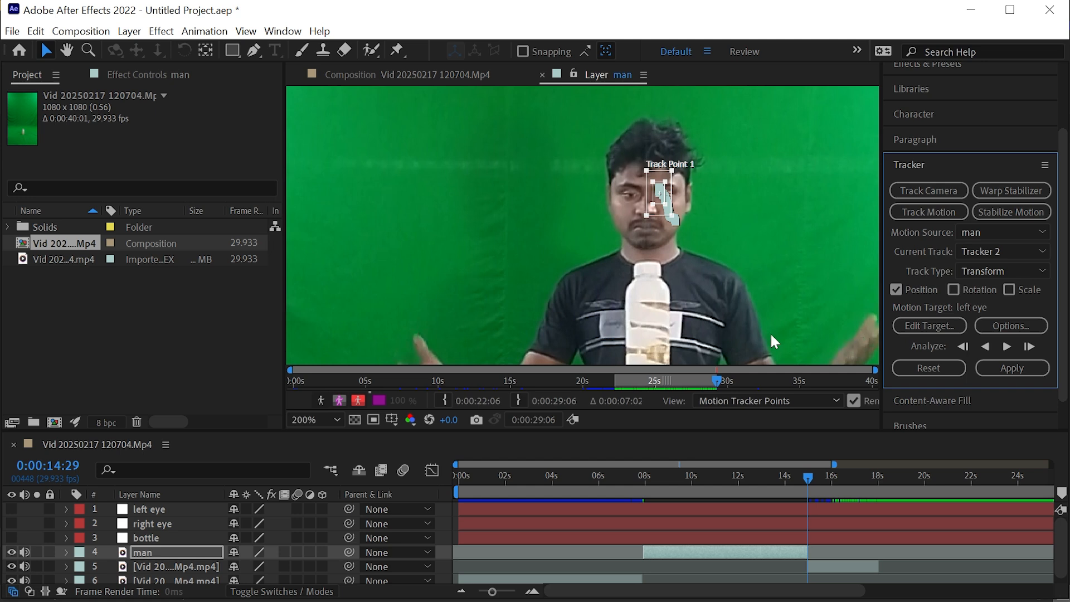
left_click(1010, 368)
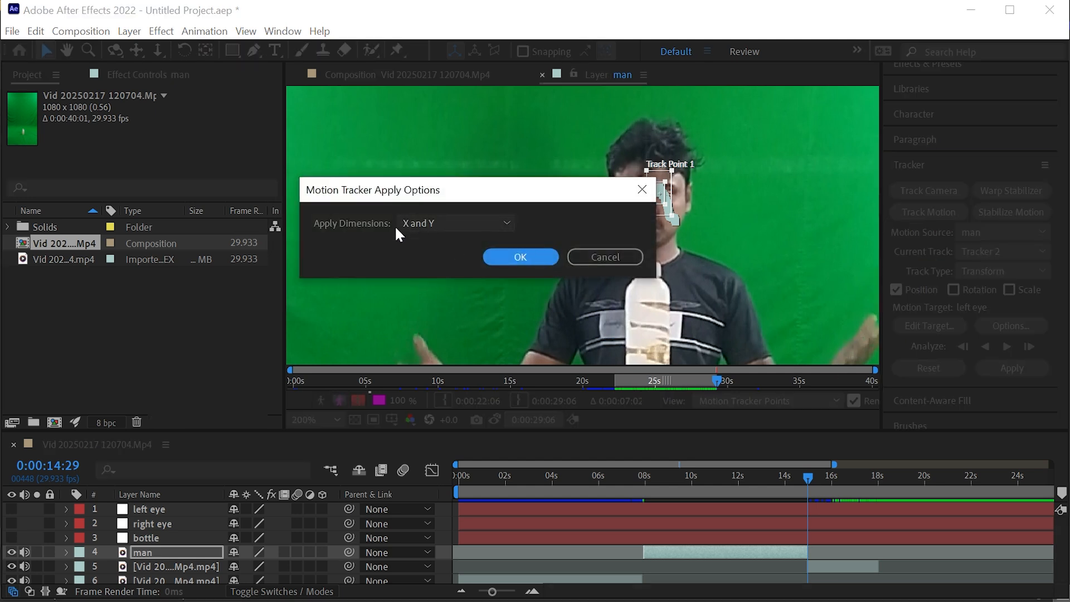
left_click(521, 257)
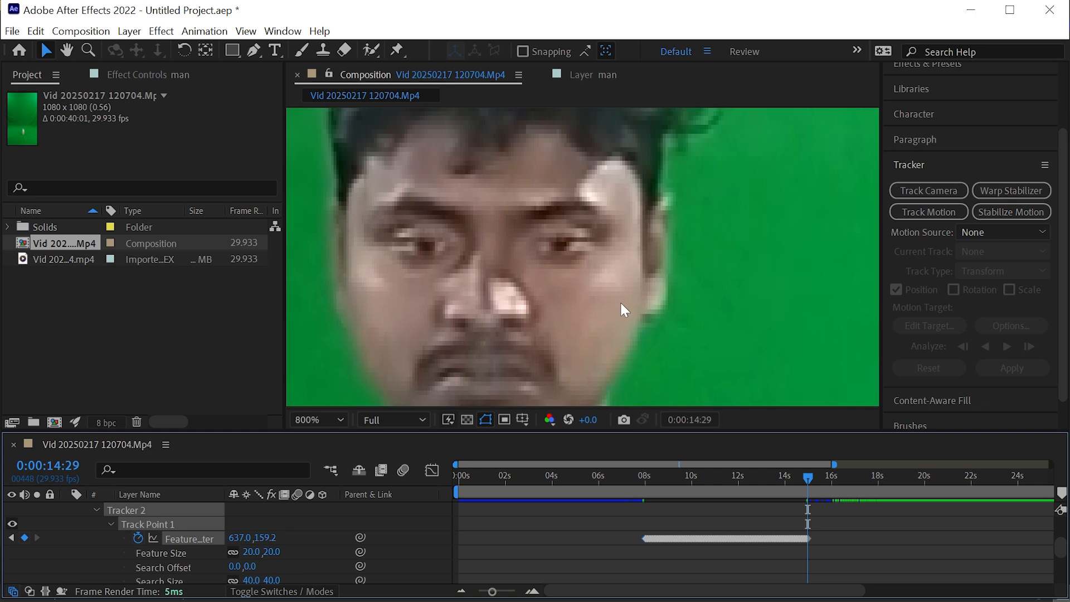
Collapse the tracker properties of the man layer in the timeline
key("slash")
left_click(96, 508)
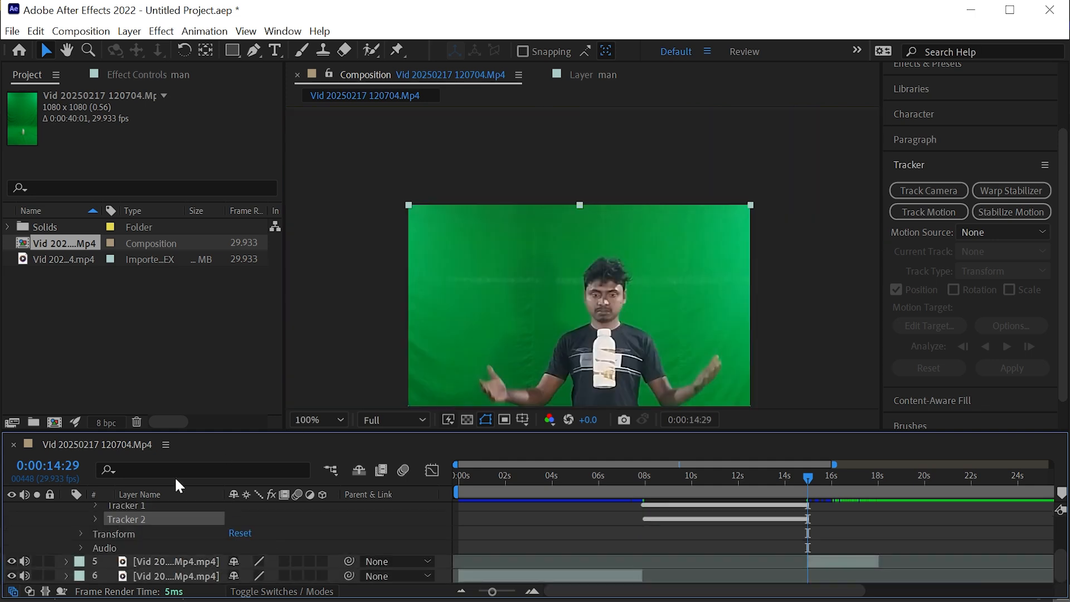
left_click_drag(212, 433, 212, 334)
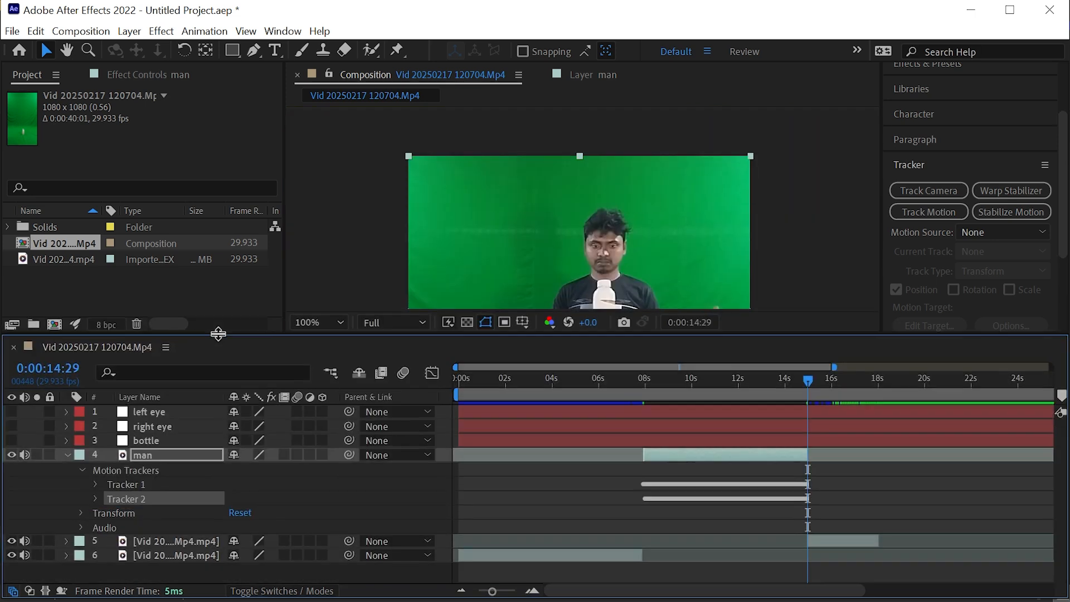
left_click(67, 455)
left_click_drag(620, 334, 609, 399)
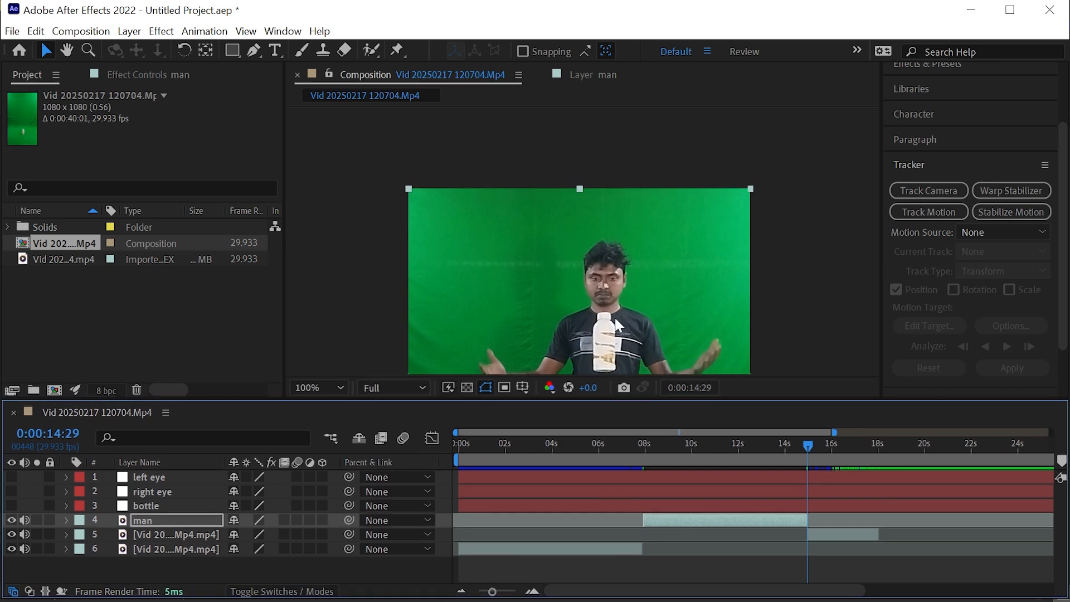
Add a third motion tracker to the man layer at the start of the man segment
key("space")
left_click_drag(600, 337, 602, 231)
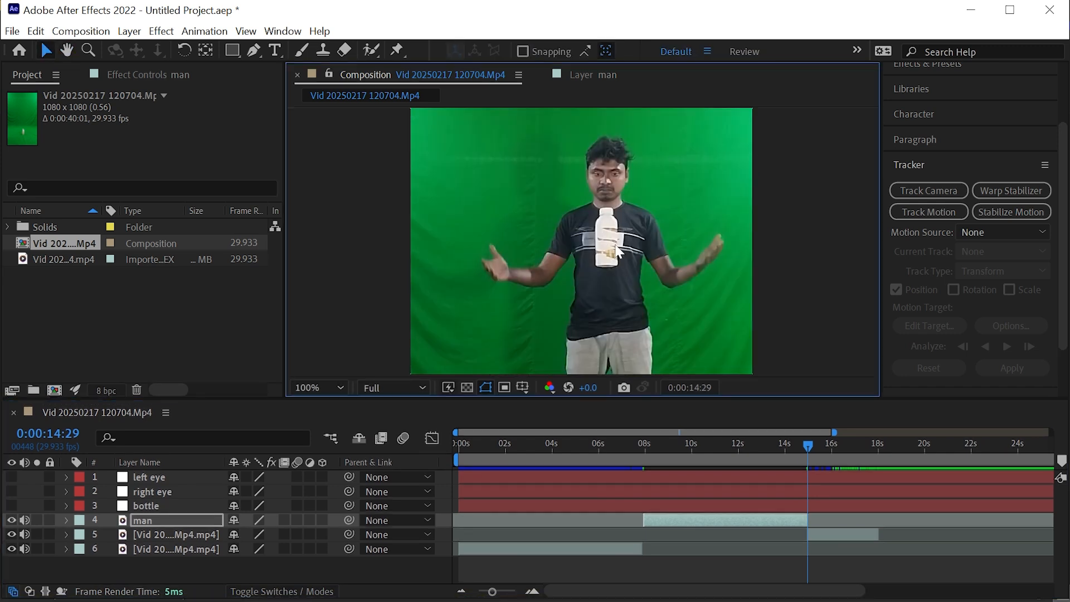
left_click_drag(808, 445, 640, 496)
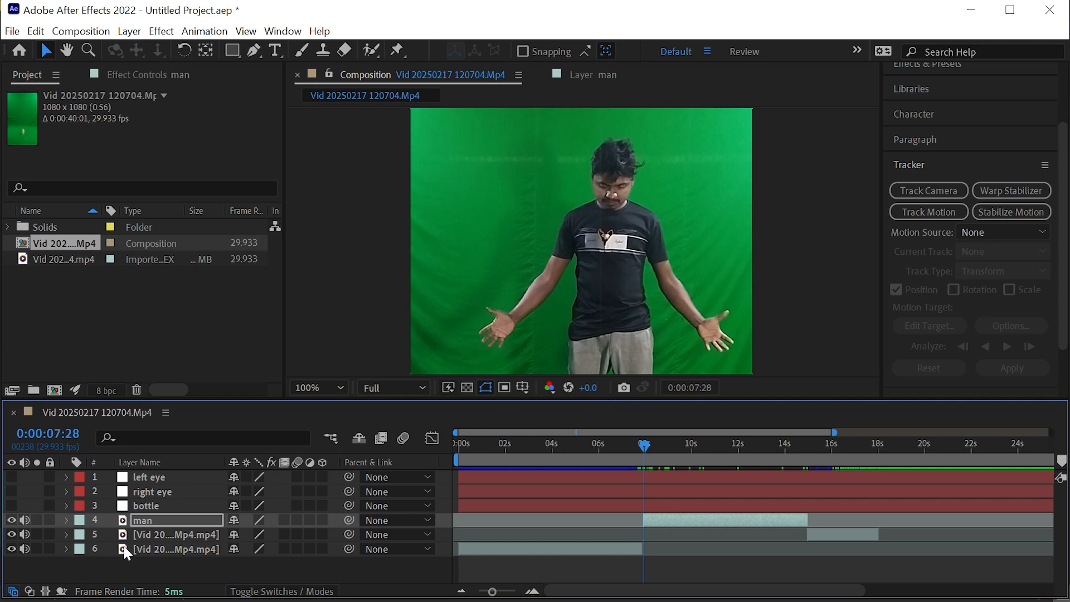
key("space")
scroll(616, 228, "down", 6)
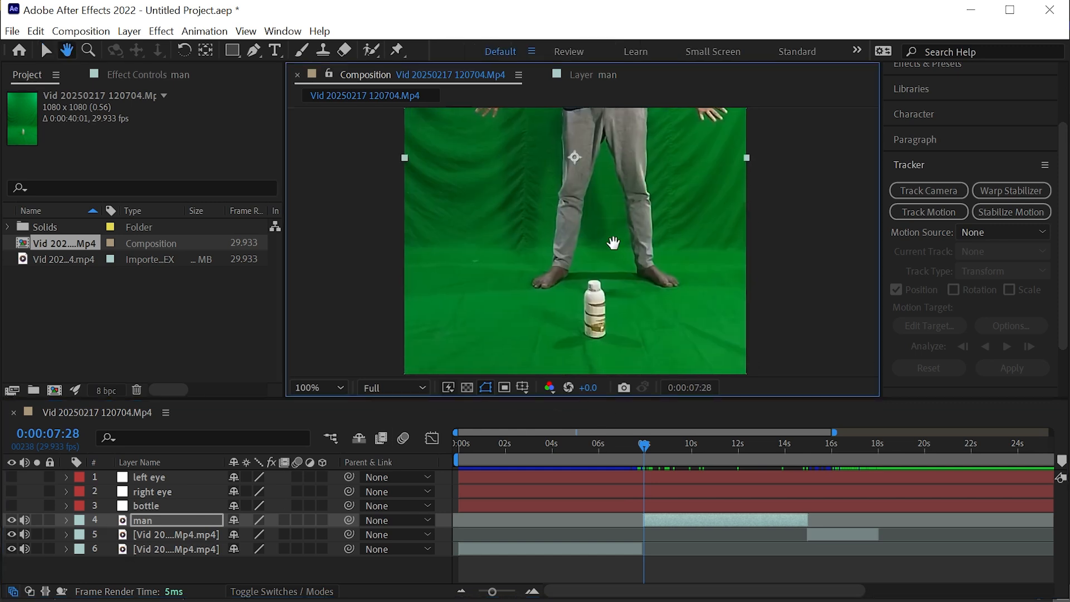
scroll(607, 288, "up", 4)
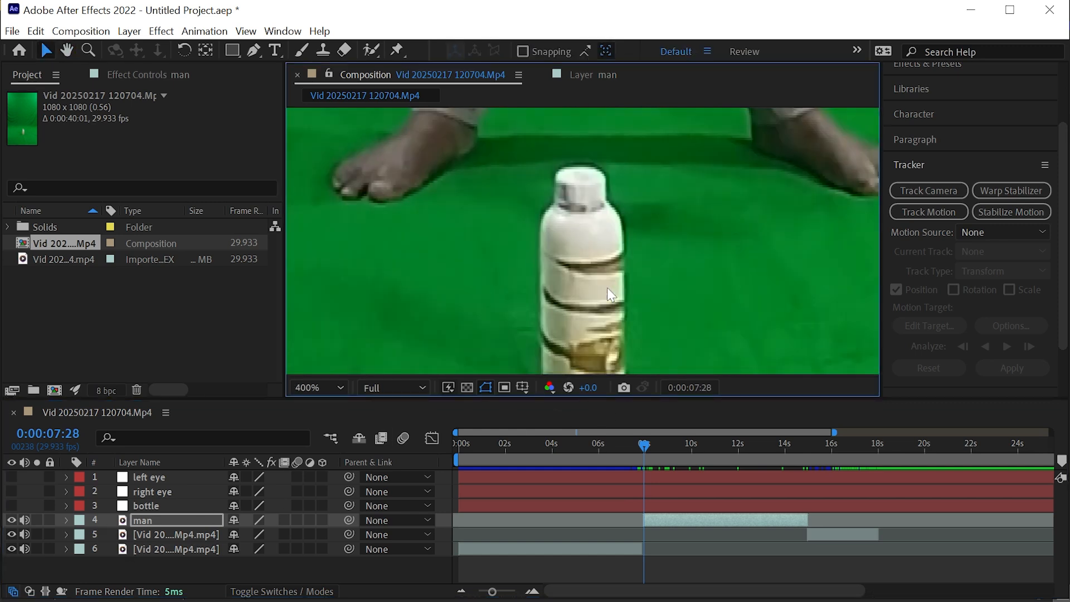
left_click(711, 521)
left_click(933, 211)
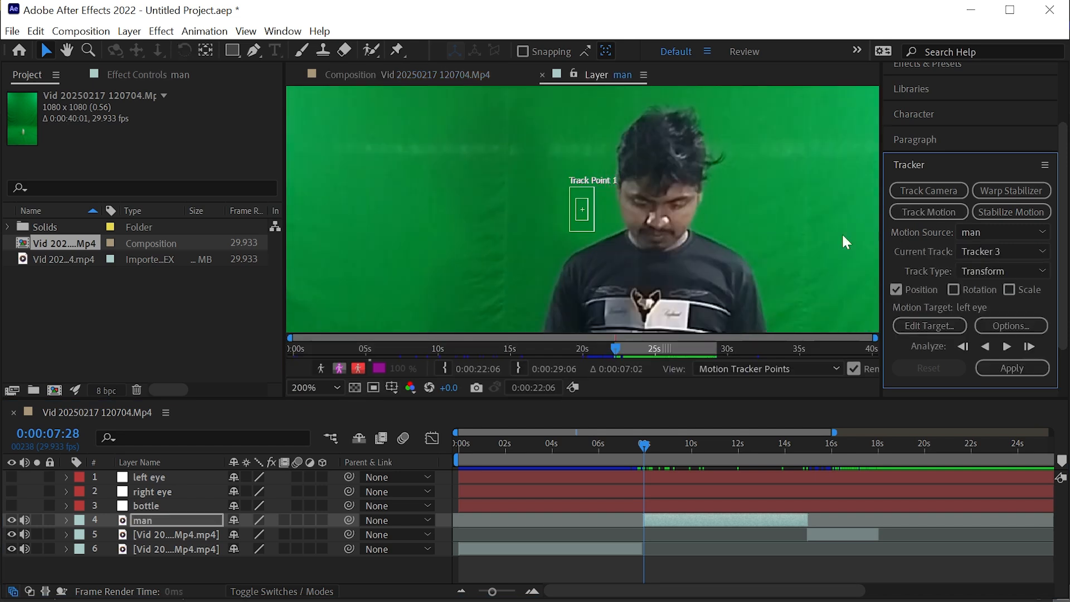
Enlarge the track point to a feature region about 91 × 39 and search region about 135 × 97, and place it over the bottle's cap
left_click_drag(604, 239, 657, 200)
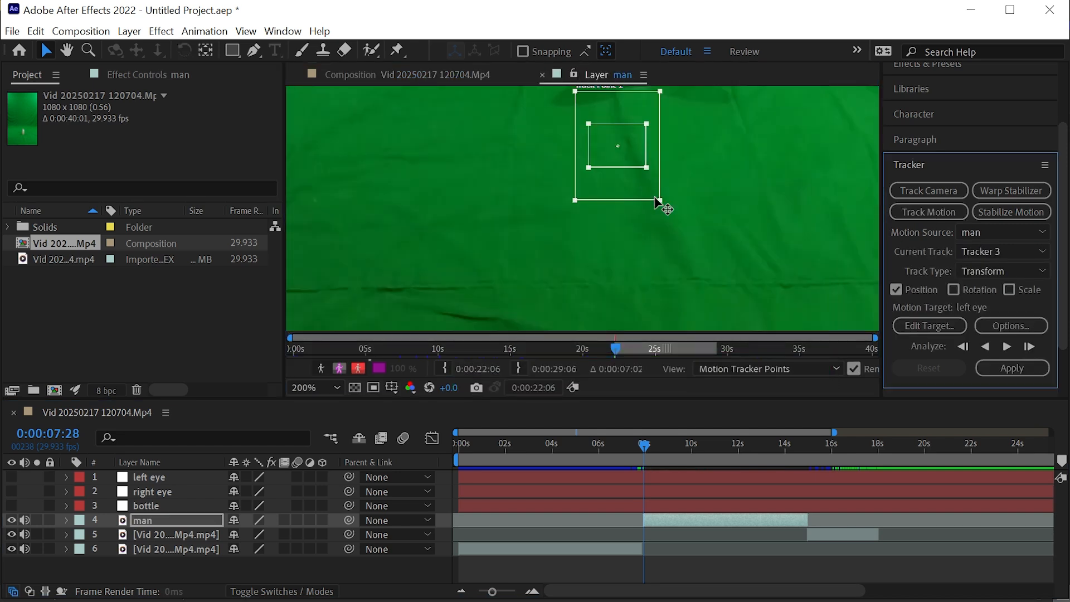
key("space")
left_click_drag(725, 181, 699, 306)
left_click_drag(623, 304, 644, 138)
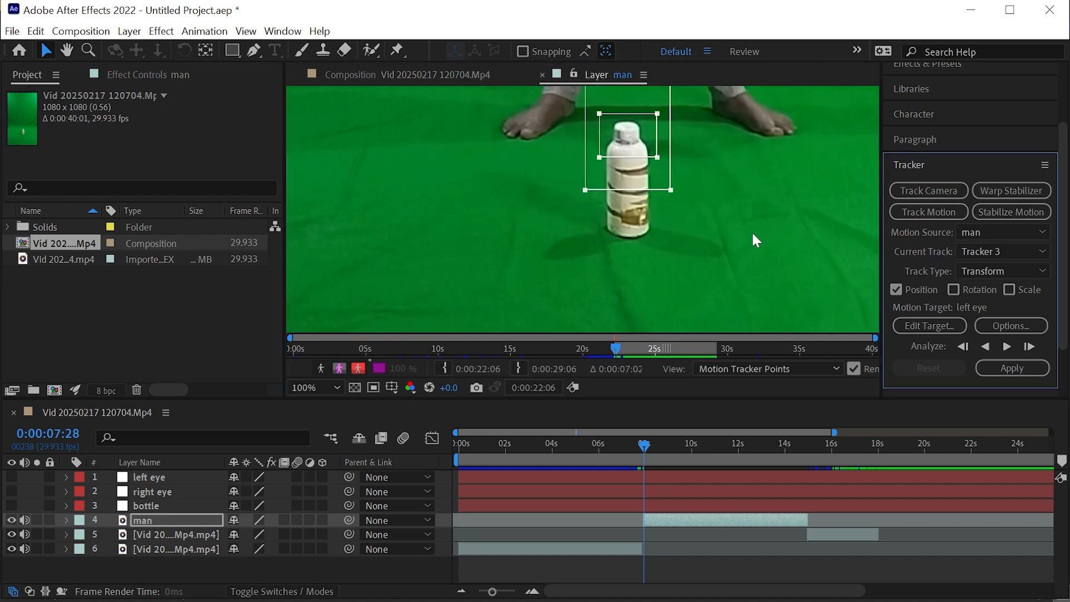
scroll(751, 231, "down", 3)
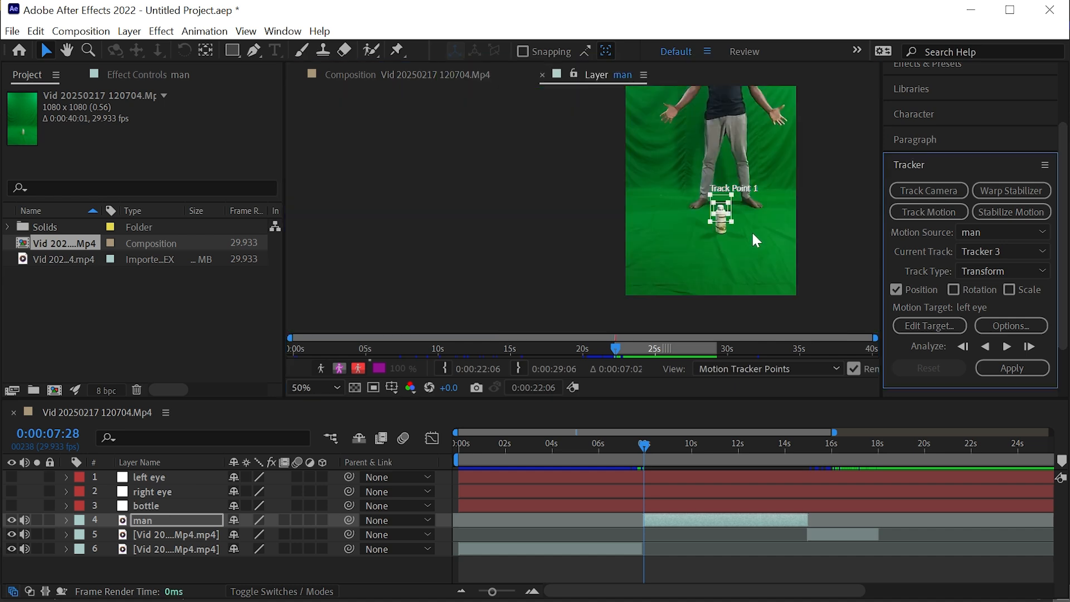
Analyze the bottle track point forward through the end of the man segment and check its path
left_click(1008, 345)
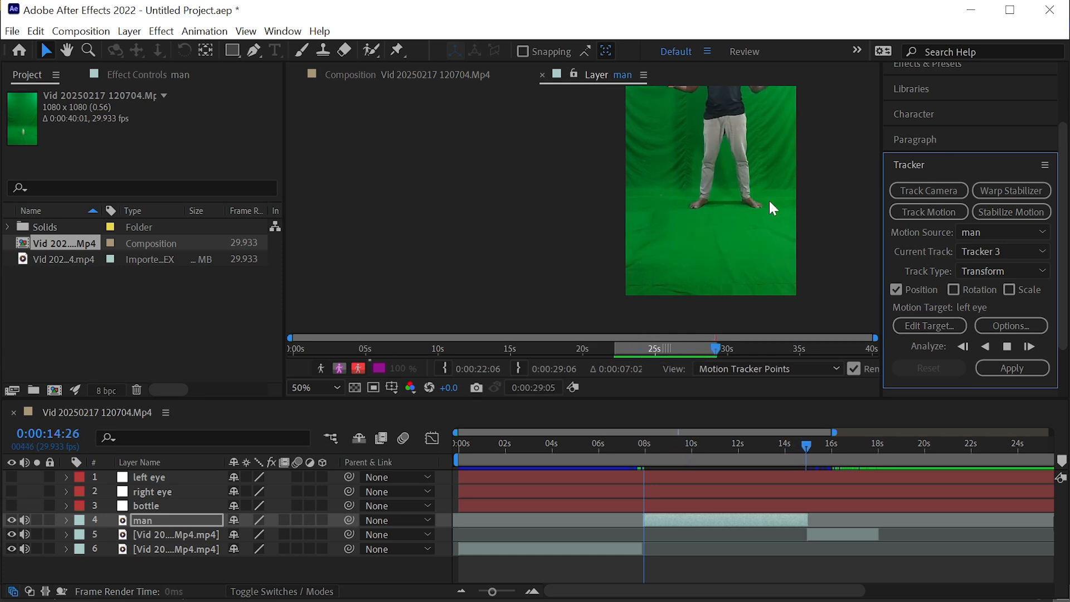
key("h")
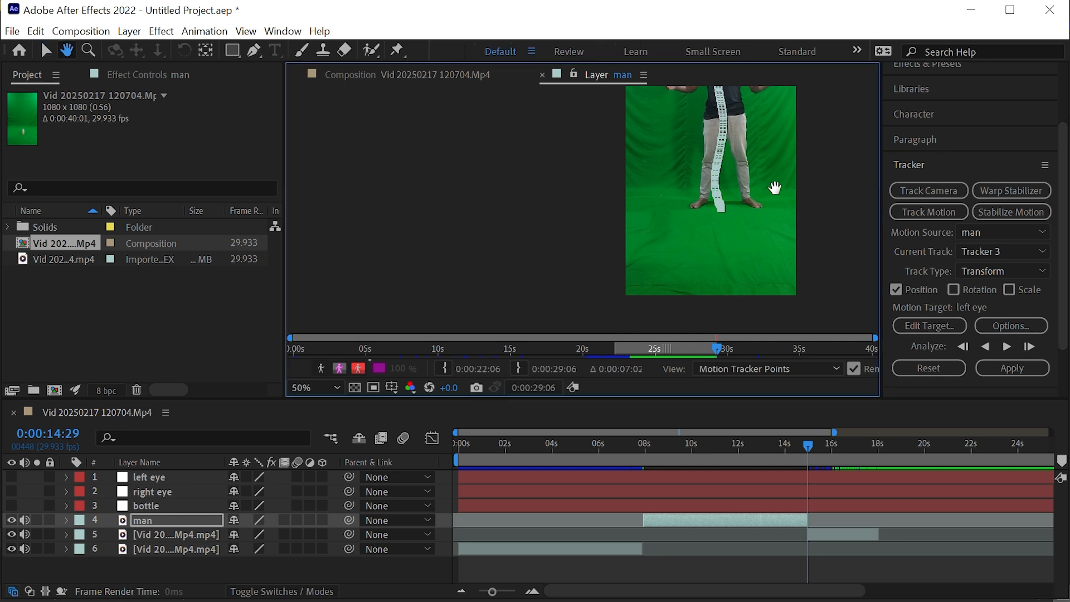
left_click_drag(774, 245, 681, 279)
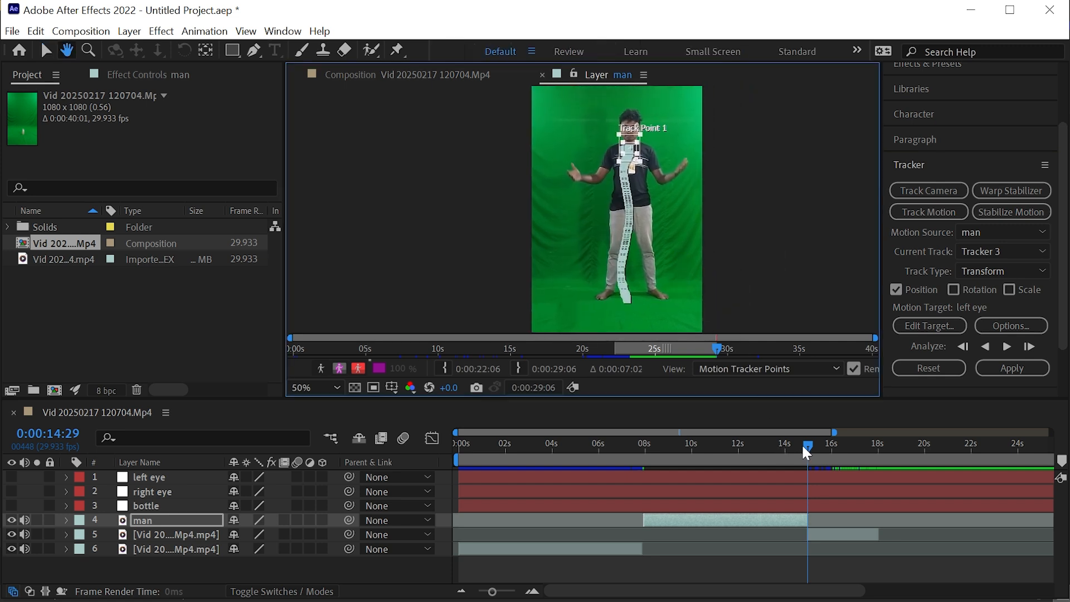
Set the motion target of Tracker 3 to the bottle null and apply its tracking data in X and Y
left_click(926, 327)
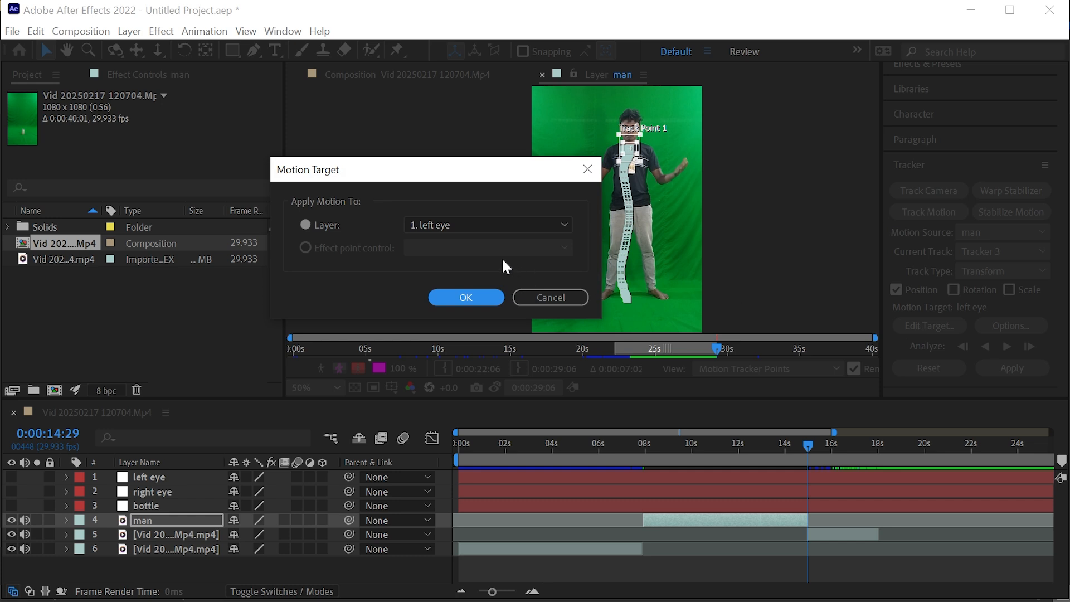
left_click(564, 224)
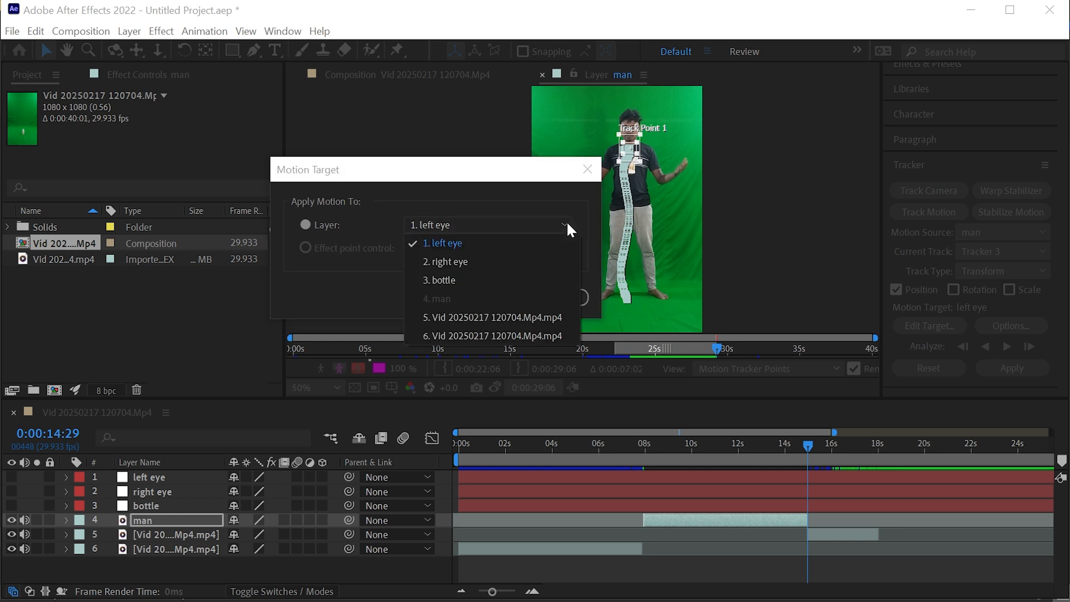
left_click(457, 280)
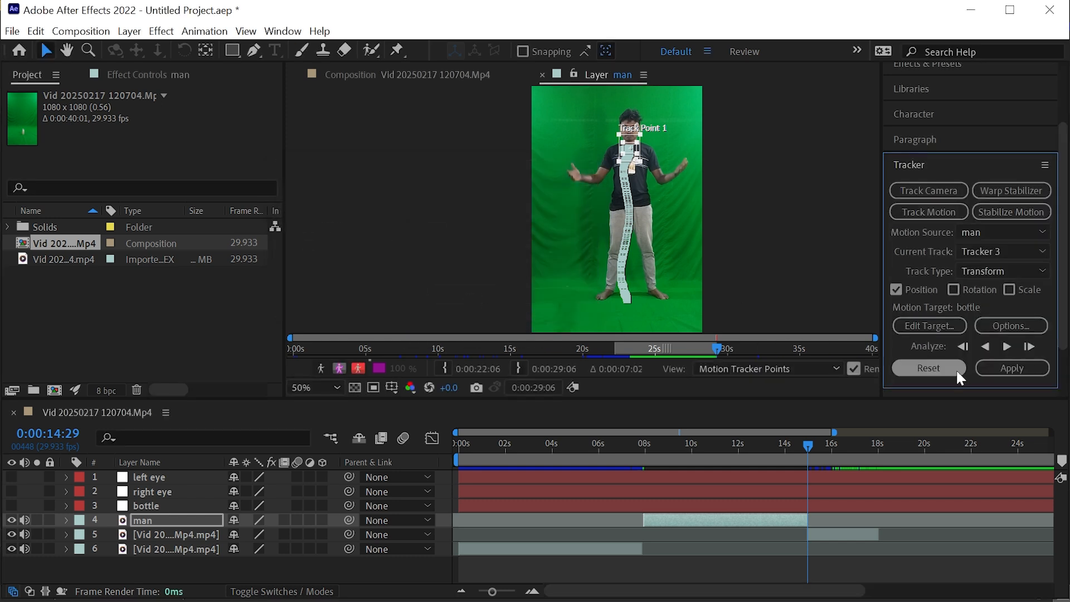
left_click(1012, 368)
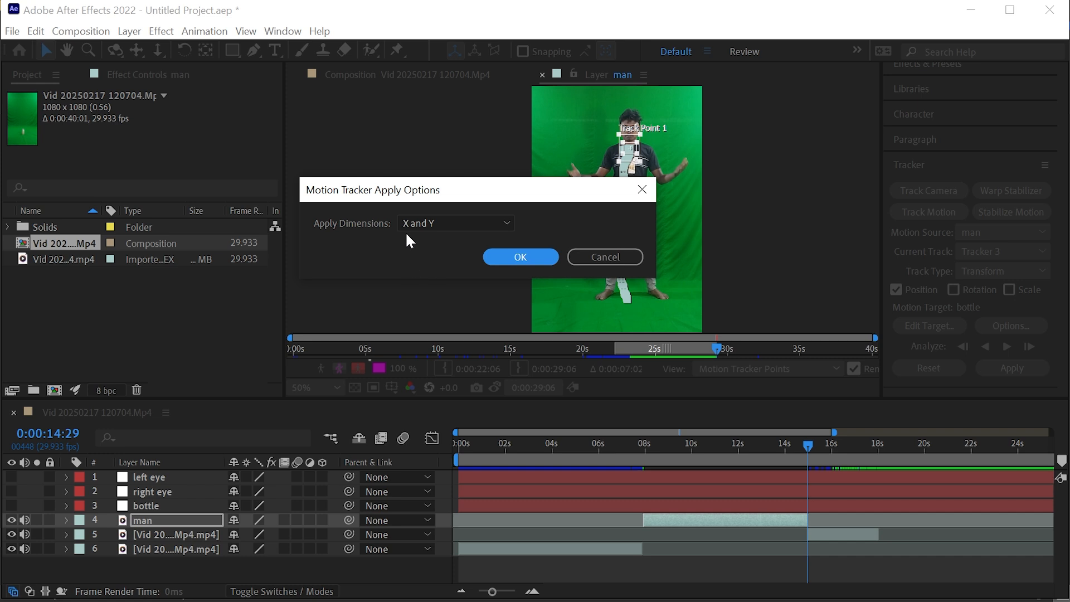
left_click(527, 257)
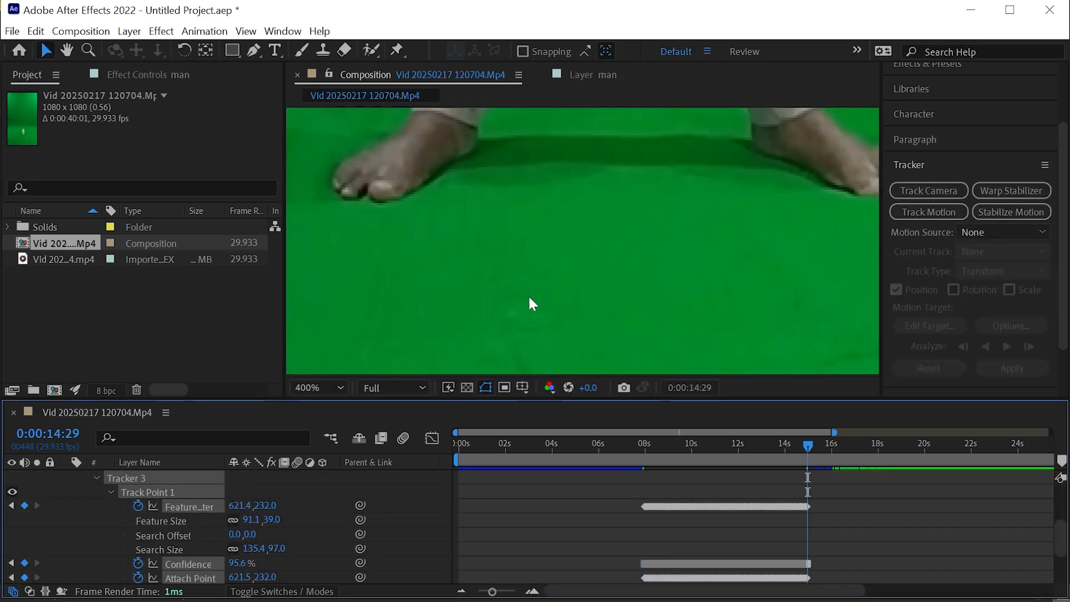
Collapse the man layer's expanded properties and show the full frame and the whole composition duration
left_click_drag(432, 399, 476, 415)
left_click(68, 361)
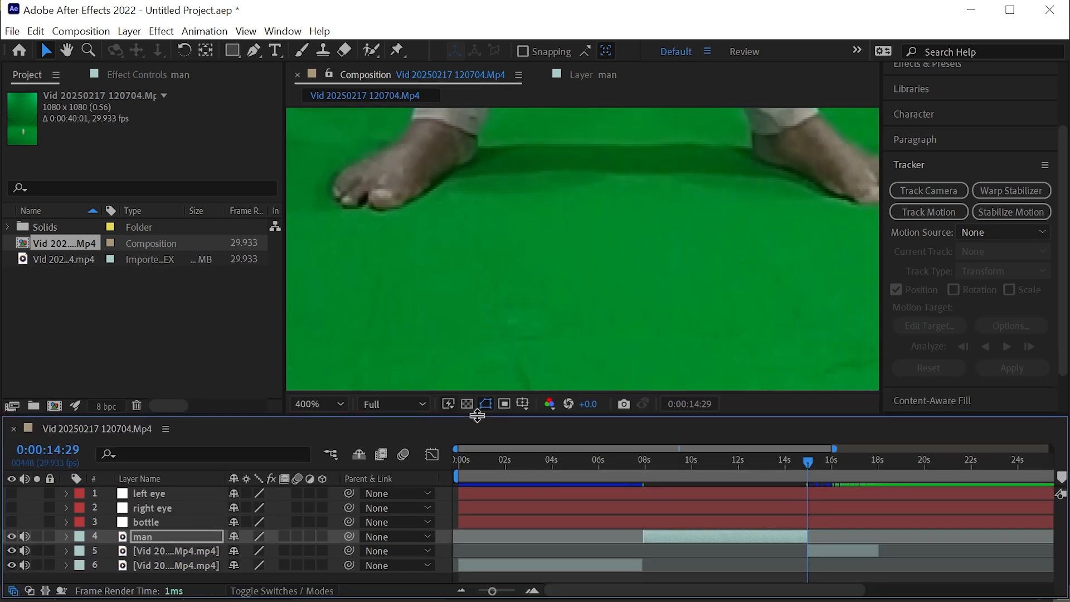
scroll(617, 240, "down", 5)
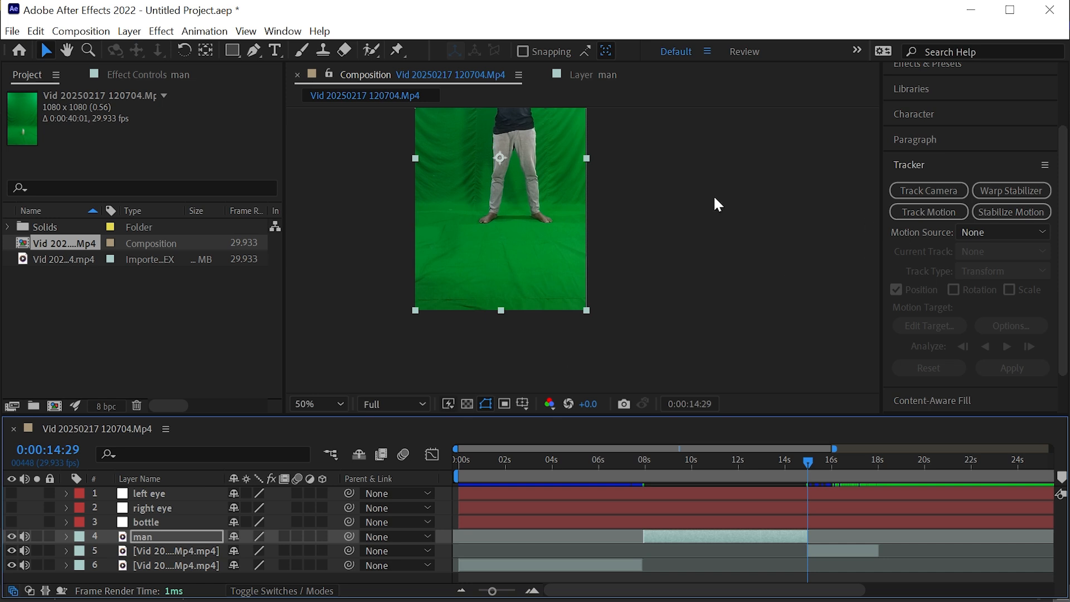
key("h")
left_click_drag(545, 221, 569, 308)
left_click_drag(492, 590, 478, 590)
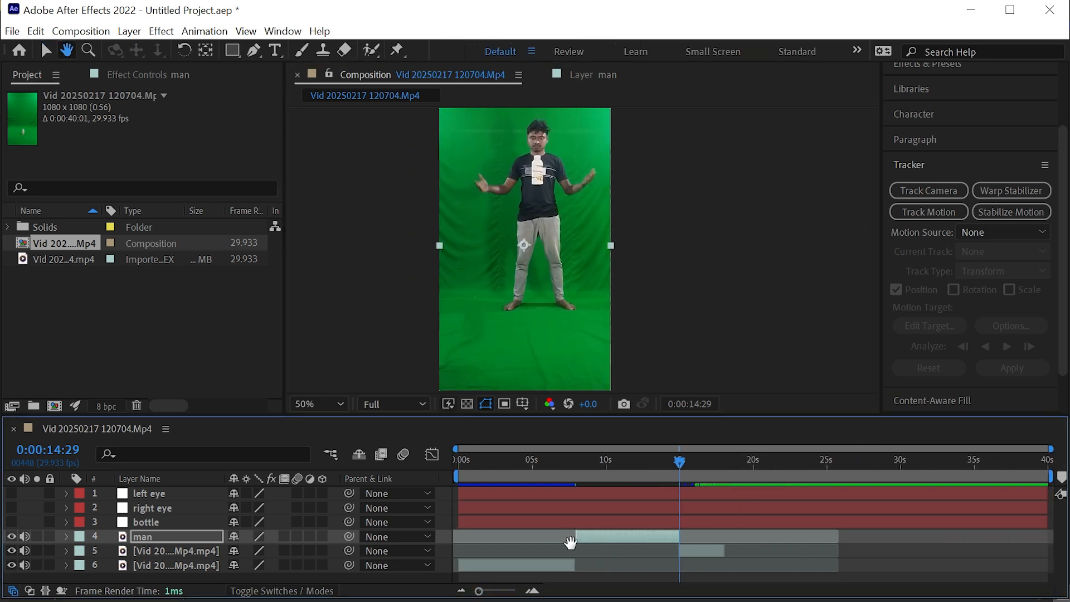
left_click(46, 50)
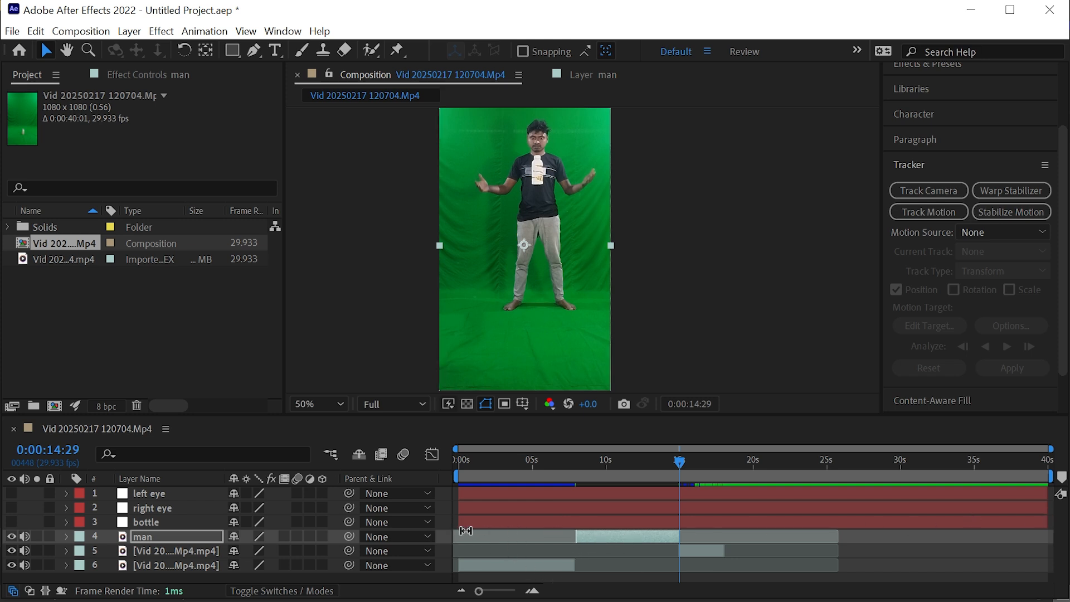
Trim the in points of the bottle, right eye and left eye nulls to the start of the man segment
left_click_drag(463, 524, 578, 526)
left_click(573, 462)
key("=")
left_click_drag(459, 508, 665, 516)
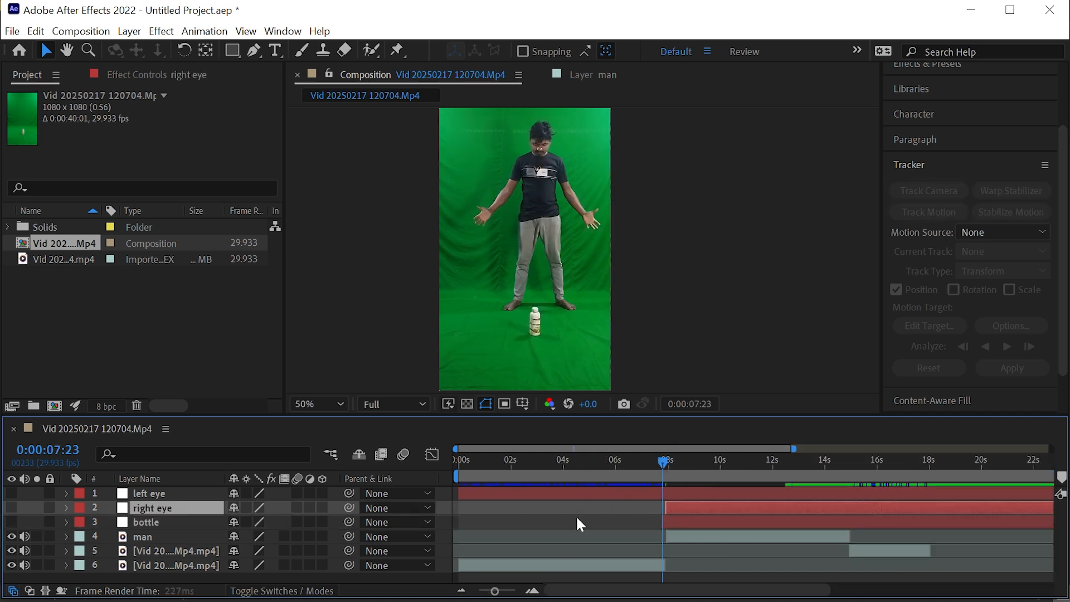
left_click_drag(466, 492, 664, 495)
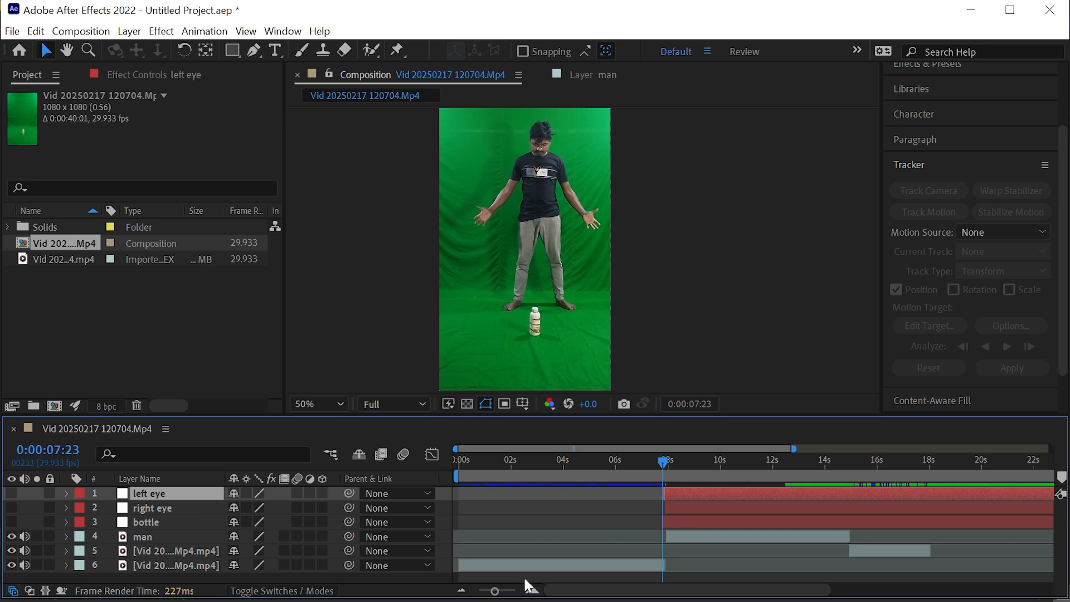
left_click(532, 589)
left_click_drag(754, 522, 965, 508)
left_click_drag(838, 493, 965, 493)
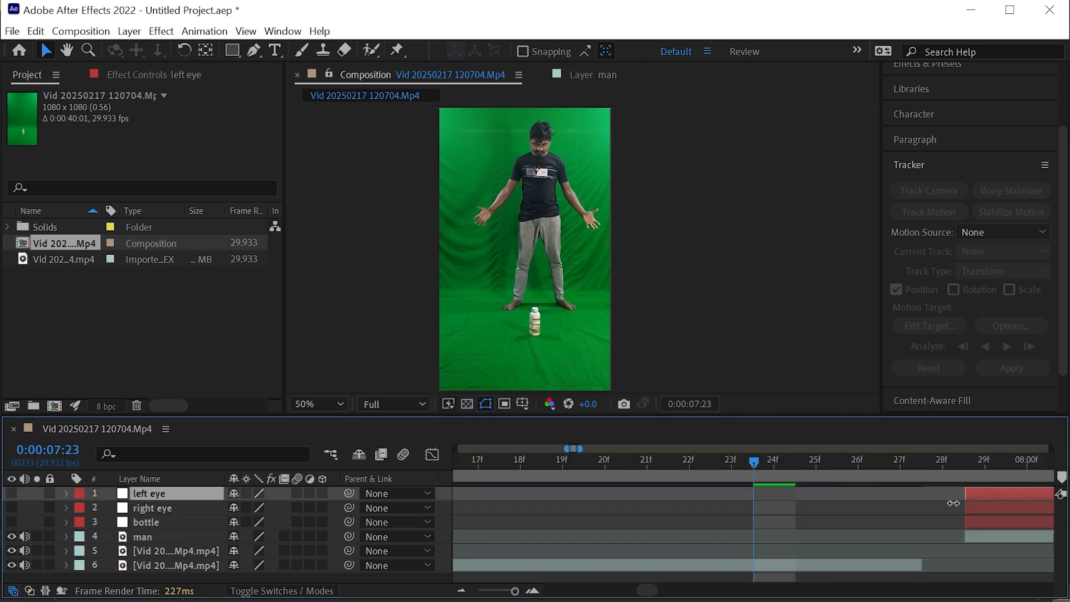
Trim the out points of the bottle, right eye and left eye nulls to the end of the man segment
left_click(532, 589)
left_click(679, 461)
left_click_drag(1046, 522, 680, 522)
left_click_drag(1046, 508, 680, 507)
left_click_drag(1047, 493, 683, 493)
left_click(504, 591)
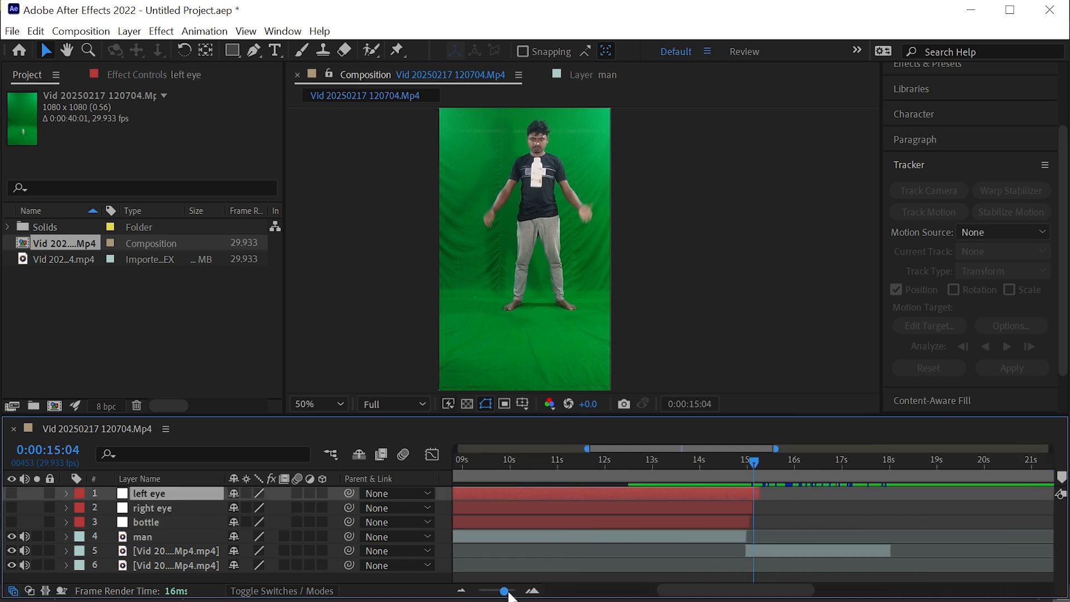
left_click_drag(507, 591, 514, 590)
left_click_drag(669, 522, 583, 522)
left_click_drag(668, 507, 584, 508)
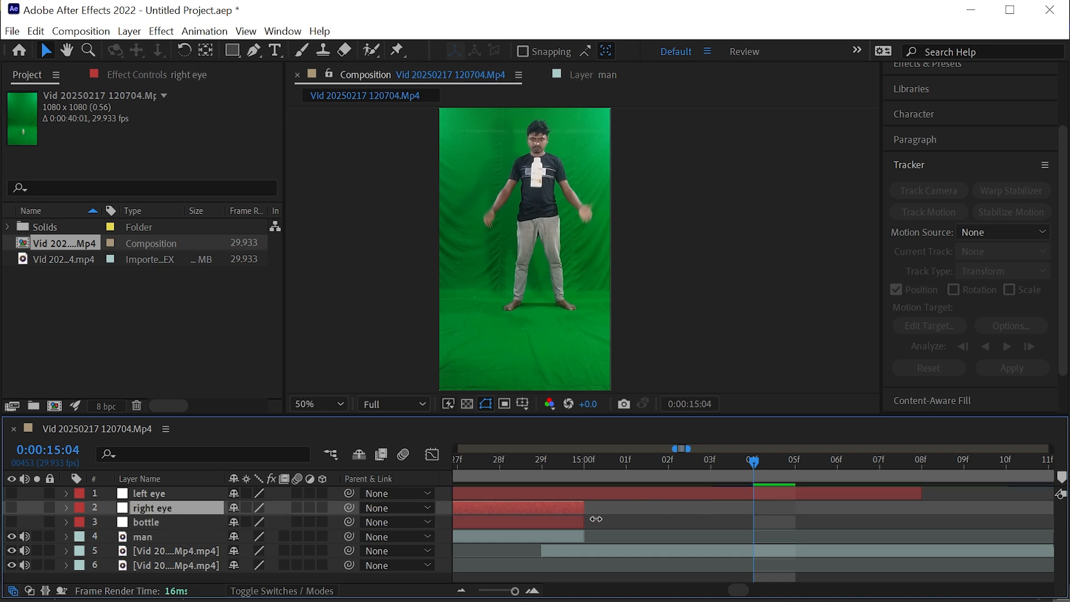
left_click_drag(921, 493, 583, 493)
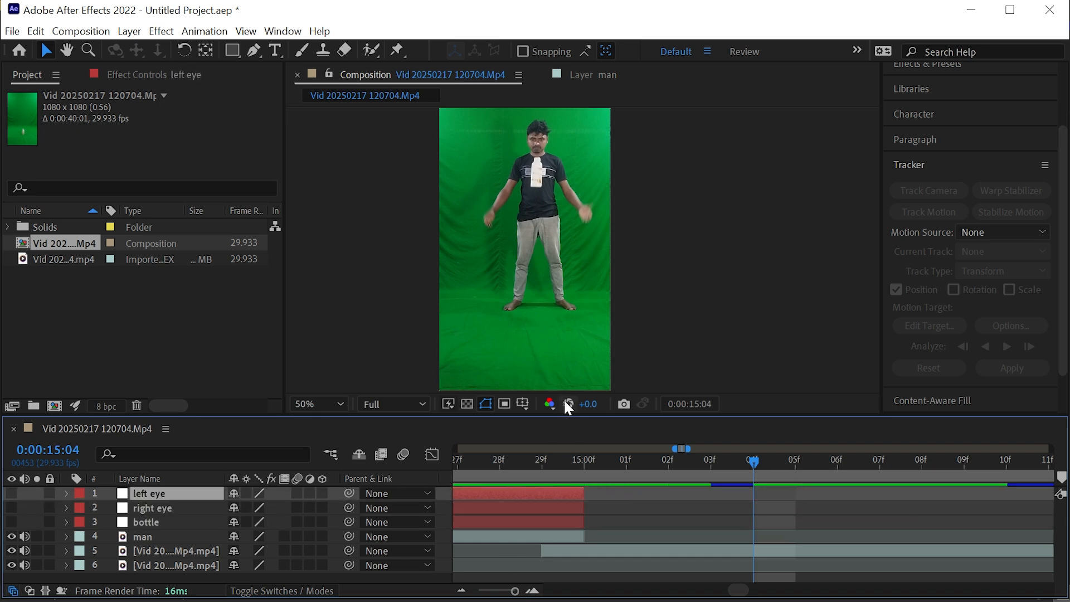
Fit the whole composition duration in the timeline and enlarge the timeline area to show all layers
left_click_drag(564, 415, 566, 237)
left_click_drag(513, 591, 478, 591)
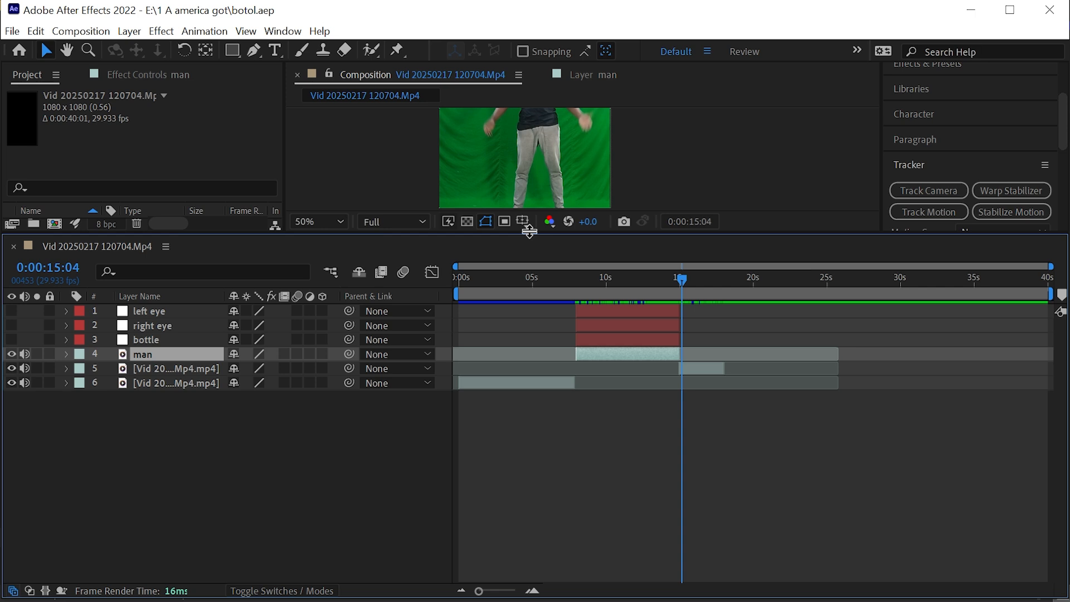
left_click_drag(528, 230, 525, 404)
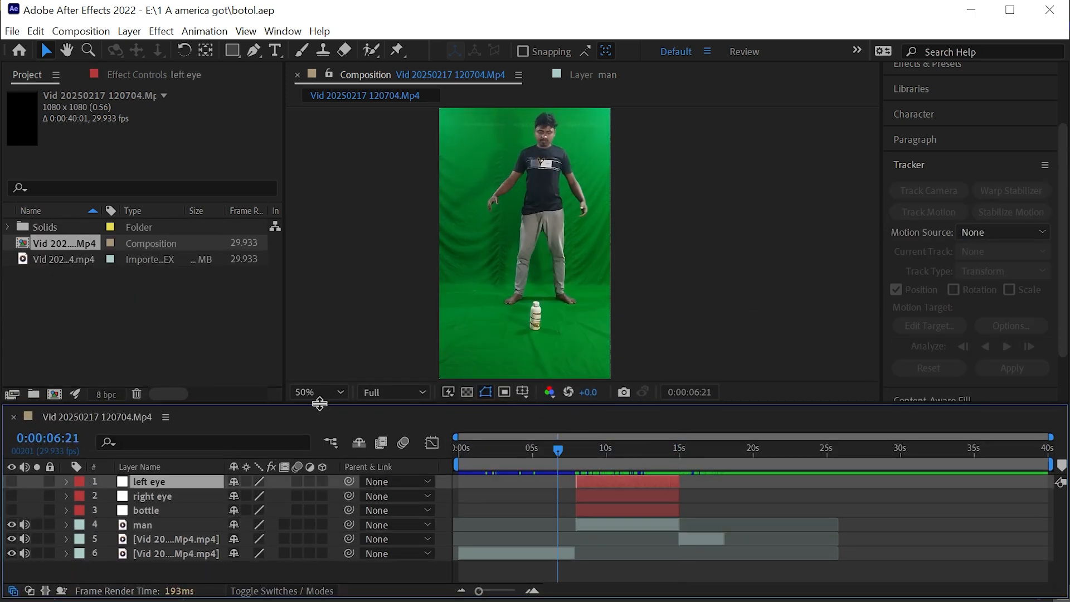
left_click_drag(320, 403, 322, 345)
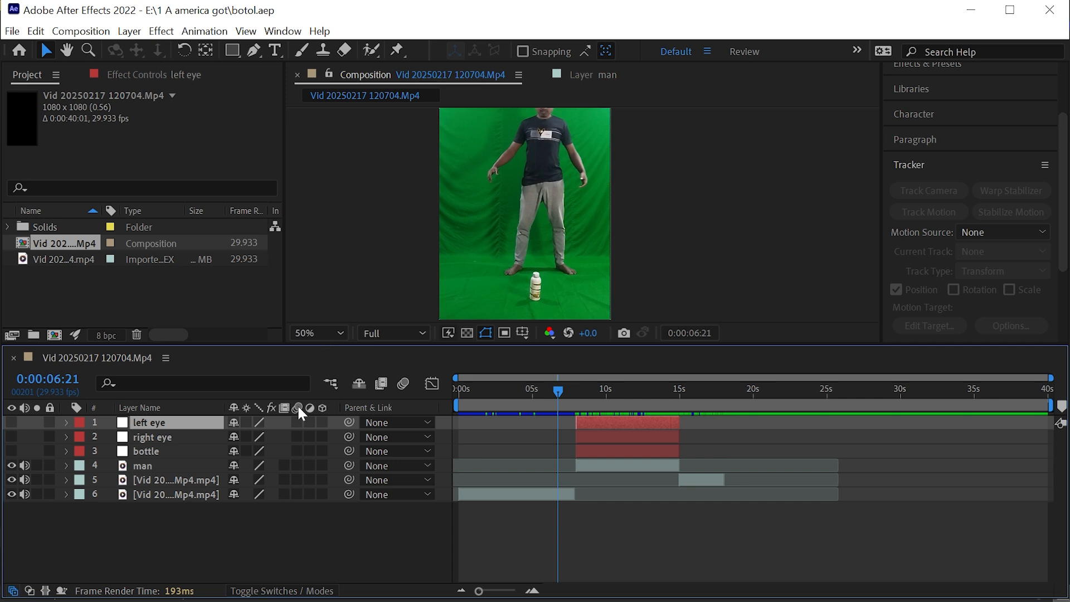
Create a white 1080 x 1080 px solid layer above the nulls and the video layers
right_click(160, 534)
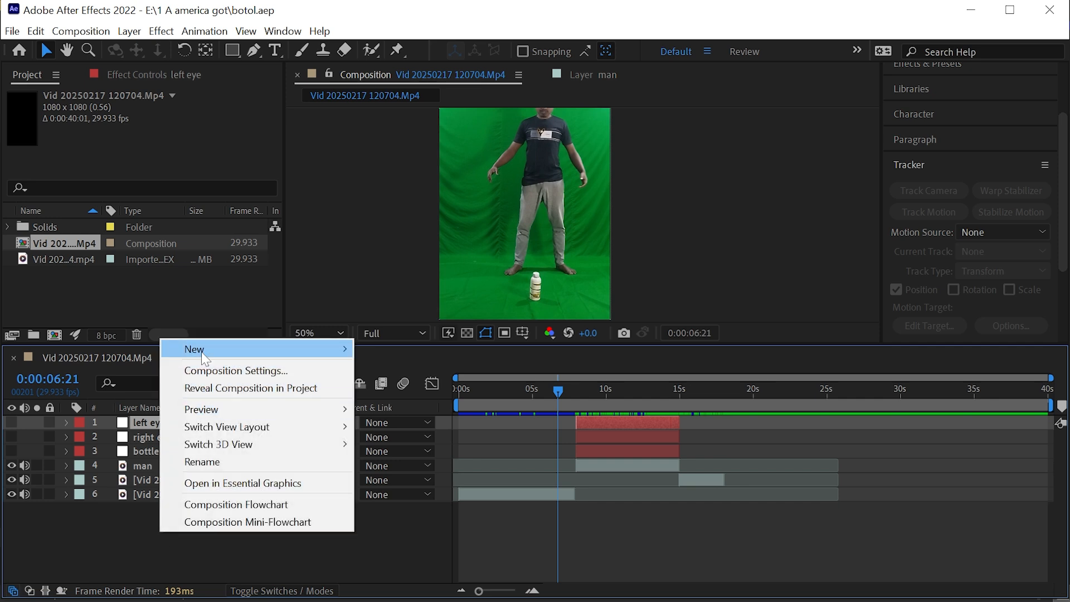
mouse_move(201, 356)
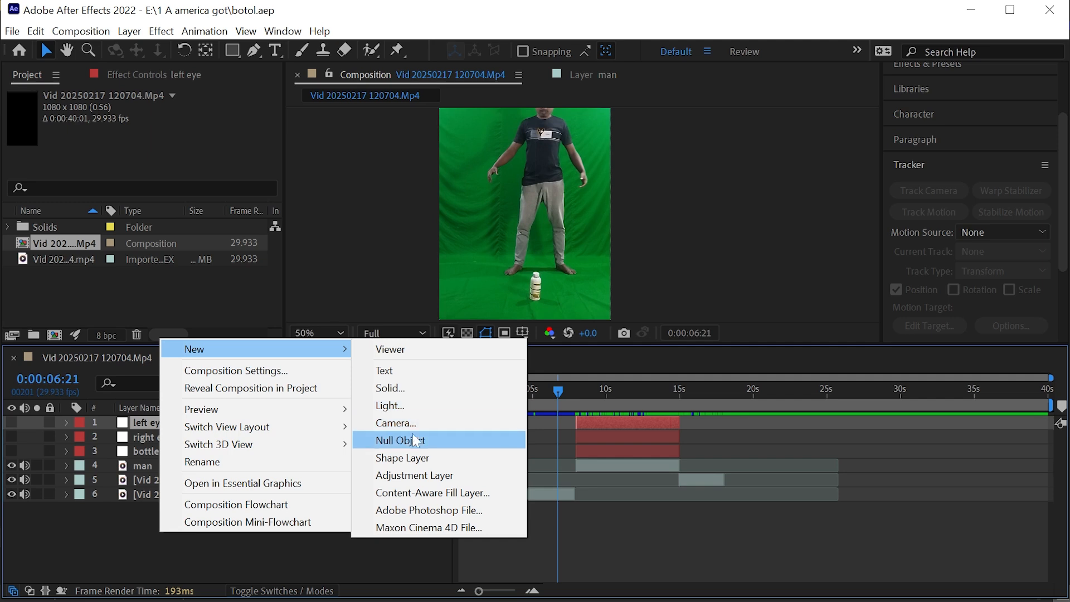
left_click(399, 392)
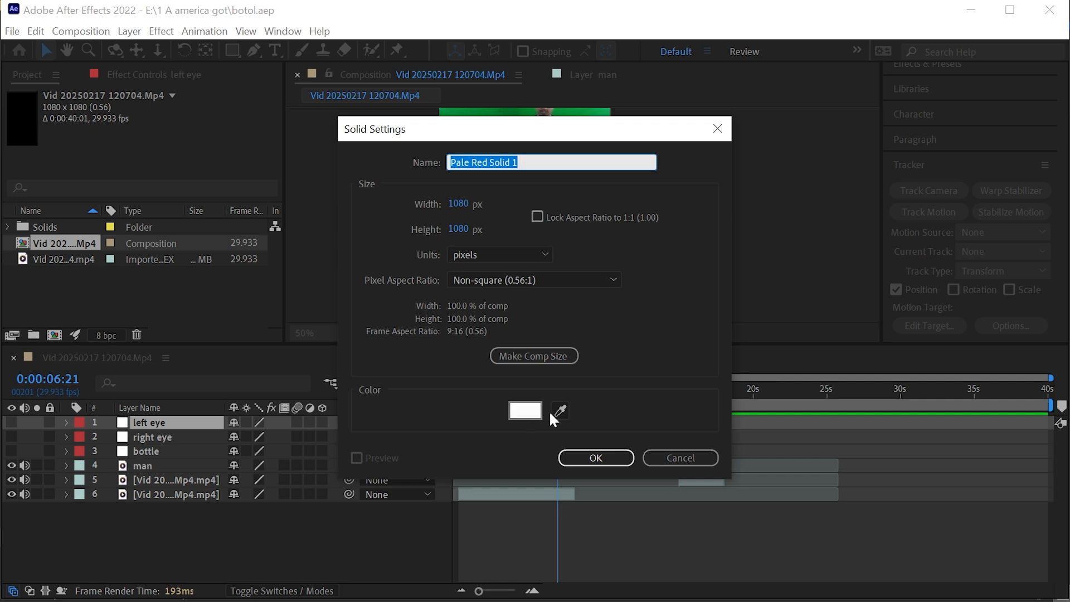
left_click(526, 410)
left_click(610, 166)
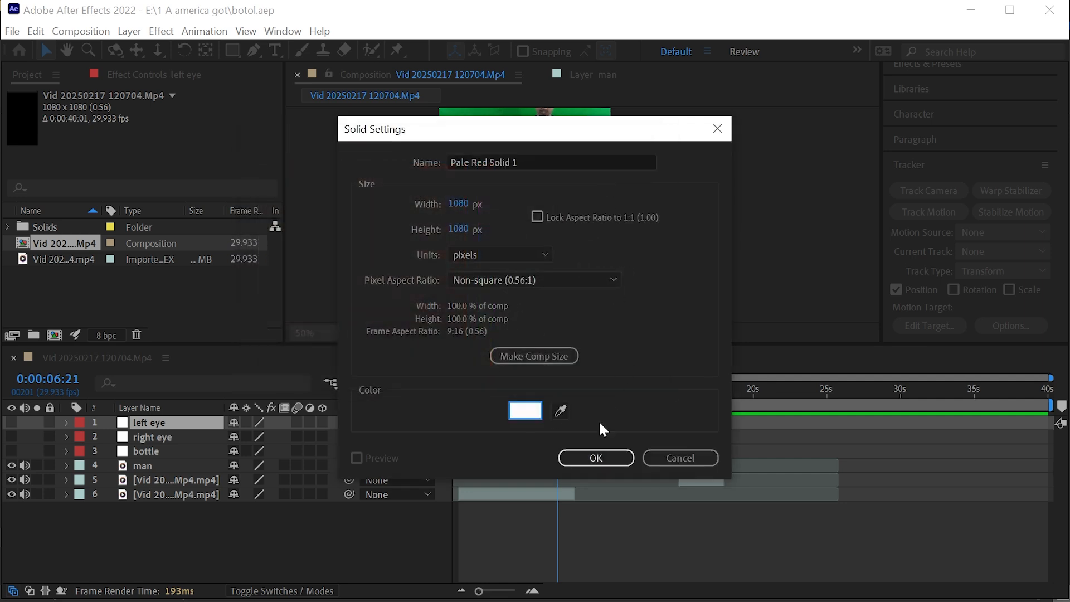
left_click(595, 458)
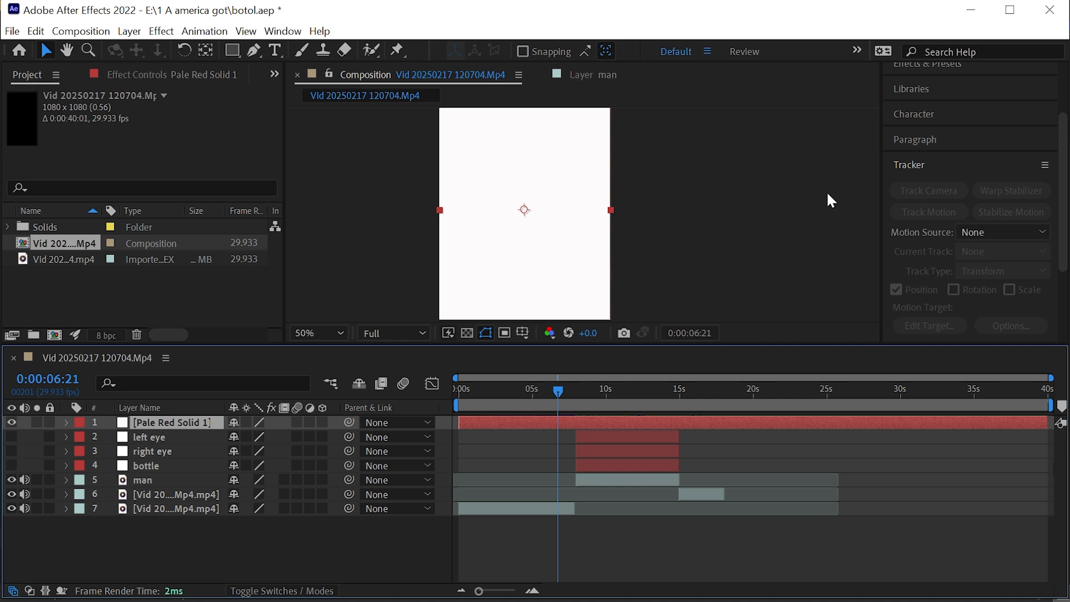
Find the Advanced Lightning effect by searching for "advanced li" and apply it to the new solid layer
left_click_drag(1060, 182, 1061, 136)
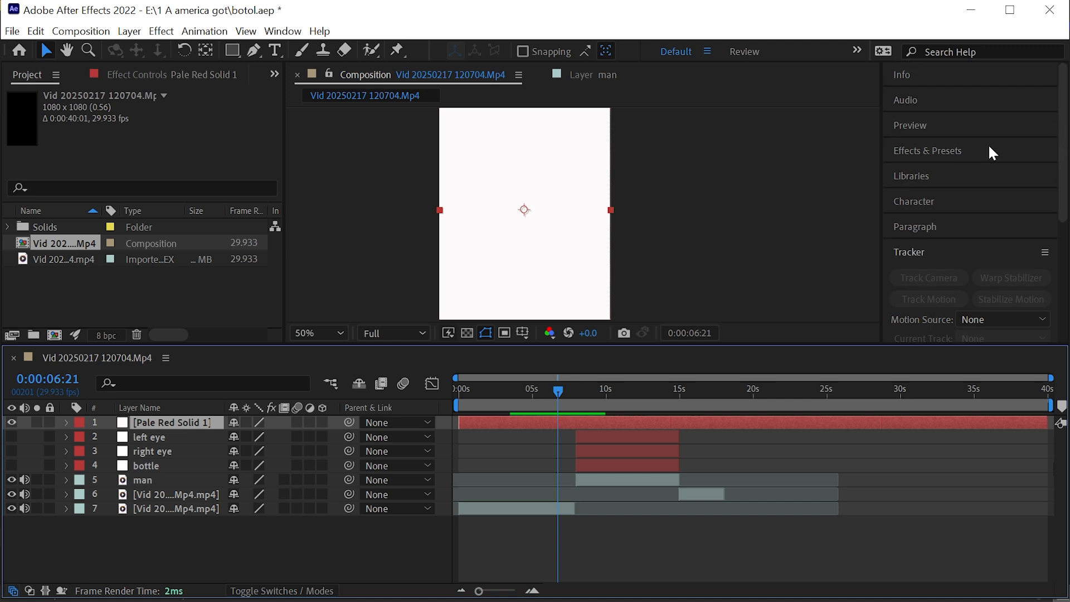
left_click(941, 151)
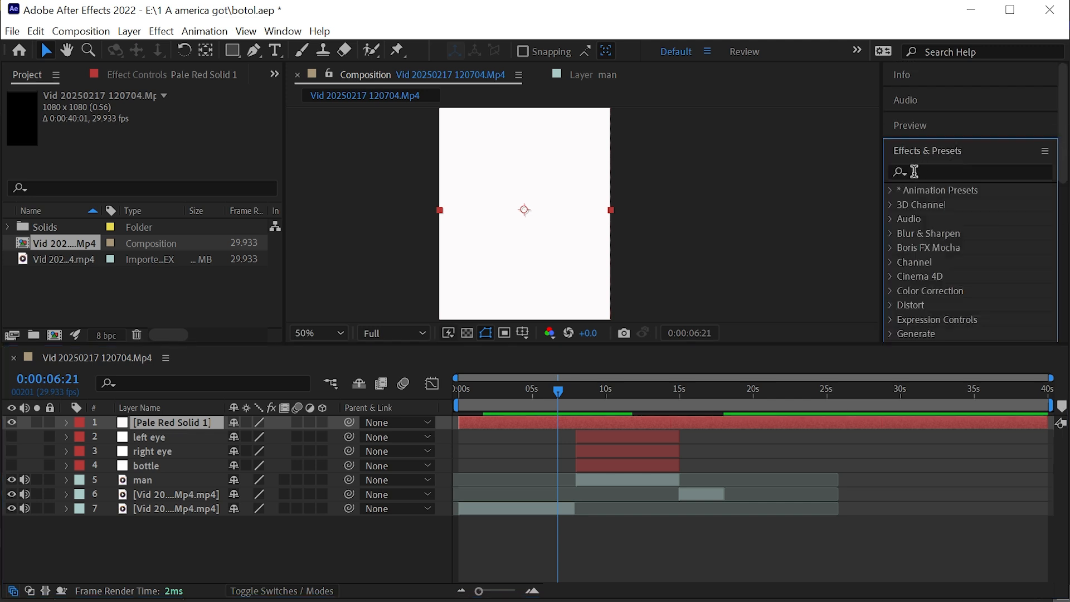
left_click(289, 32)
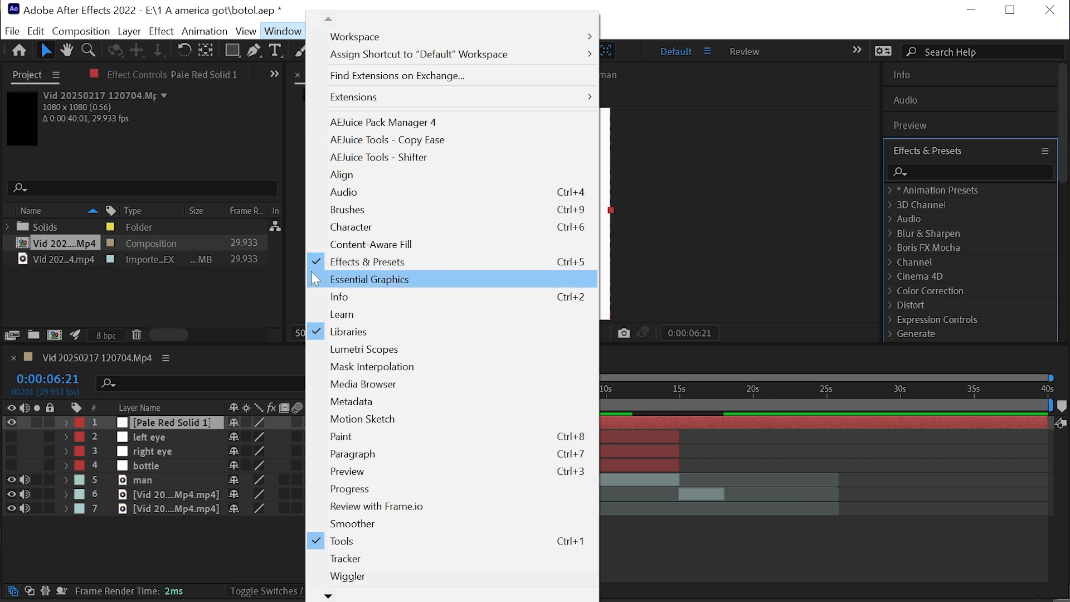
left_click(931, 171)
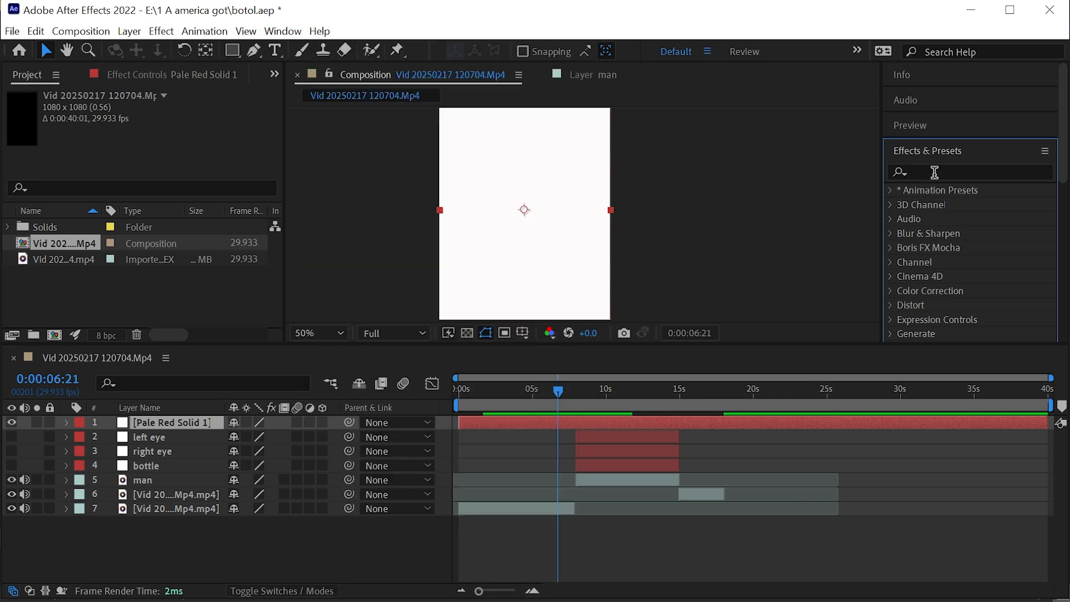
left_click(930, 171)
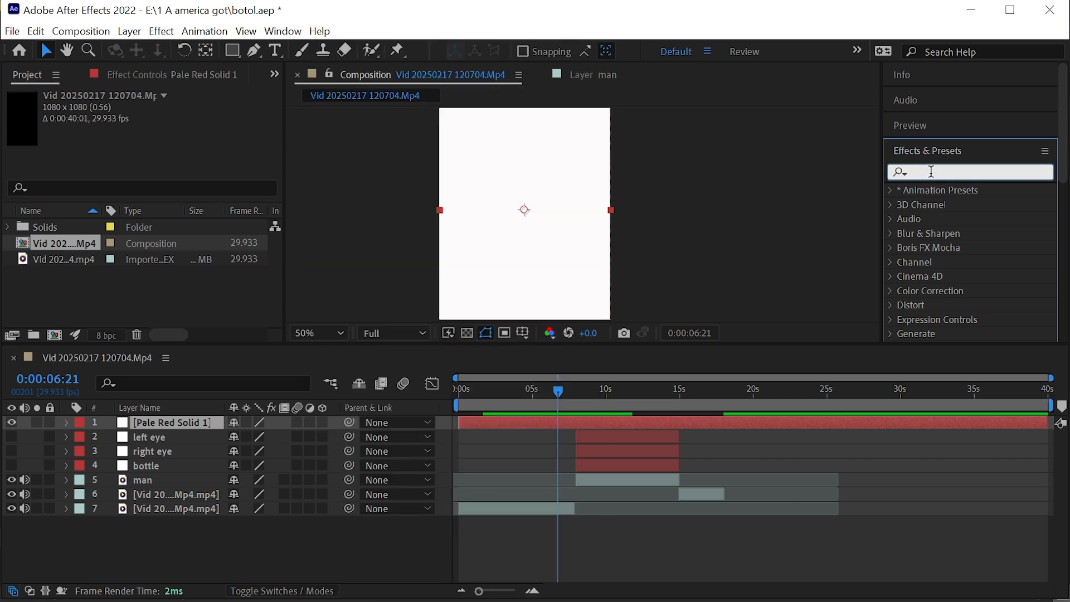
type("adv")
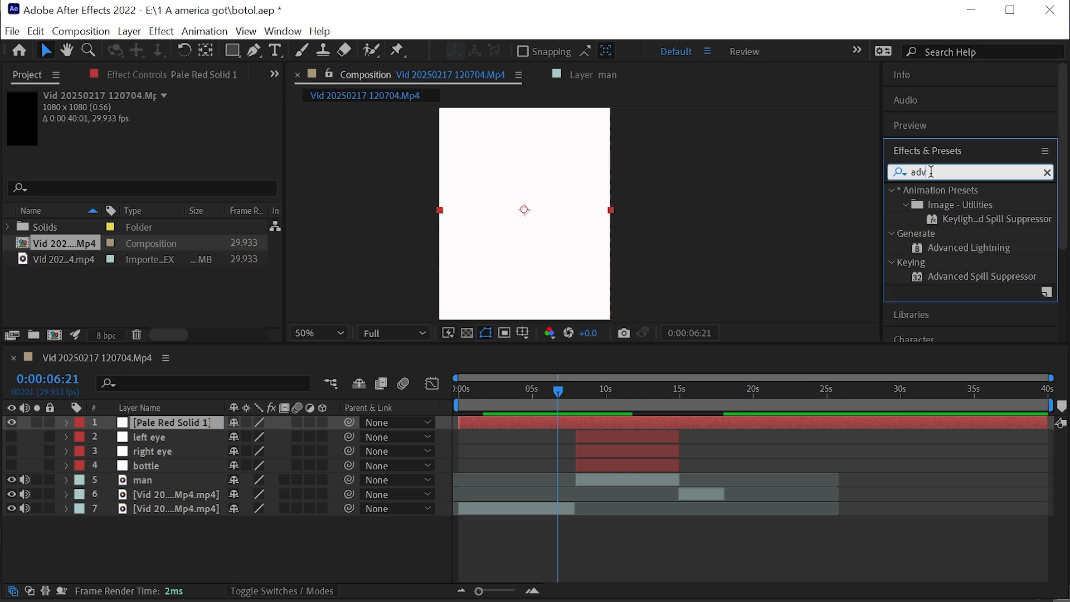
type("anced li")
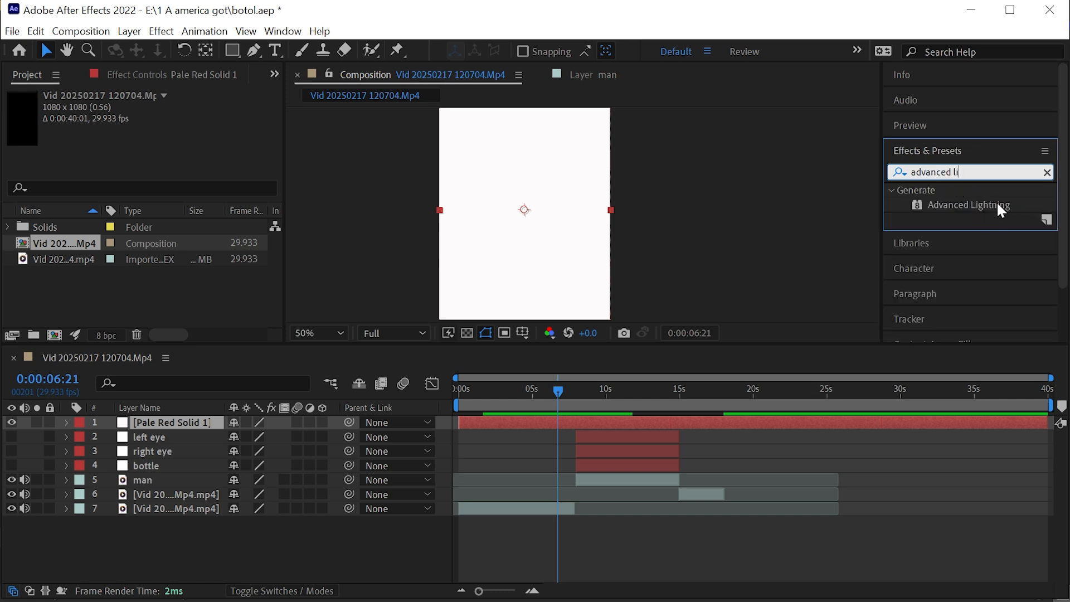
left_click(968, 205)
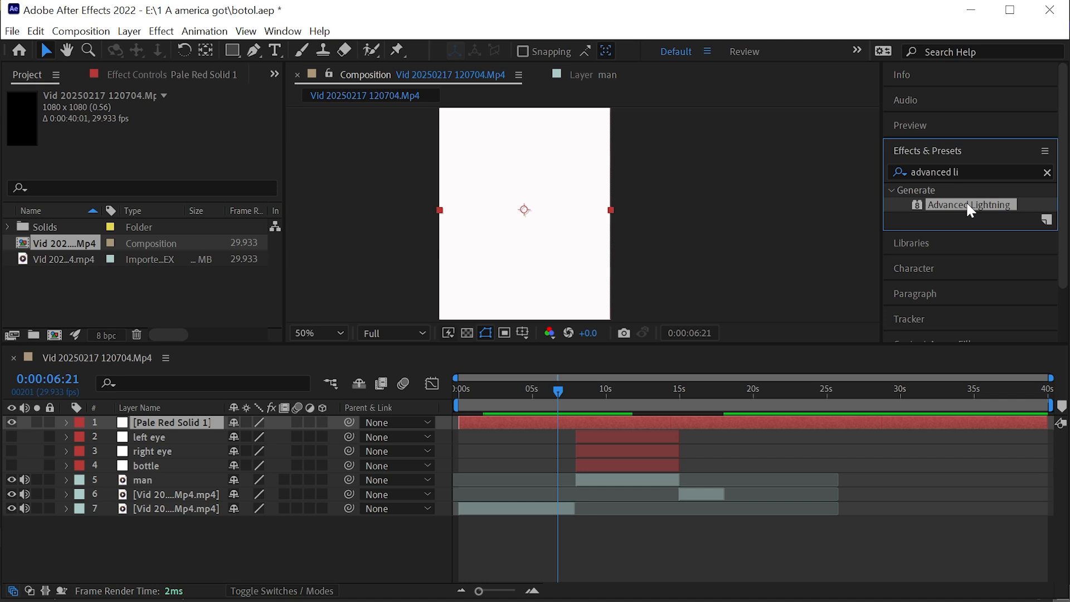
left_click_drag(967, 204, 193, 419)
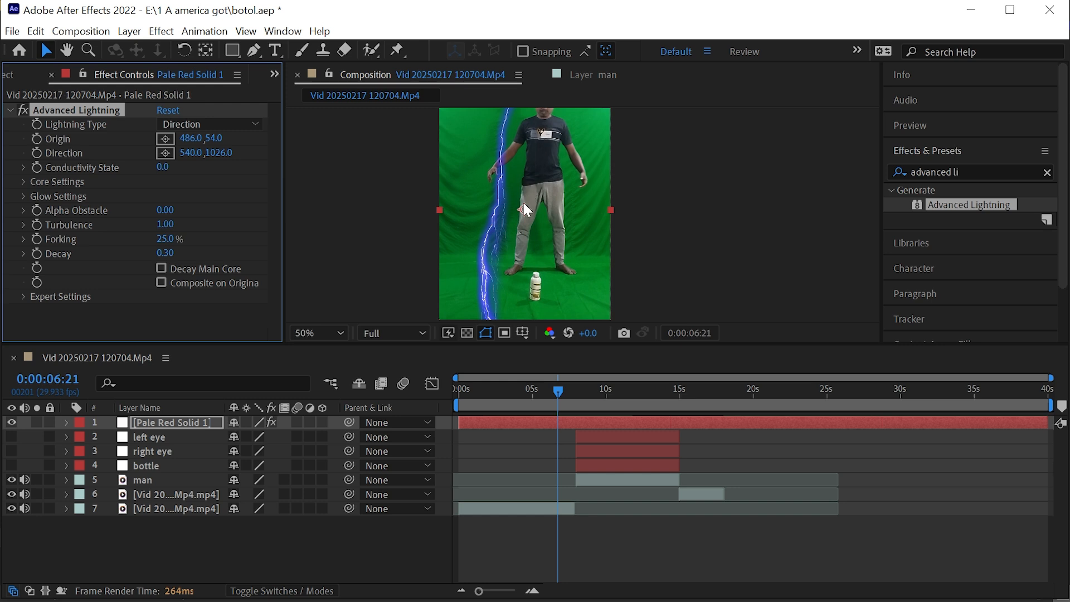
Set the Advanced Lightning effect's Lightning Type to Strike
left_click_drag(523, 202, 538, 220)
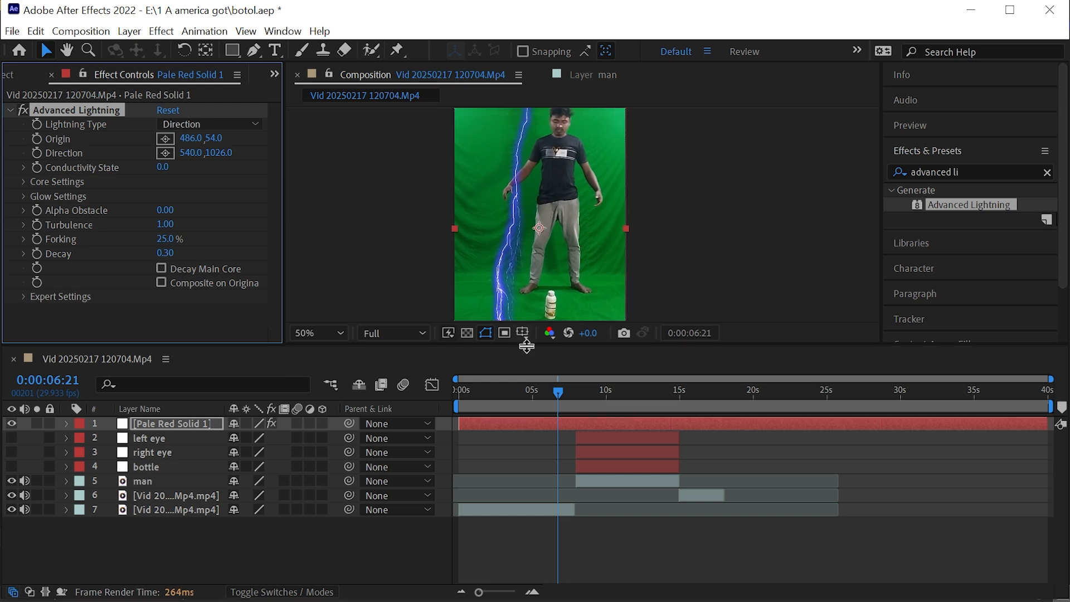
left_click_drag(525, 343, 526, 435)
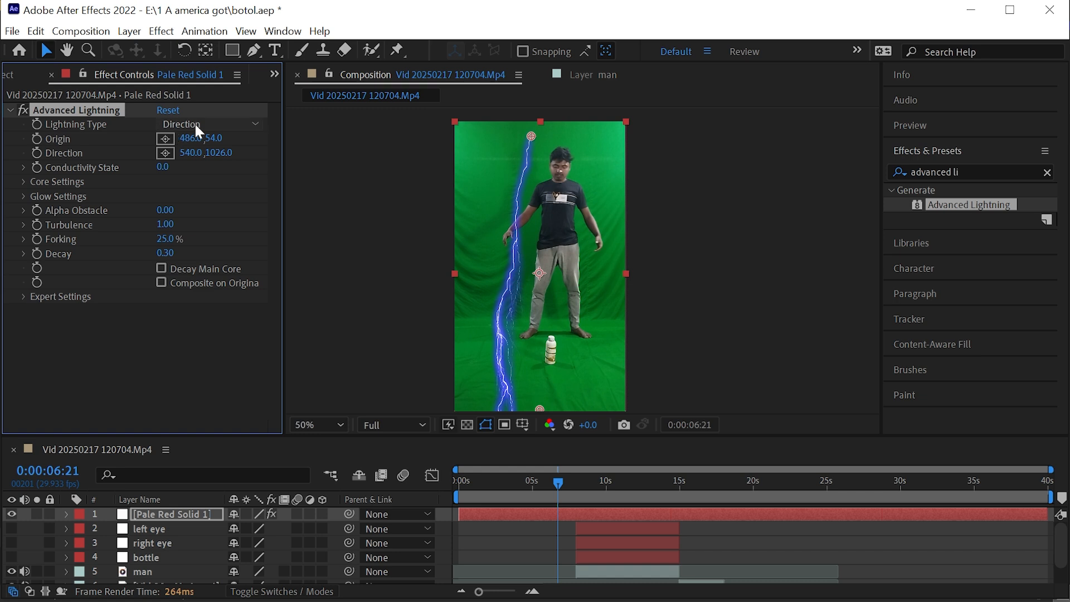
left_click(256, 124)
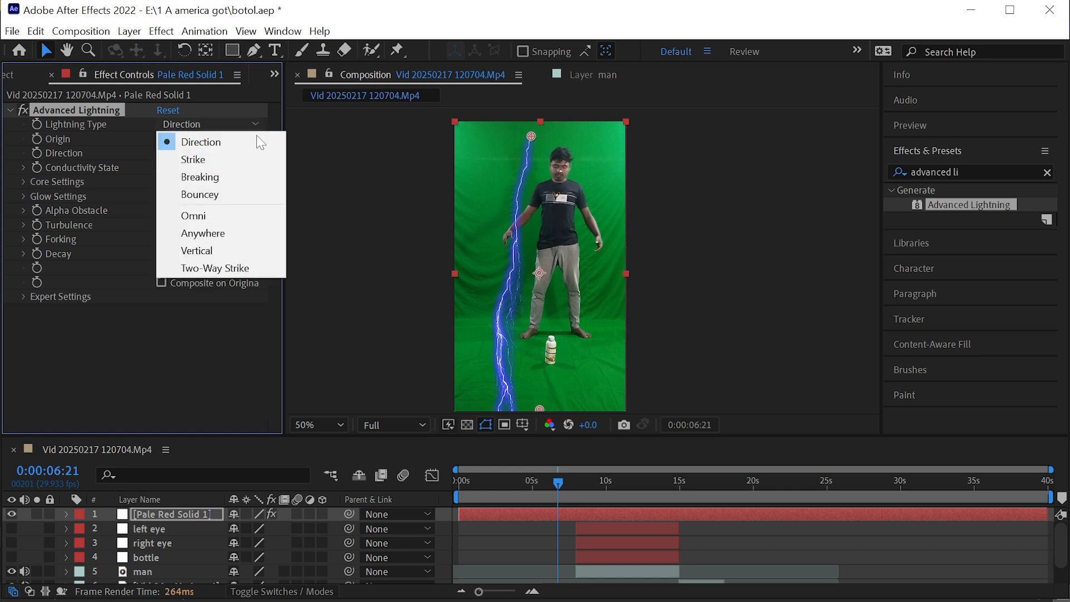
left_click(203, 162)
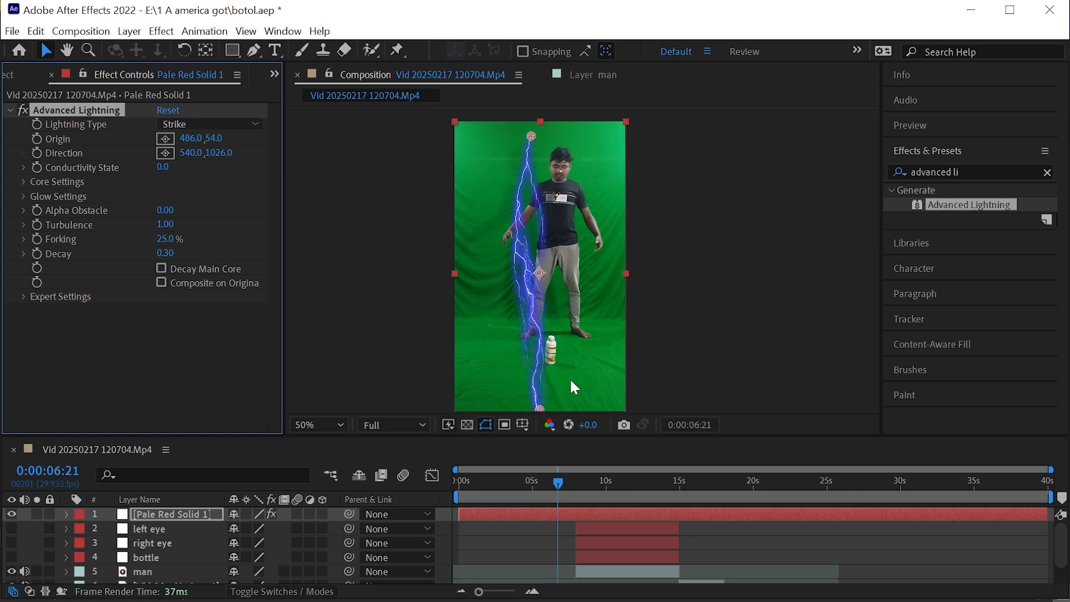
At 0:00:09:05, add an expression to the lightning's Origin that references the right eye null layer
key("space")
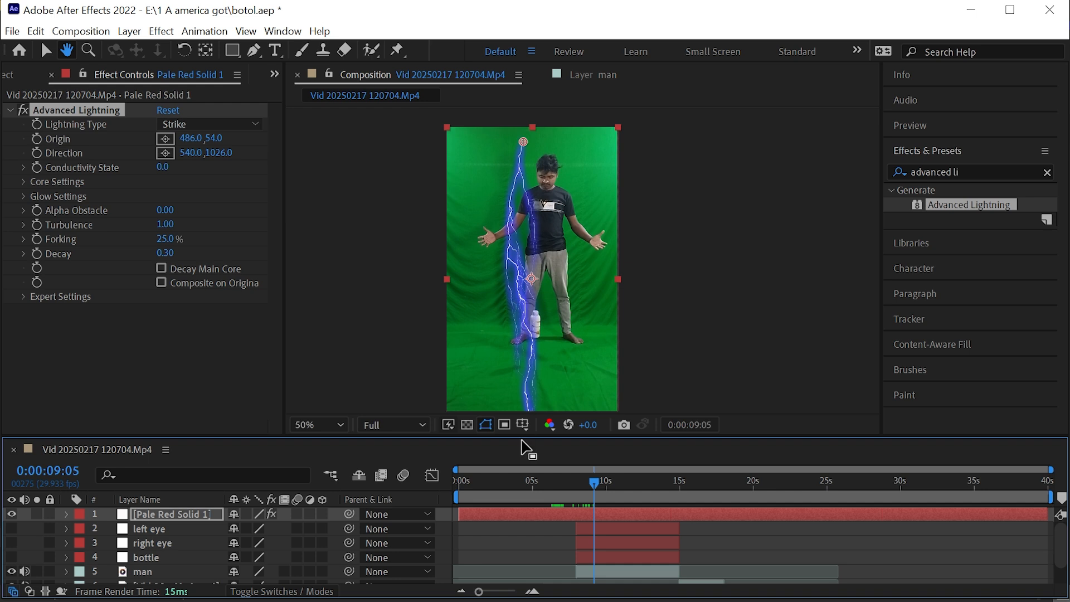
left_click_drag(518, 437, 509, 382)
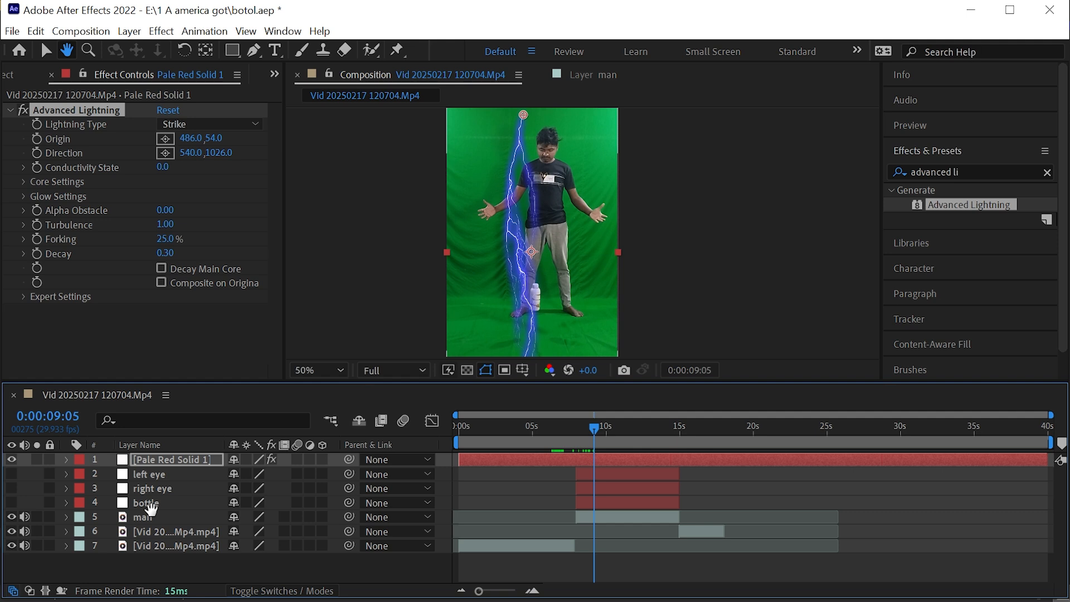
key("v")
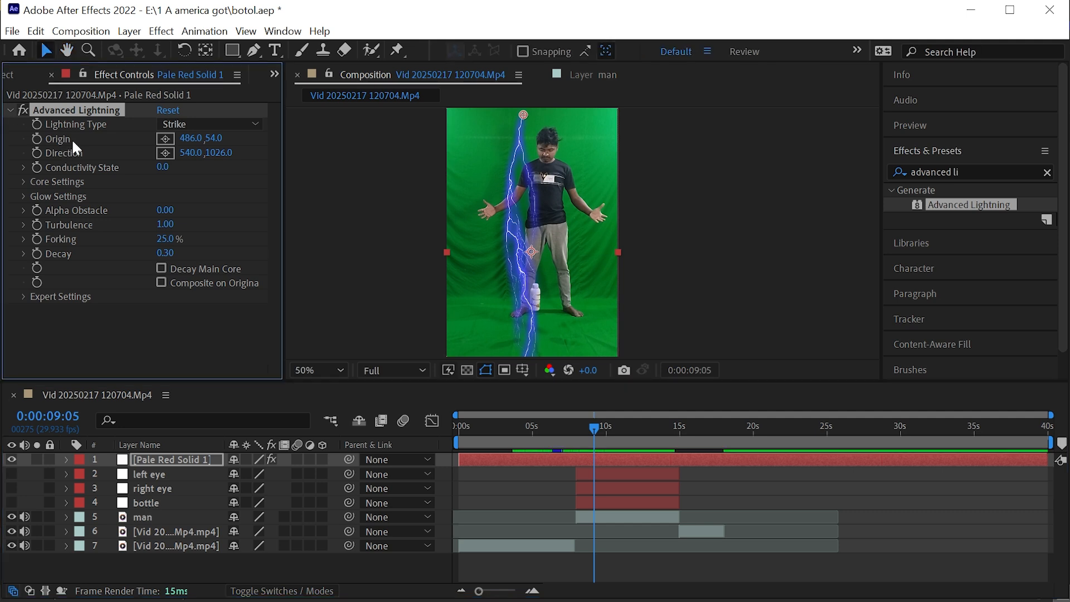
left_click(37, 139, "alt")
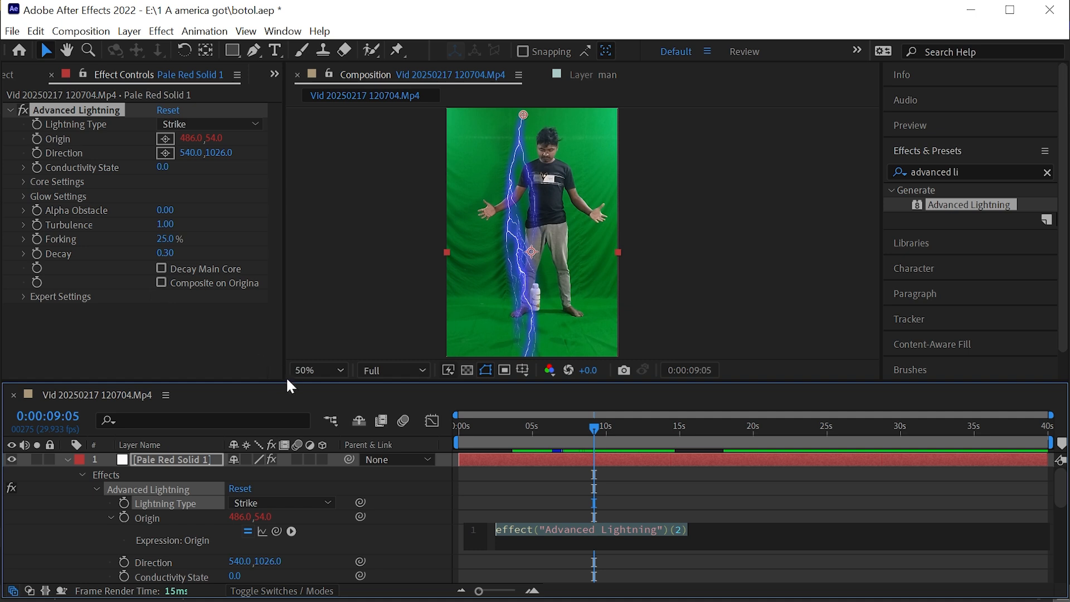
left_click_drag(290, 389, 272, 275)
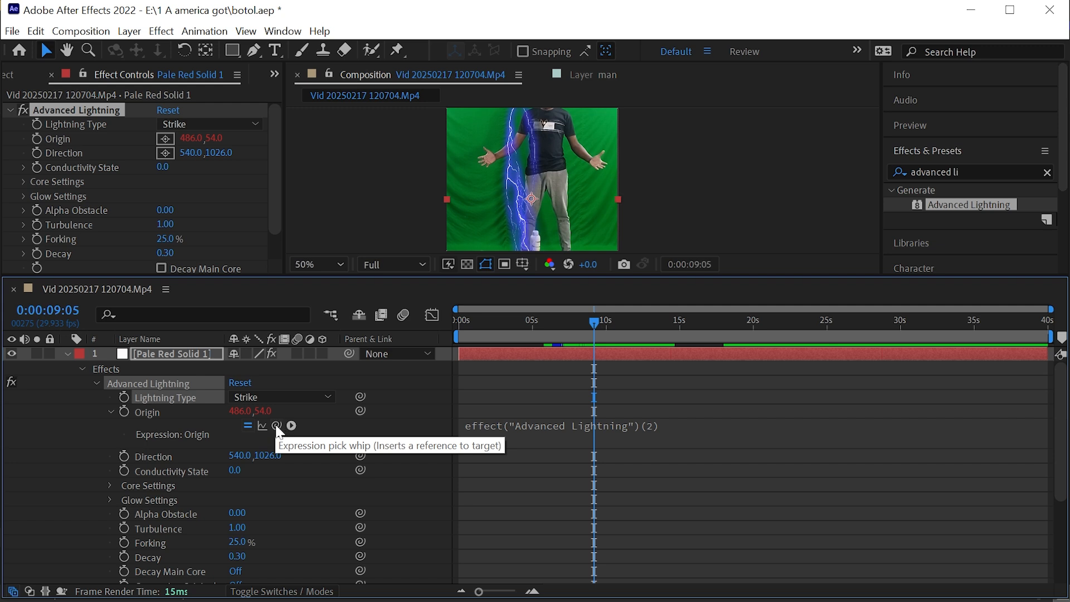
left_click_drag(277, 427, 159, 519)
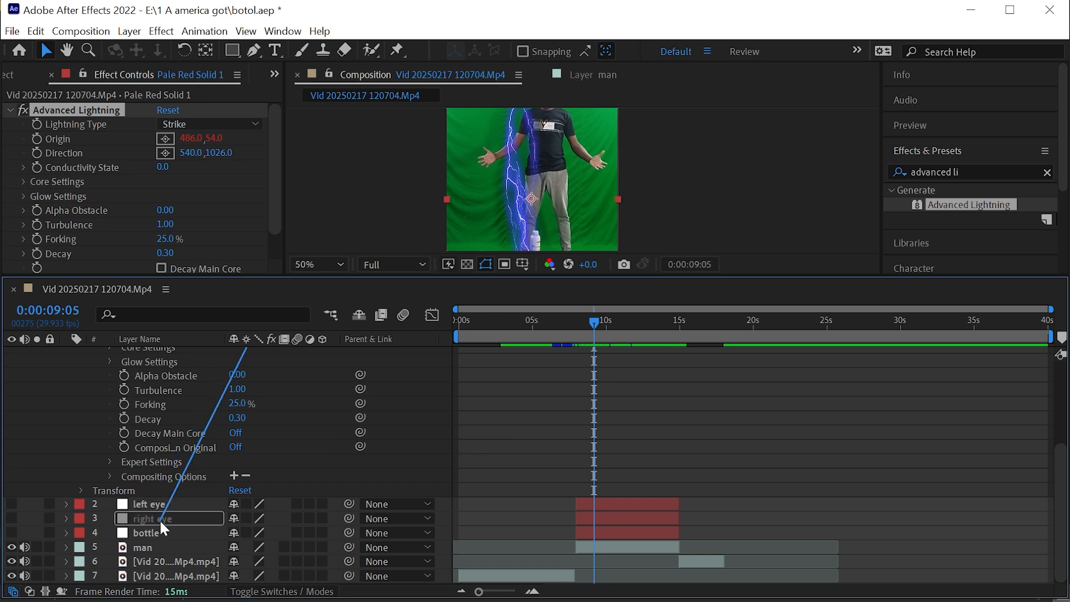
left_click_drag(160, 519, 160, 519)
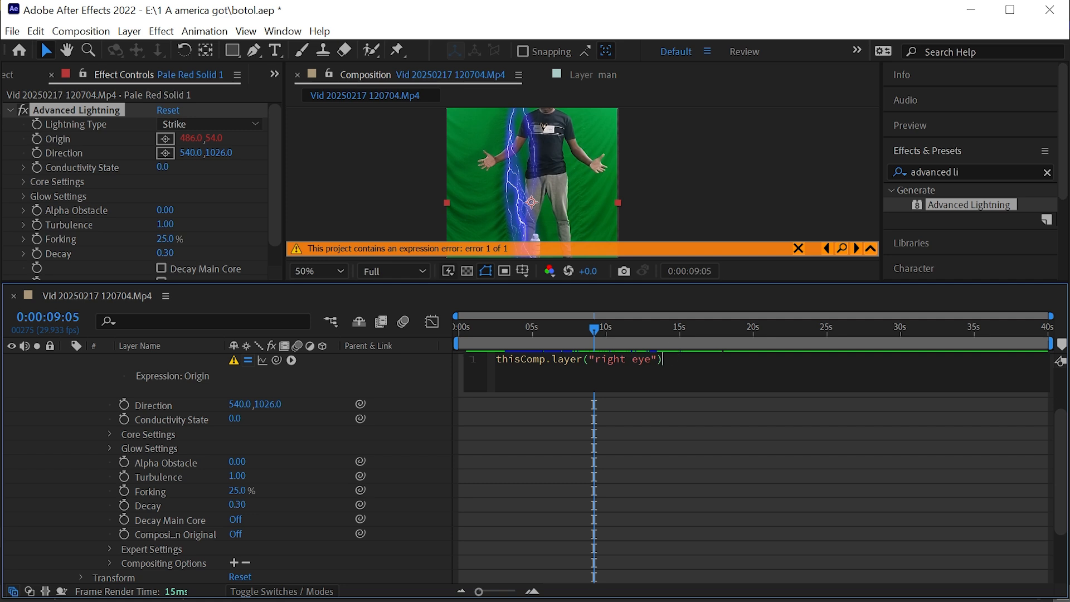
Complete the Origin expression as thisComp.layer("right eye").toComp([0,0,0])
type(".to")
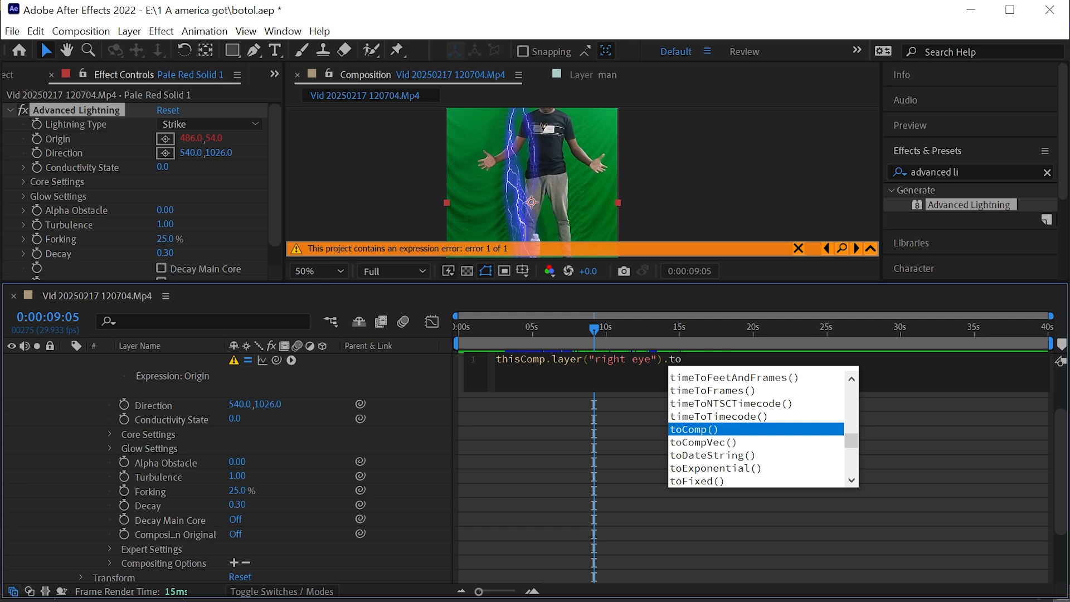
type("C")
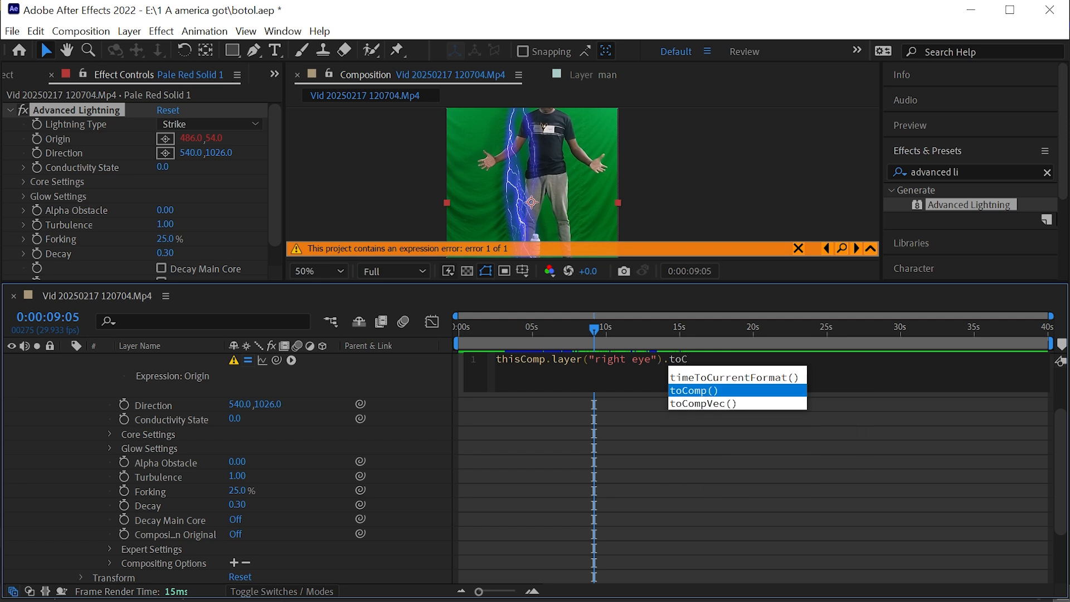
type("om(")
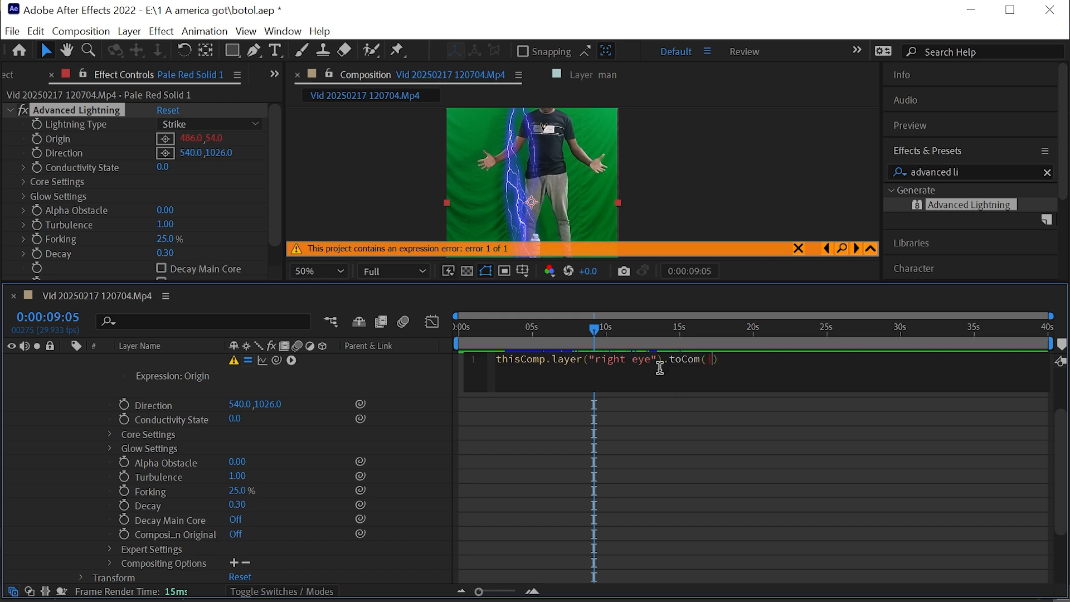
key("BackSpace")
type("[0,0,0")
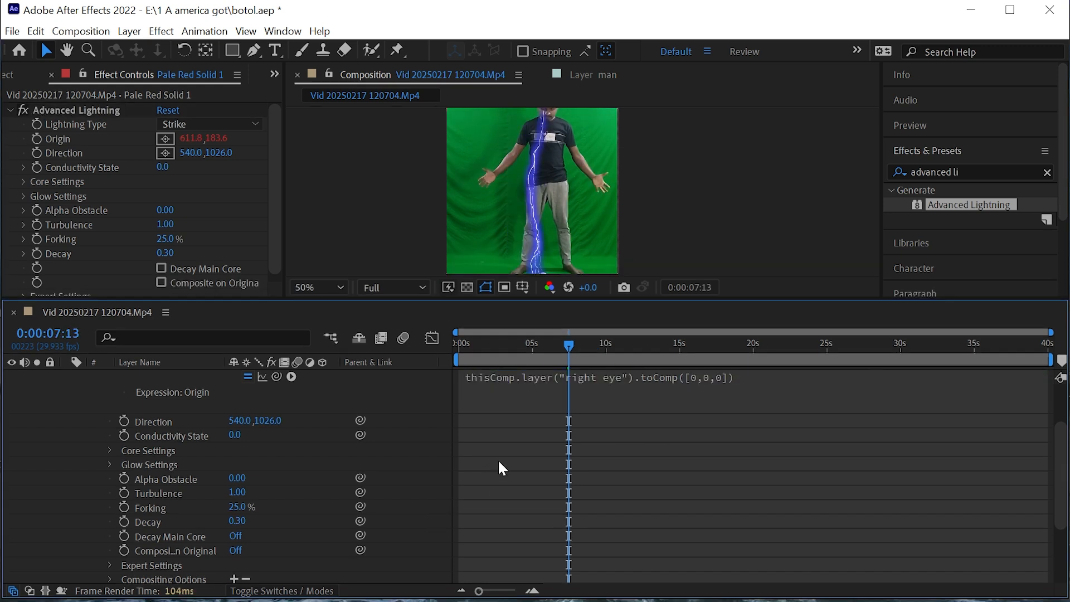
Examine the lightning bolt at 0:00:07:13 from its start at the man's right eye down to its end near the bottle
left_click_drag(565, 298, 517, 461)
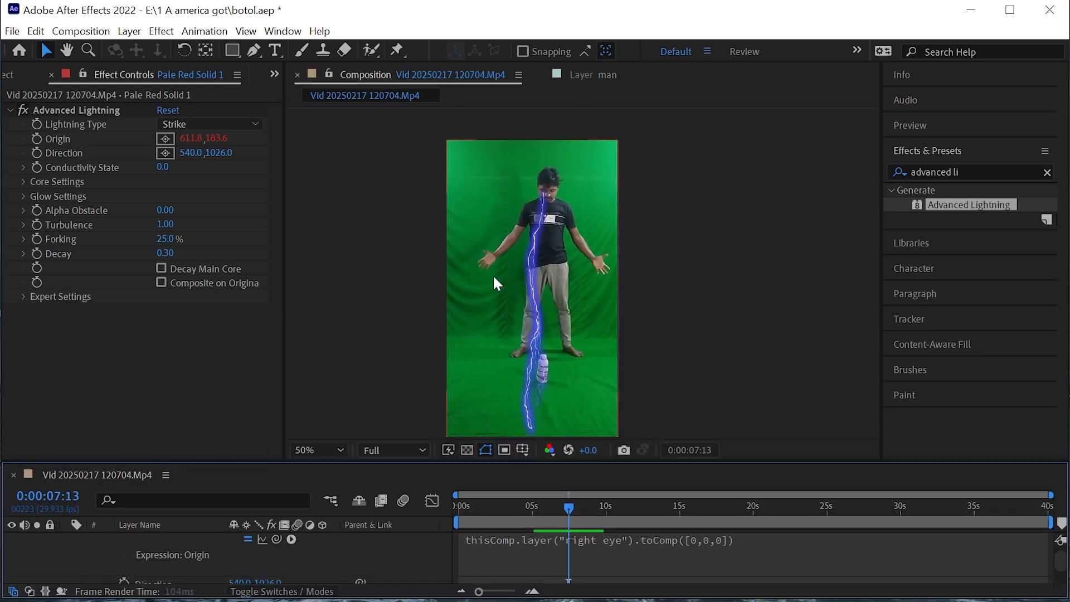
scroll(543, 186, "up", 6)
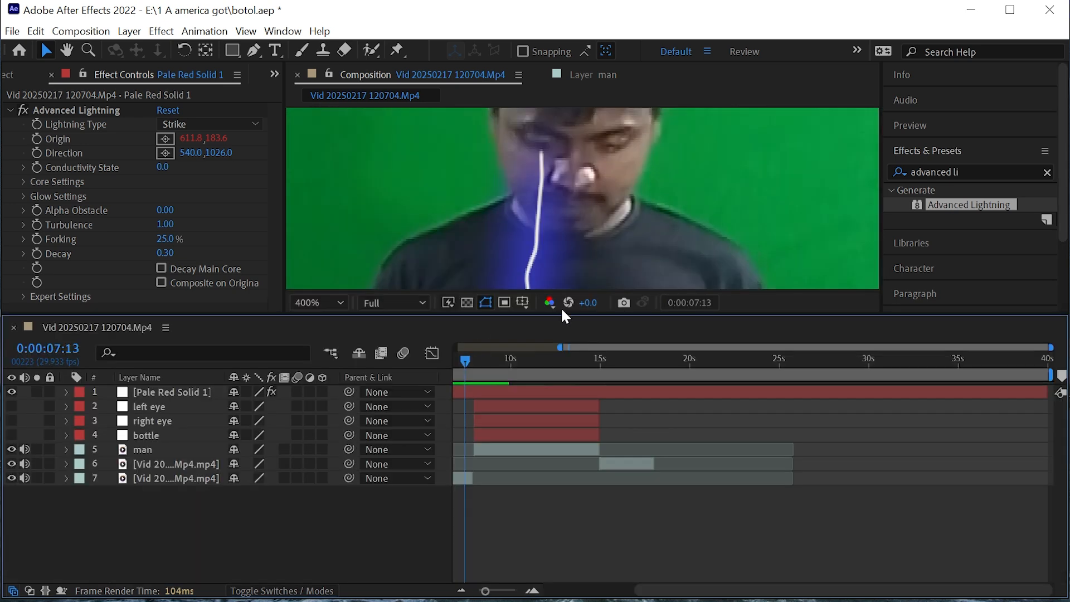
left_click_drag(526, 313, 513, 455)
key("space")
left_click_drag(604, 287, 616, 144)
left_click_drag(585, 304, 626, 137)
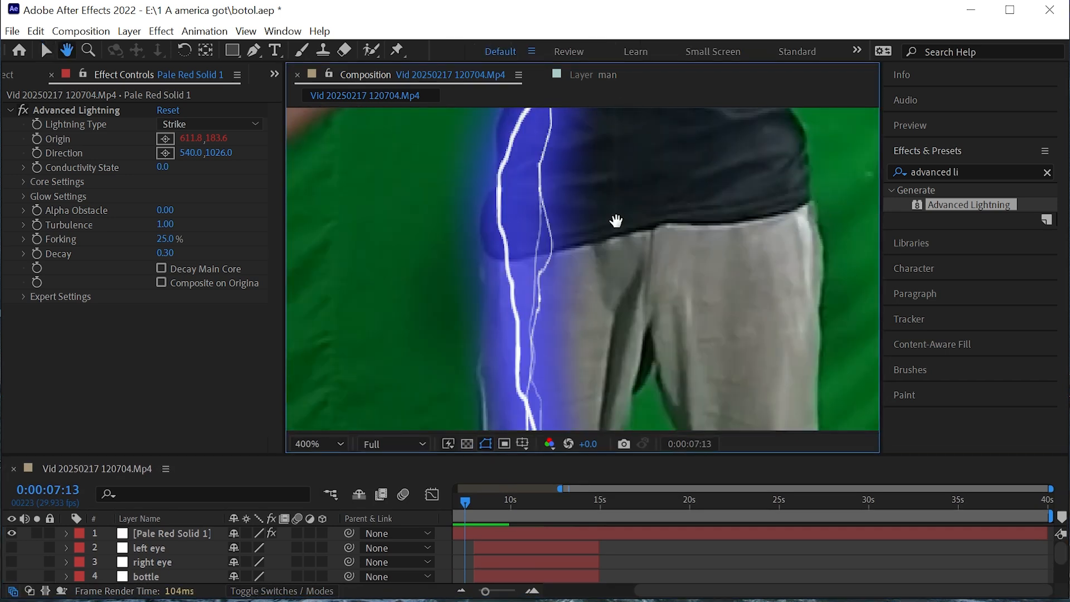
left_click_drag(617, 318, 621, 142)
scroll(621, 201, "down", 4)
scroll(637, 288, "down", 4)
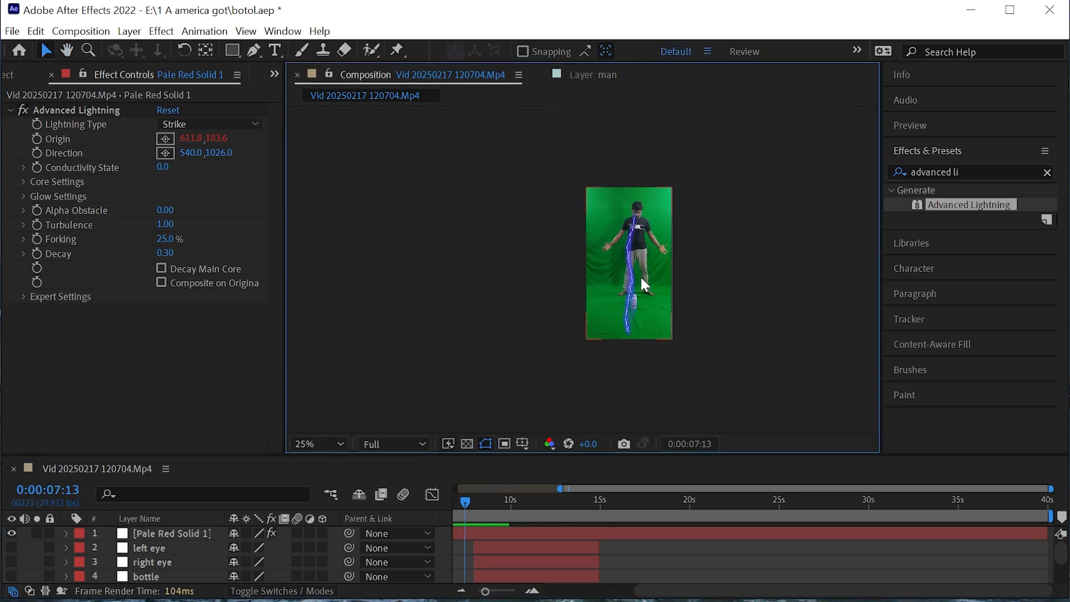
scroll(645, 333, "up", 4)
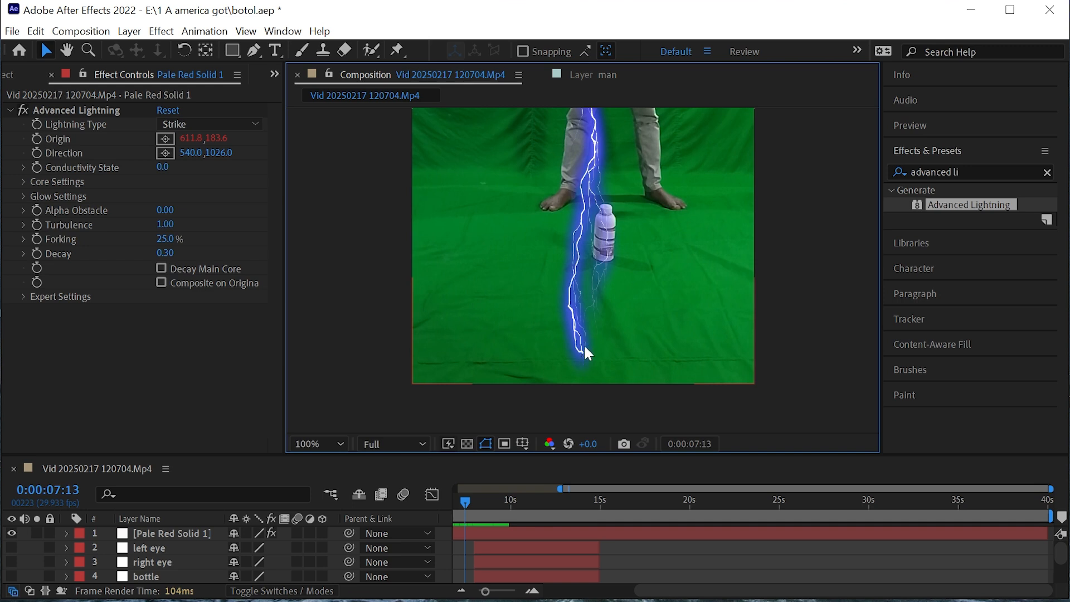
left_click_drag(530, 455, 531, 394)
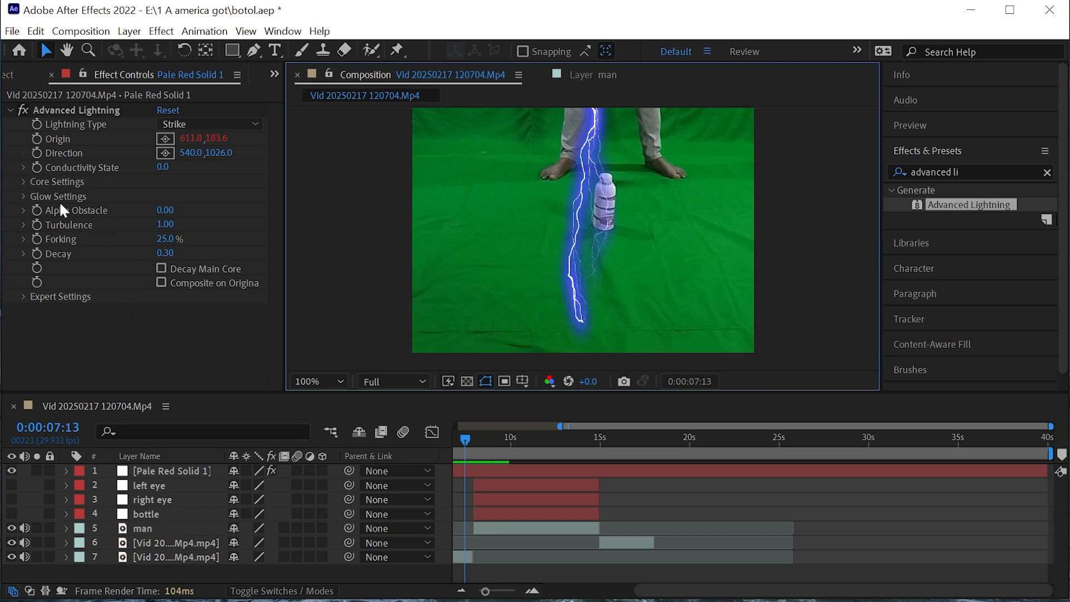
Add an expression to the lightning's Direction that links it to the bottle null: thisComp.layer("bottle").toComp([0,0,0])
left_click(35, 149, "alt")
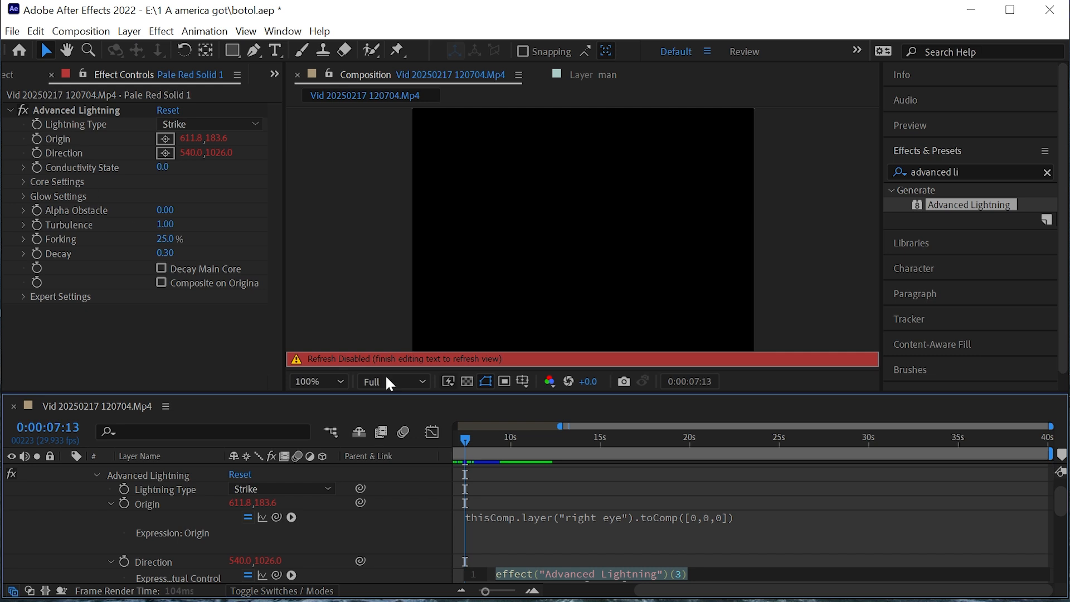
left_click_drag(415, 393, 414, 317)
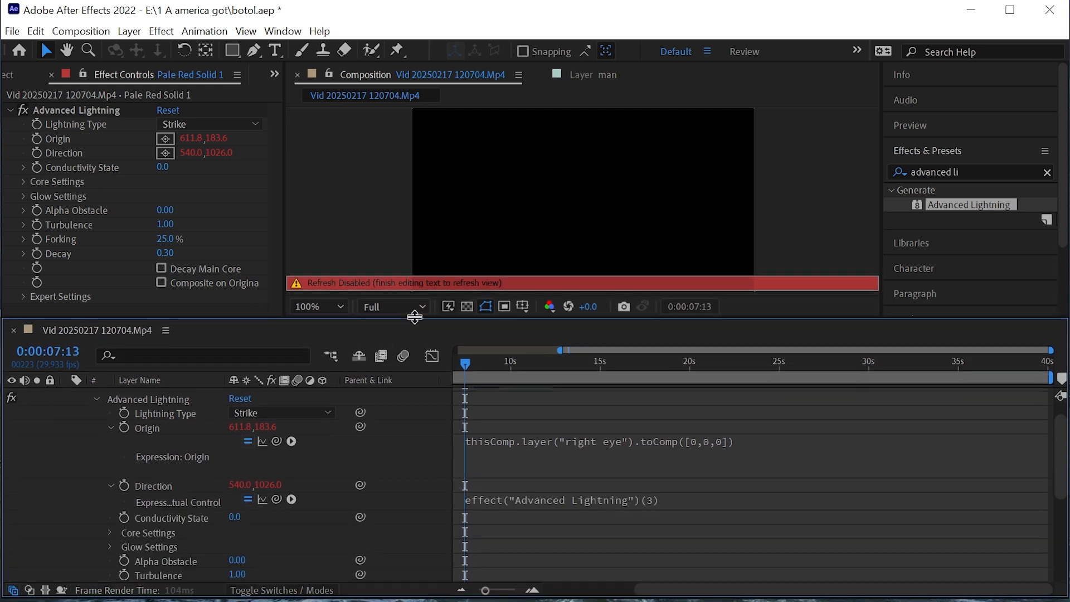
left_click(409, 369)
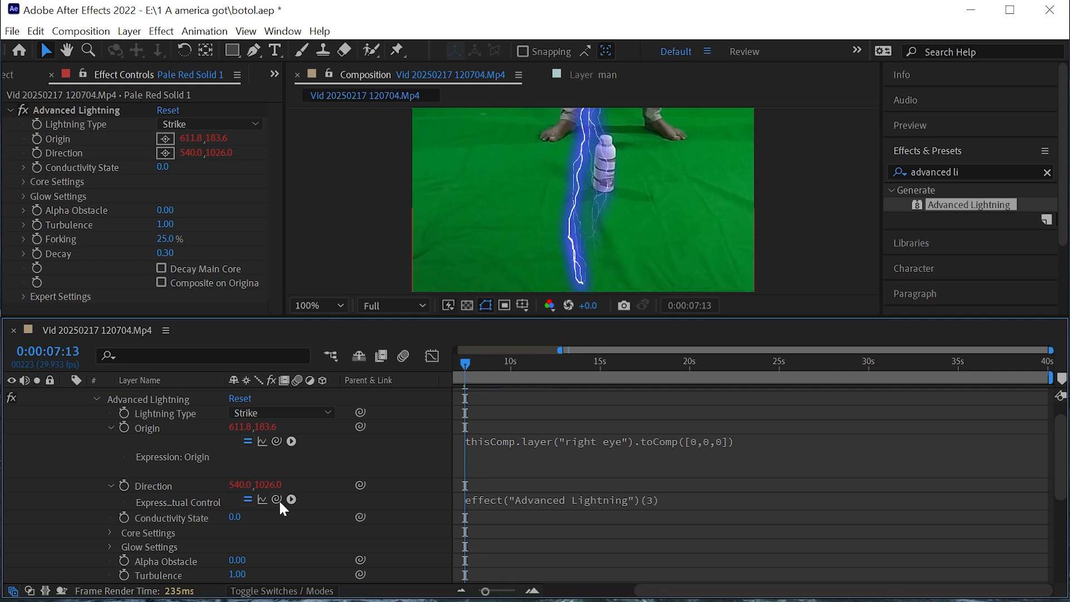
left_click_drag(276, 499, 153, 538)
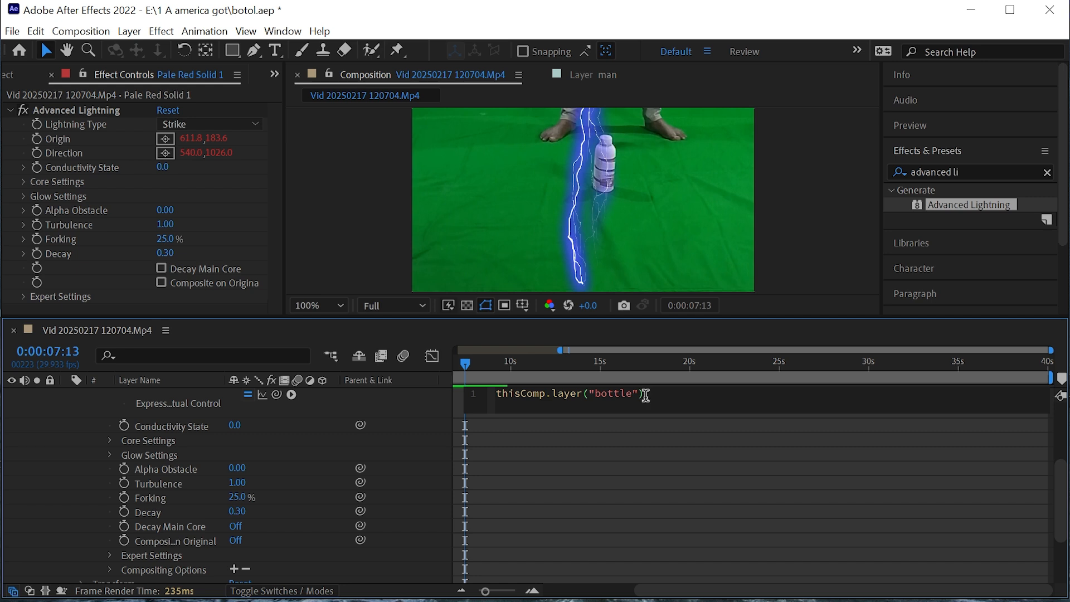
type(".toComp([0,0,0])")
left_click(426, 516)
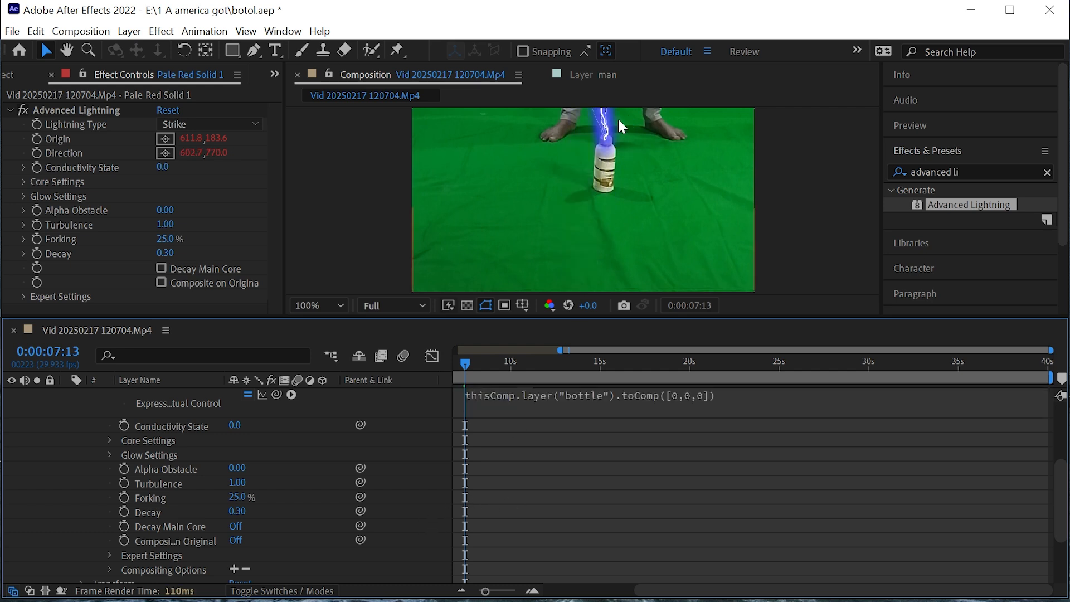
Examine the lightning bolt at 0:00:07:13 along its full length from the man's right eye to the bottle
scroll(605, 248, "up", 5)
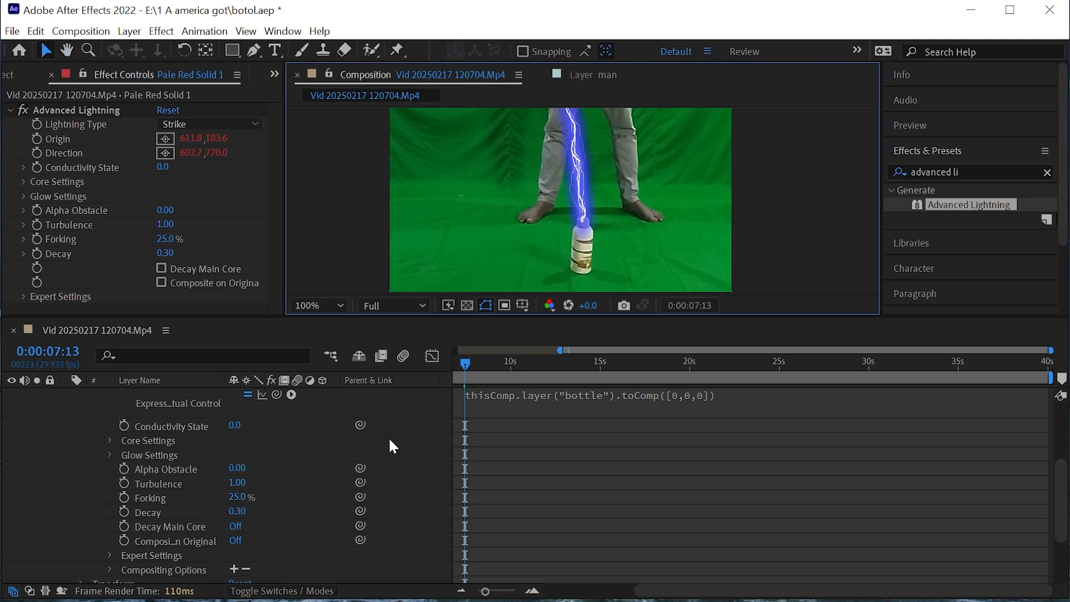
scroll(393, 445, "up", 3)
left_click(67, 393)
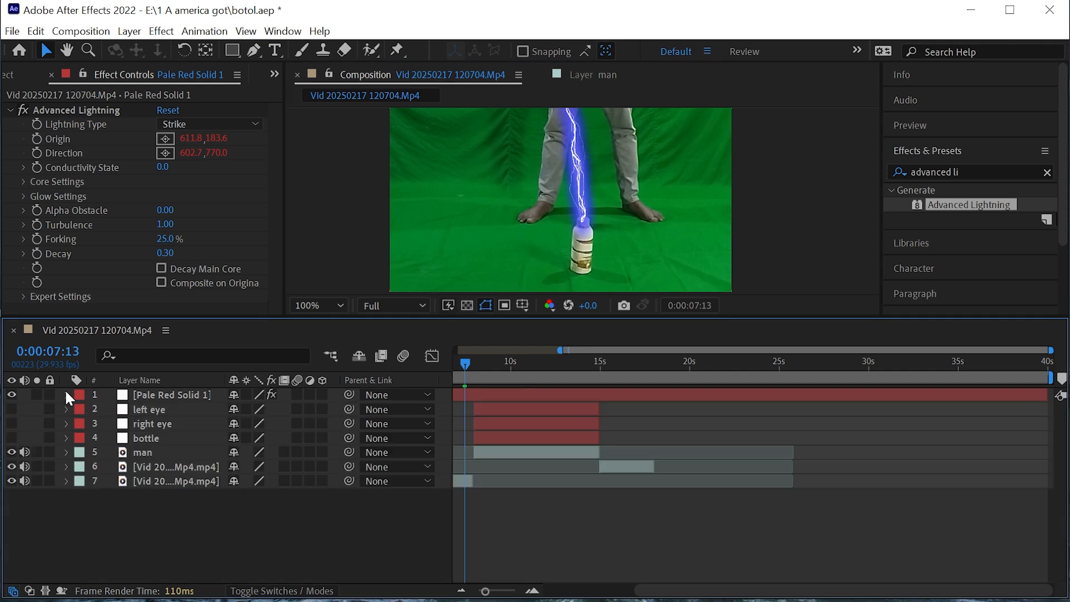
left_click_drag(575, 316, 575, 475)
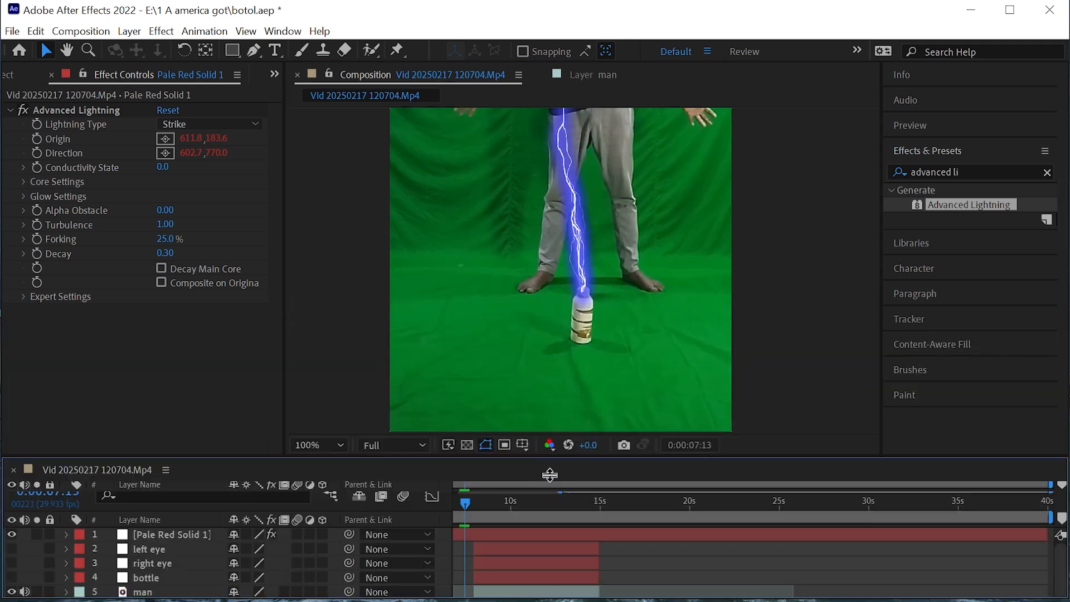
scroll(630, 254, "down", 3)
scroll(633, 253, "up", 3)
scroll(639, 236, "down", 1)
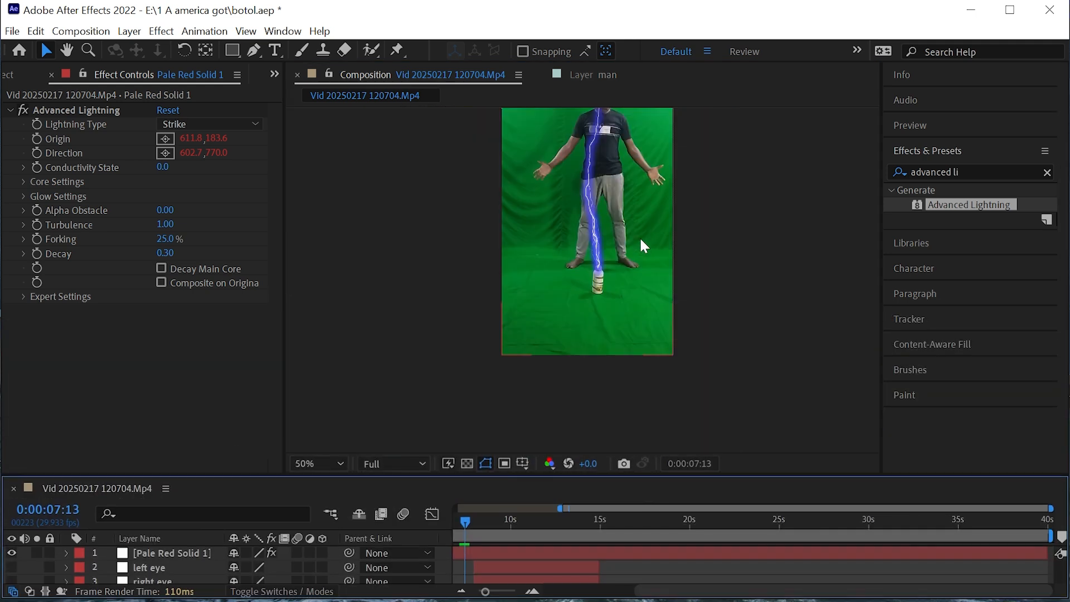
left_click_drag(640, 180, 619, 257)
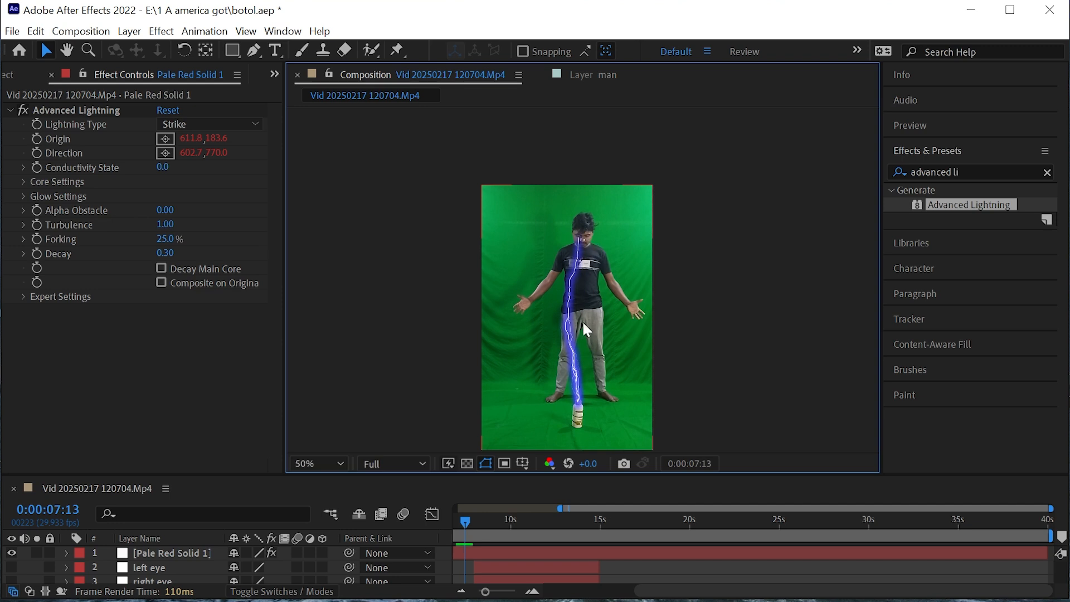
Create a second white solid layer of 1080 × 1080 px for the other eye's lightning
left_click_drag(594, 478, 591, 321)
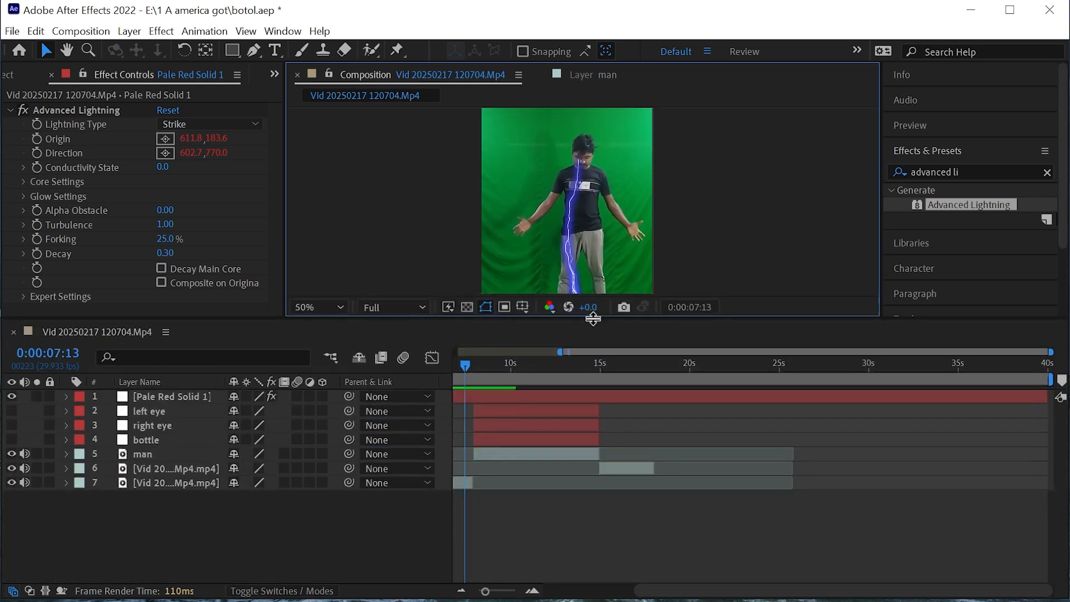
right_click(249, 525)
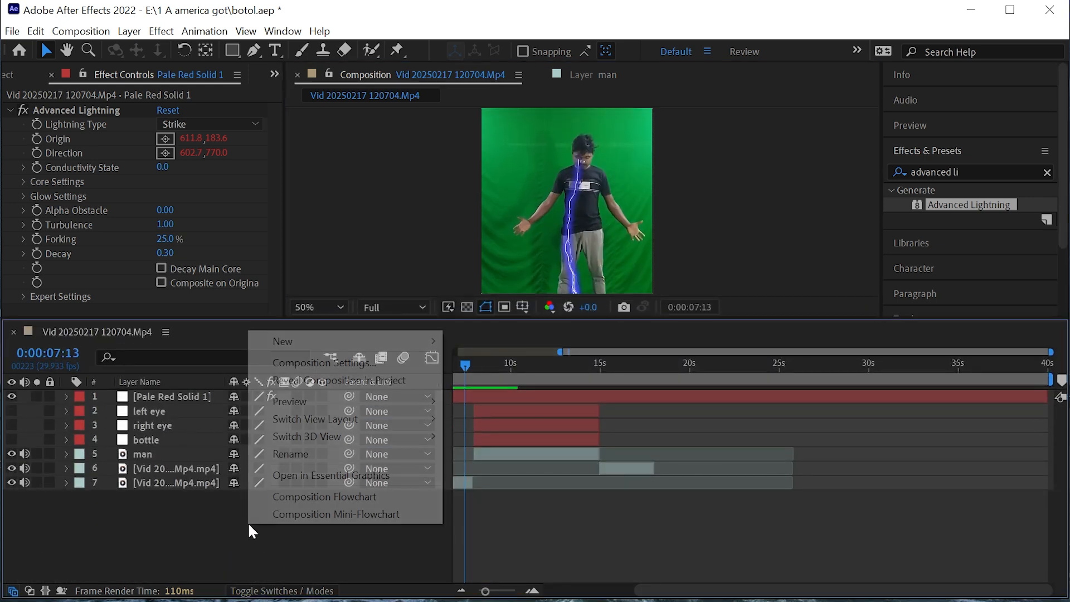
mouse_move(301, 345)
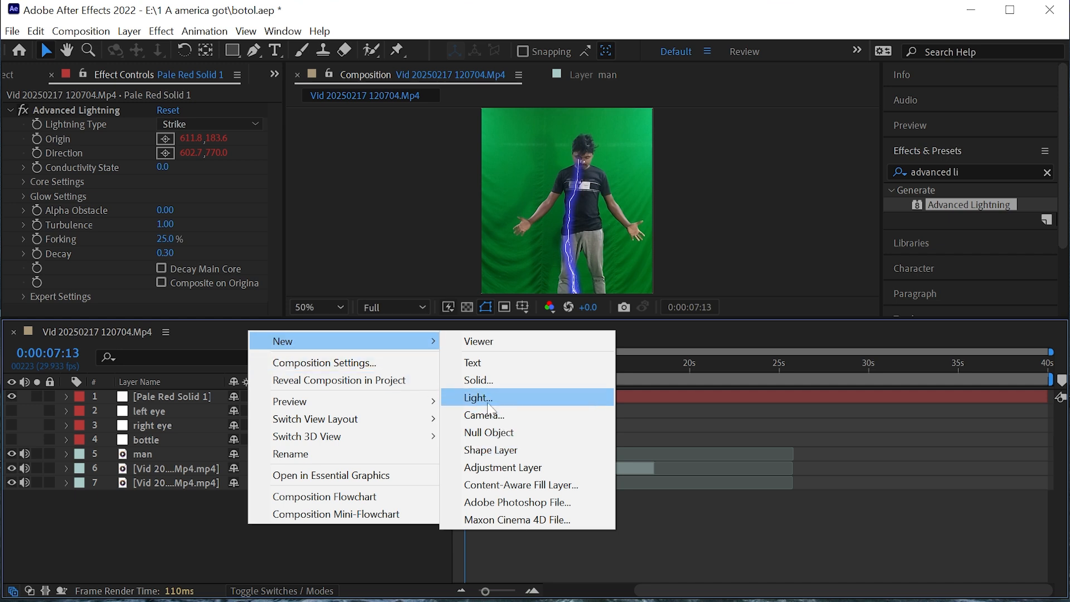
left_click(479, 381)
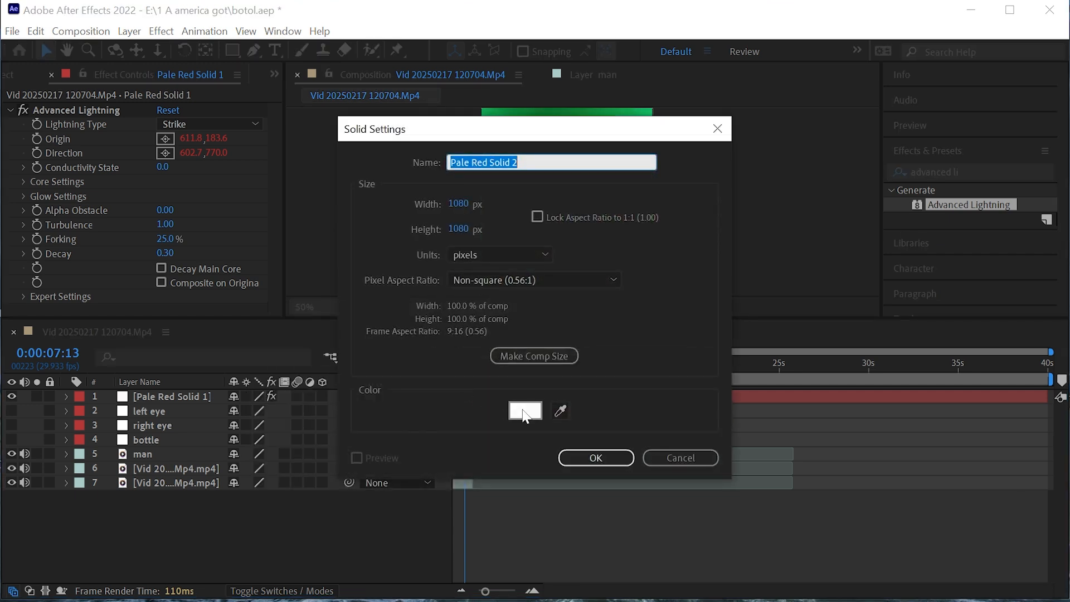
left_click(595, 457)
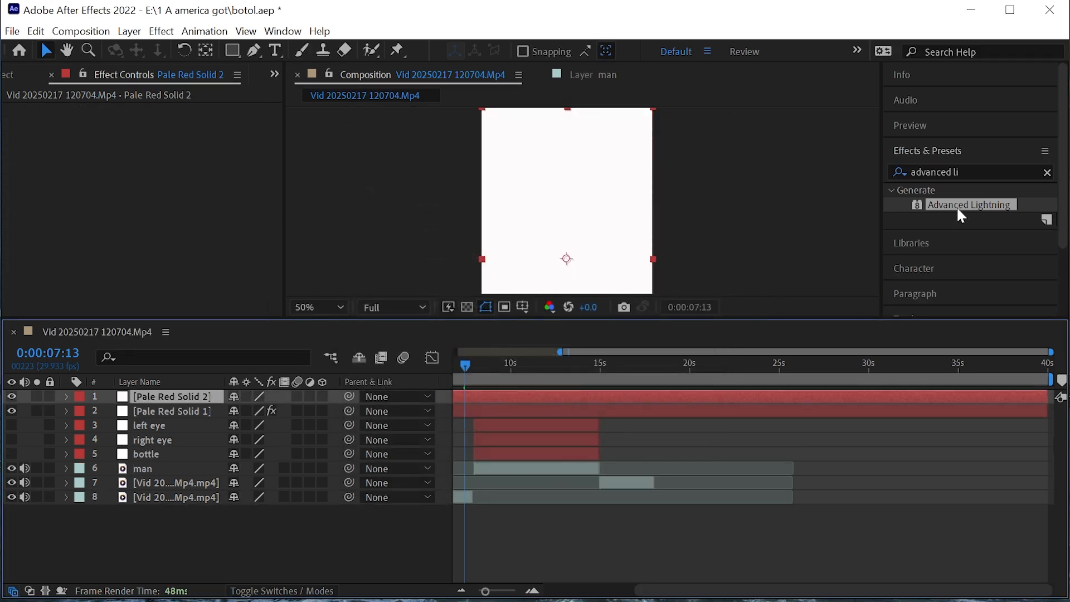
Apply Advanced Lightning to the new solid and set its Lightning Type to Strike
left_click_drag(957, 202, 196, 394)
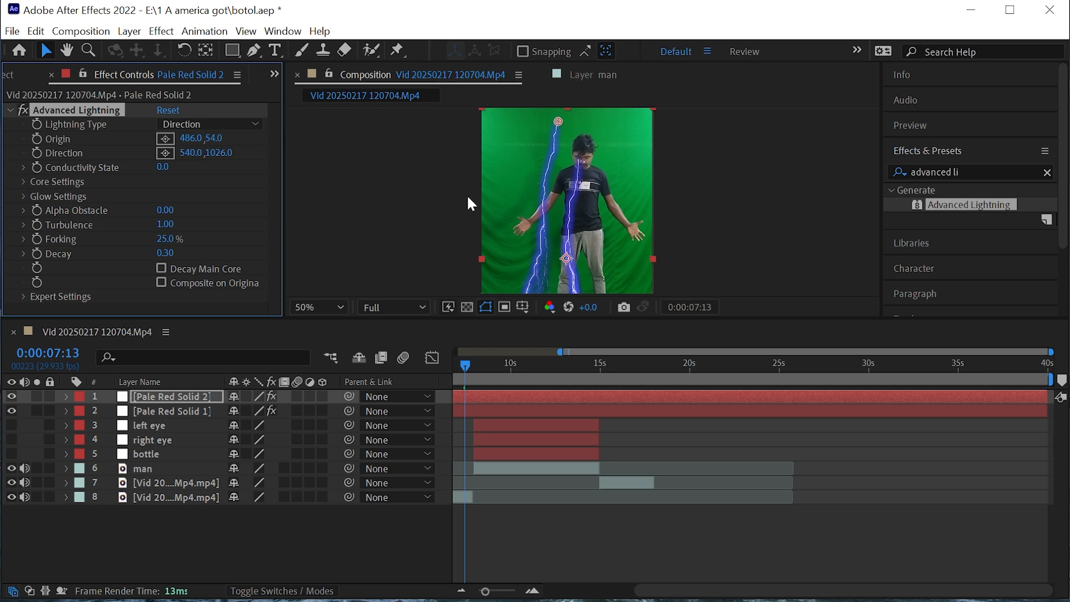
left_click(252, 123)
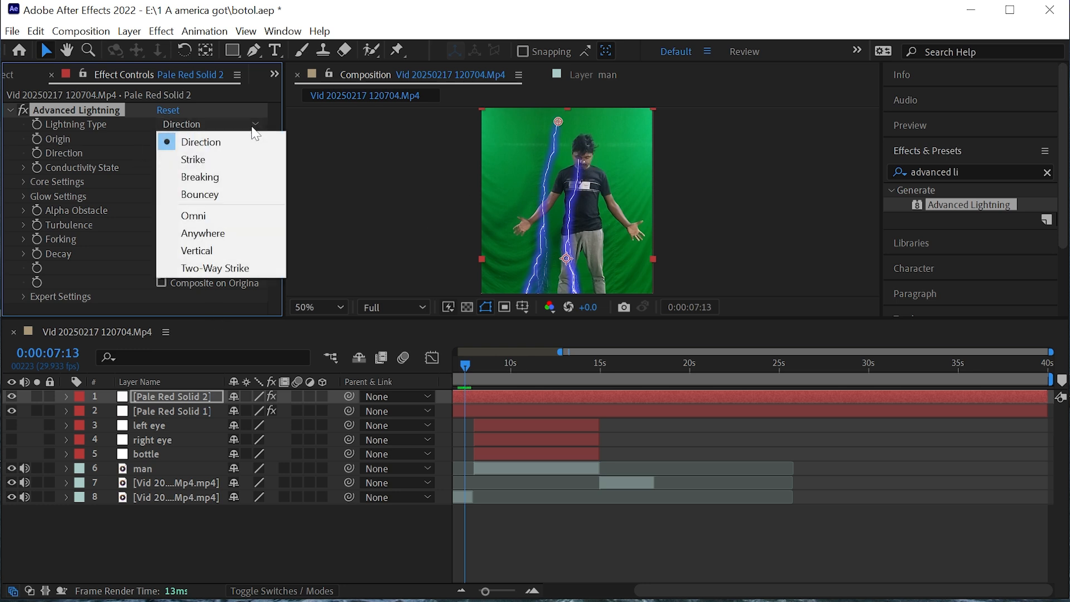
left_click(217, 158)
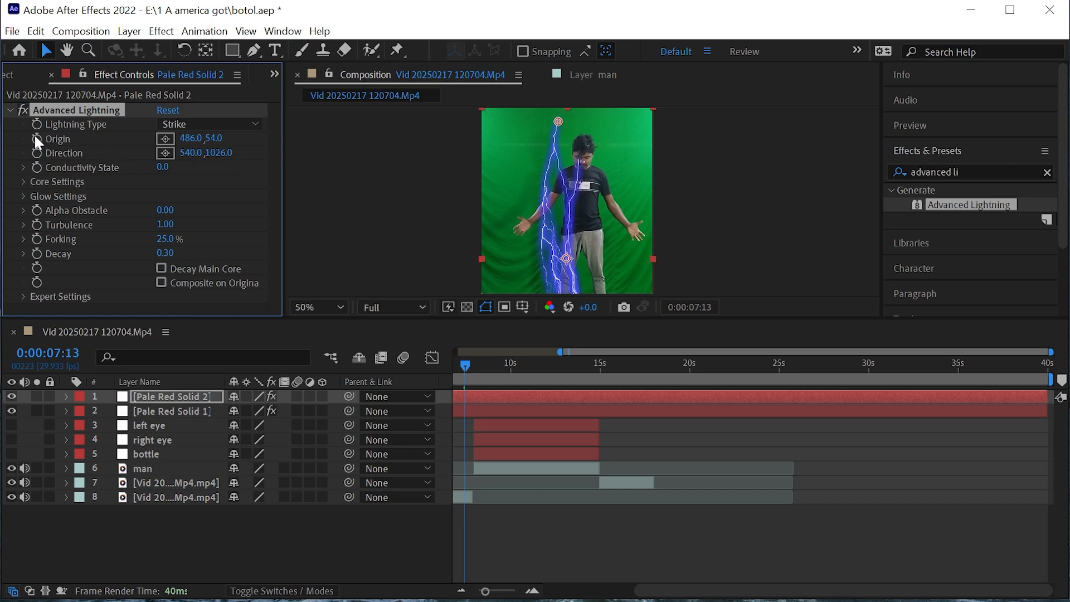
Link the second lightning's Origin to the left eye null with the expression thisComp.layer("left eye").toComp([0,0,0])
left_click(36, 138, "alt")
left_click_drag(301, 318, 299, 281)
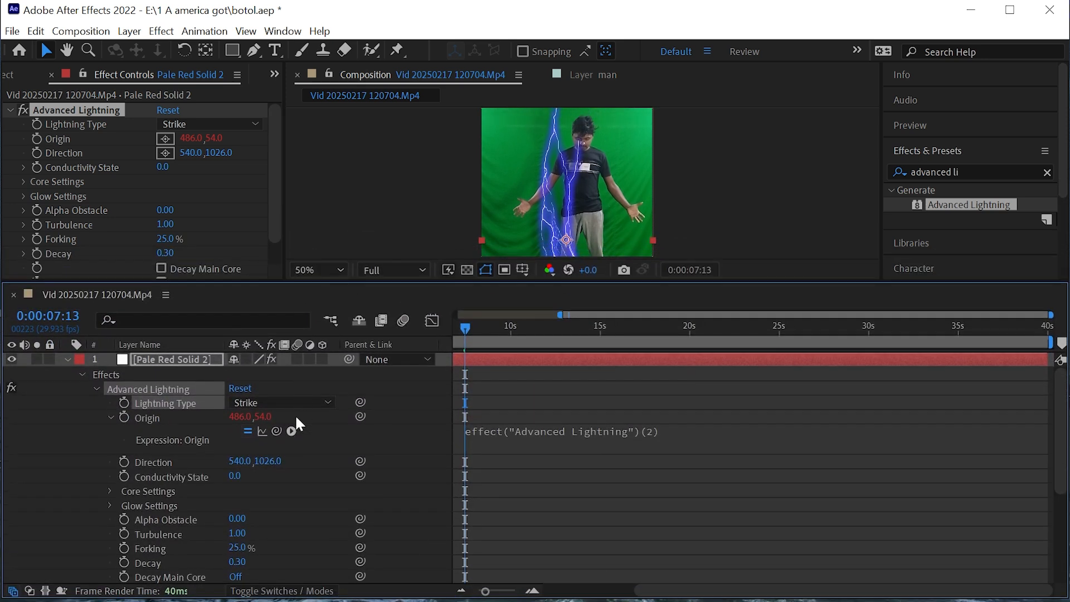
left_click_drag(275, 430, 168, 560)
type(".toComp([0,0,0])")
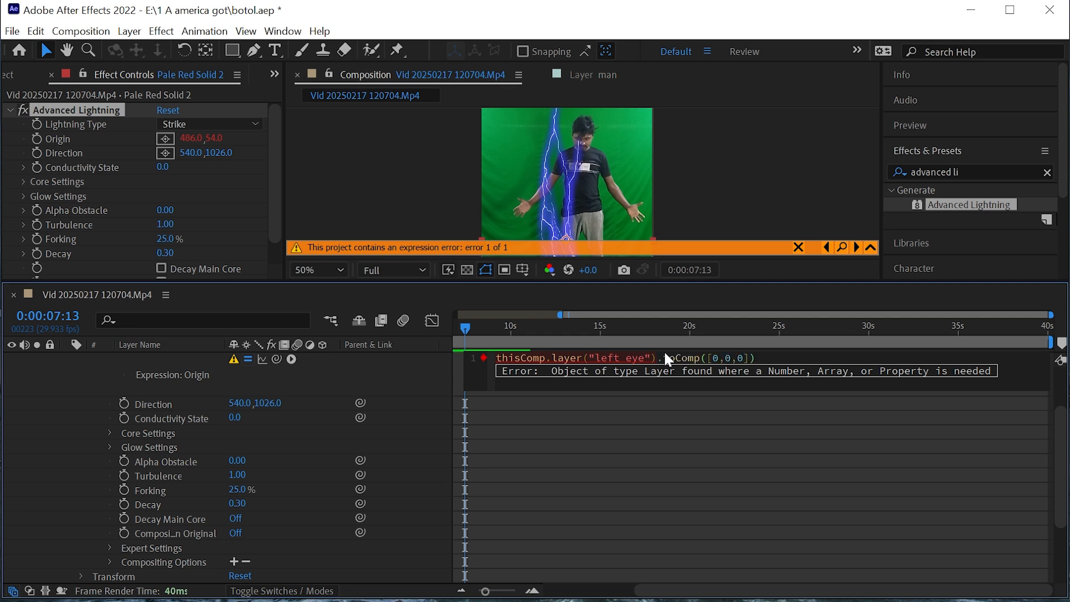
left_click(433, 470)
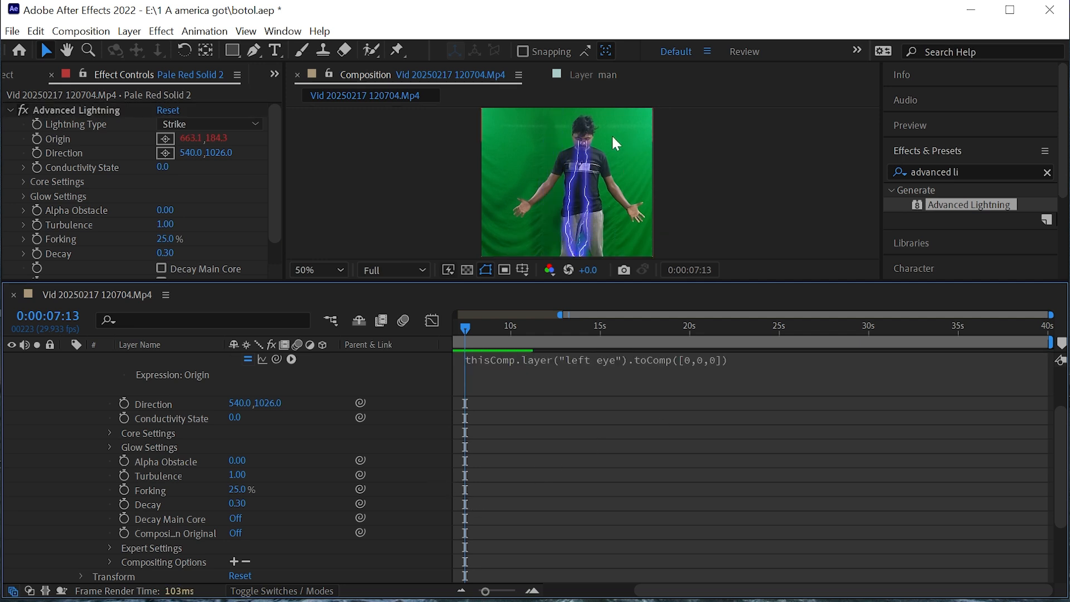
scroll(582, 139, "up", 3)
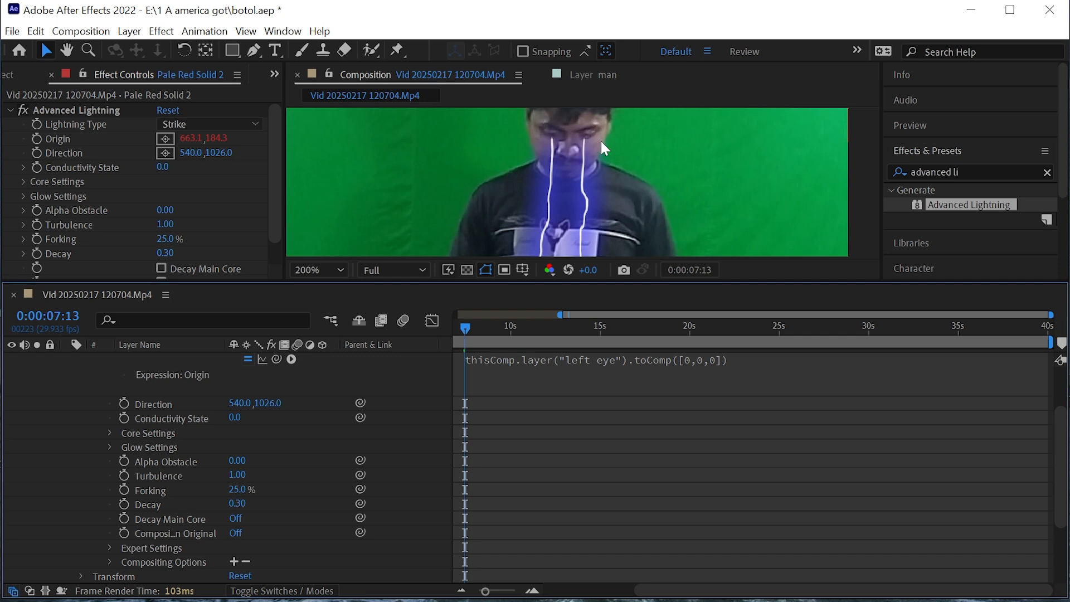
scroll(600, 139, "down", 5)
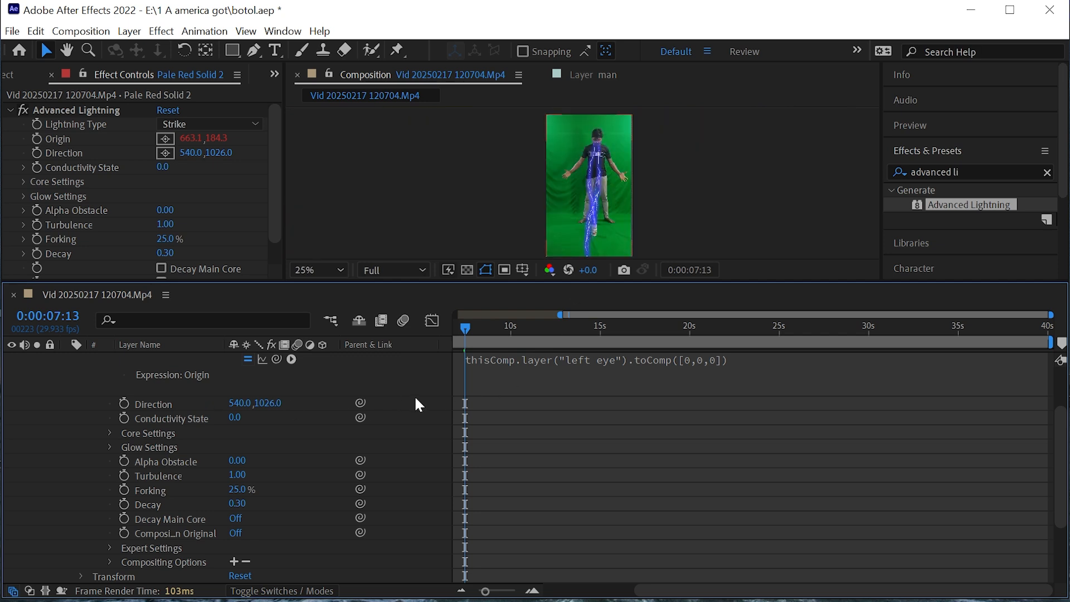
scroll(415, 396, "up", 5)
left_click(68, 357)
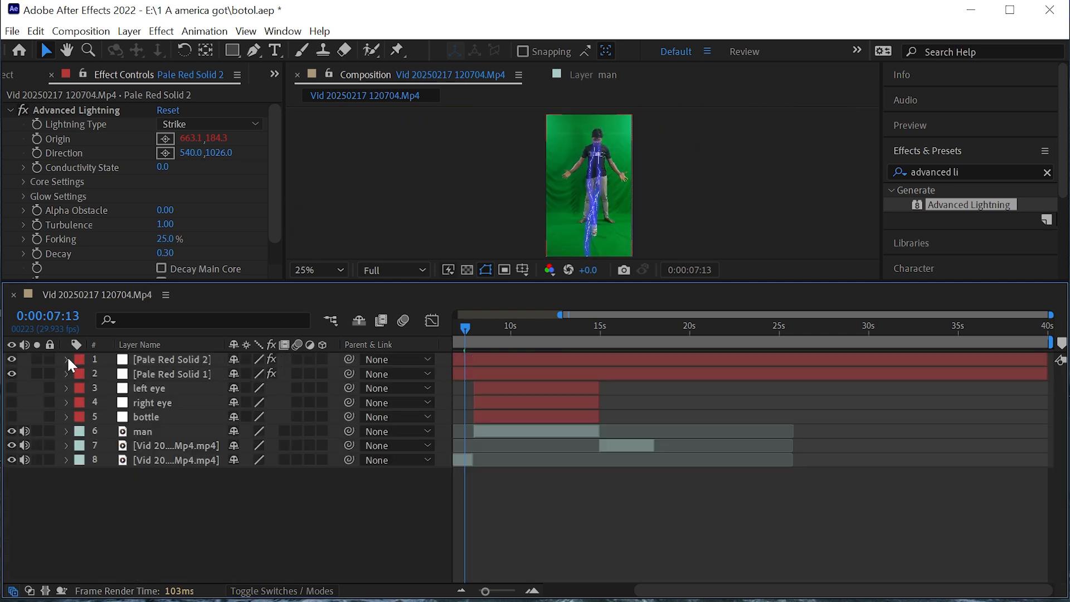
Link the second lightning's Direction to the bottle null with the expression thisComp.layer("bottle").toComp([0,0,0])
left_click(34, 154, "alt")
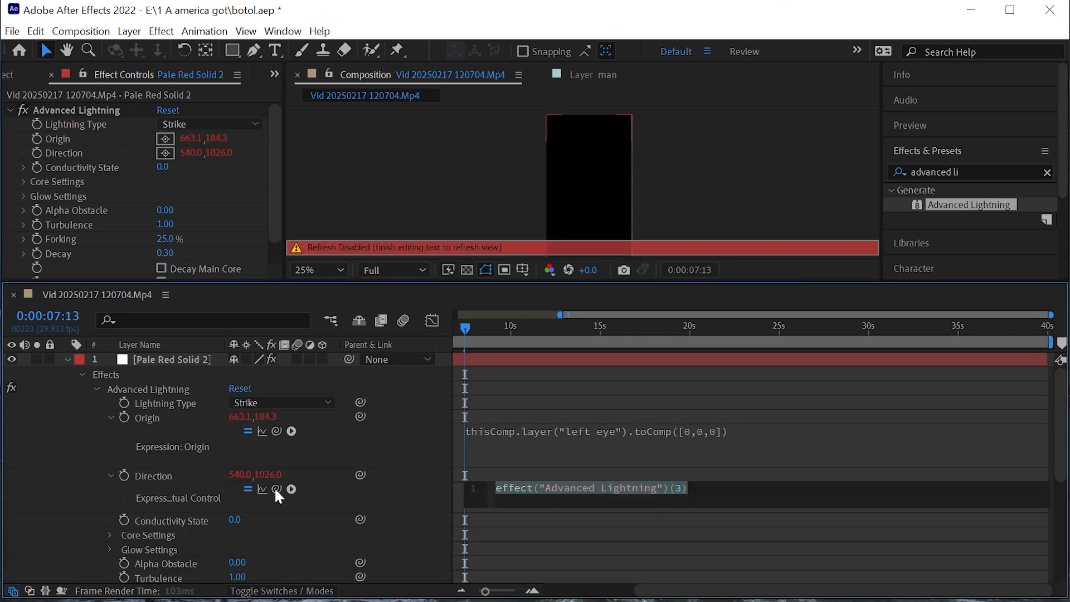
left_click_drag(274, 486, 147, 554)
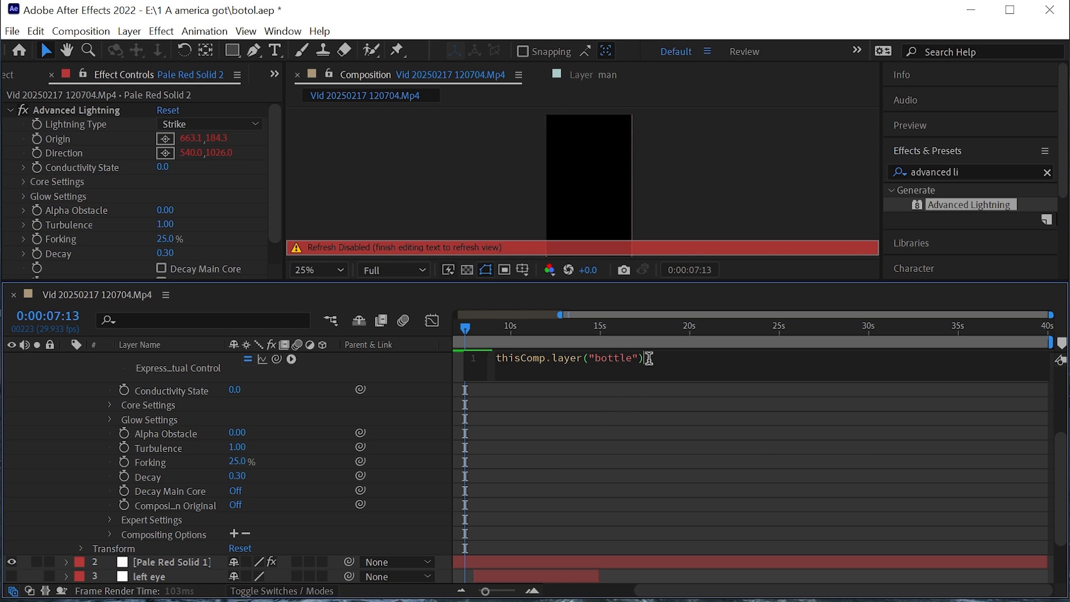
type(".toComp([0,0,0])")
left_click(436, 495)
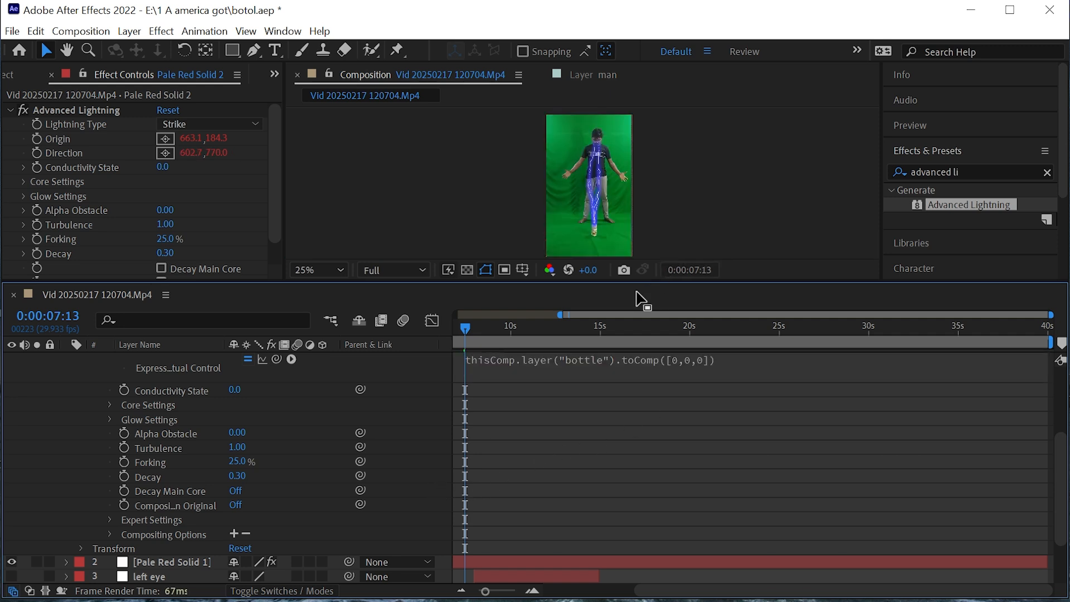
left_click_drag(635, 283, 615, 449)
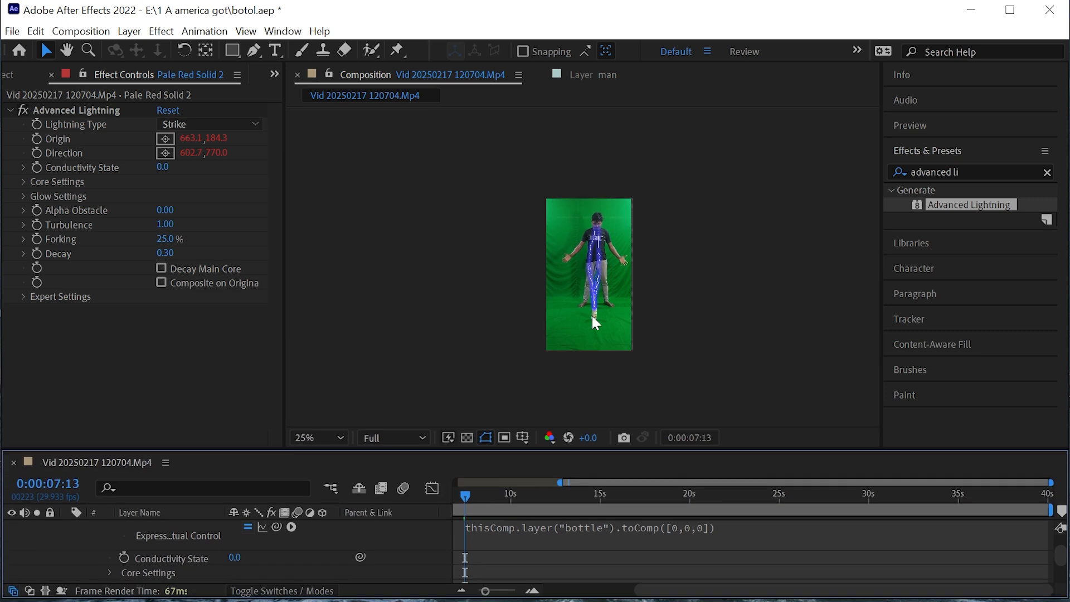
scroll(597, 269, "up", 2)
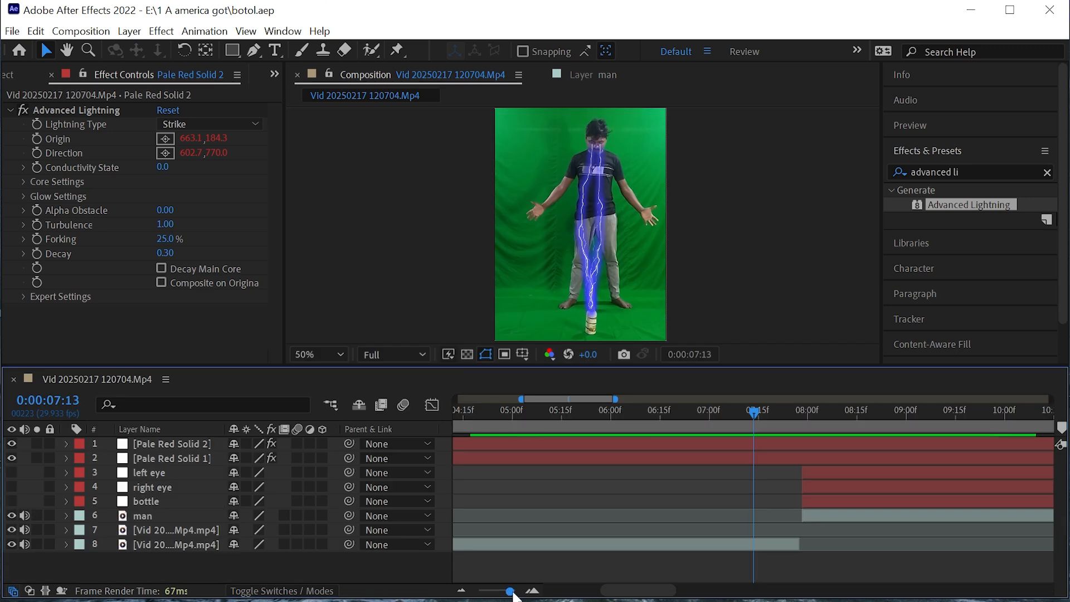
Trim both lightning solids in the timeline to the time span of the left eye, right eye and bottle layers
left_click_drag(485, 591, 466, 594)
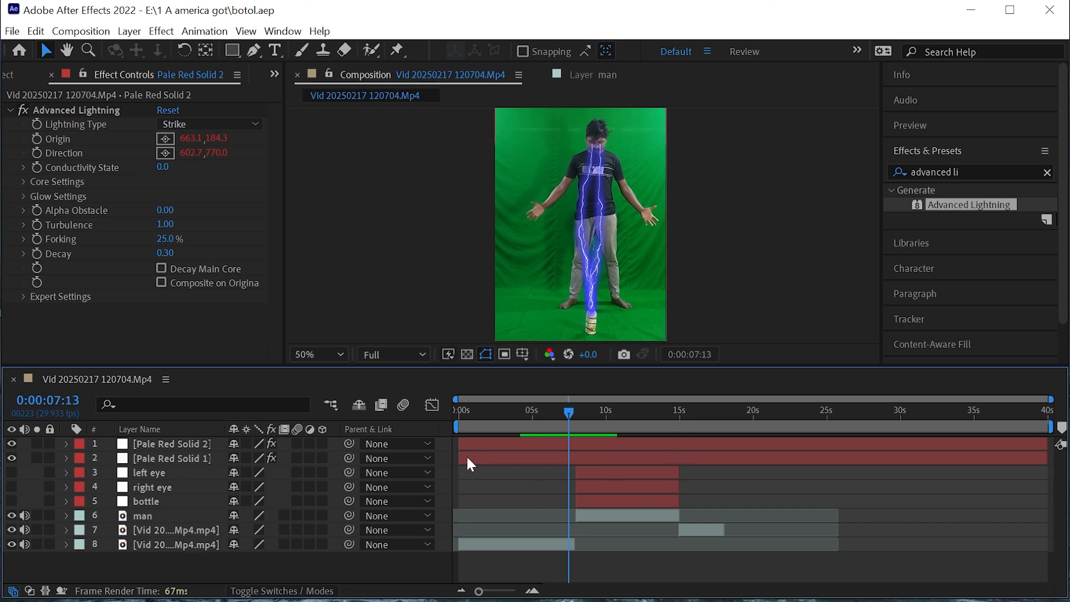
left_click_drag(462, 457, 575, 458)
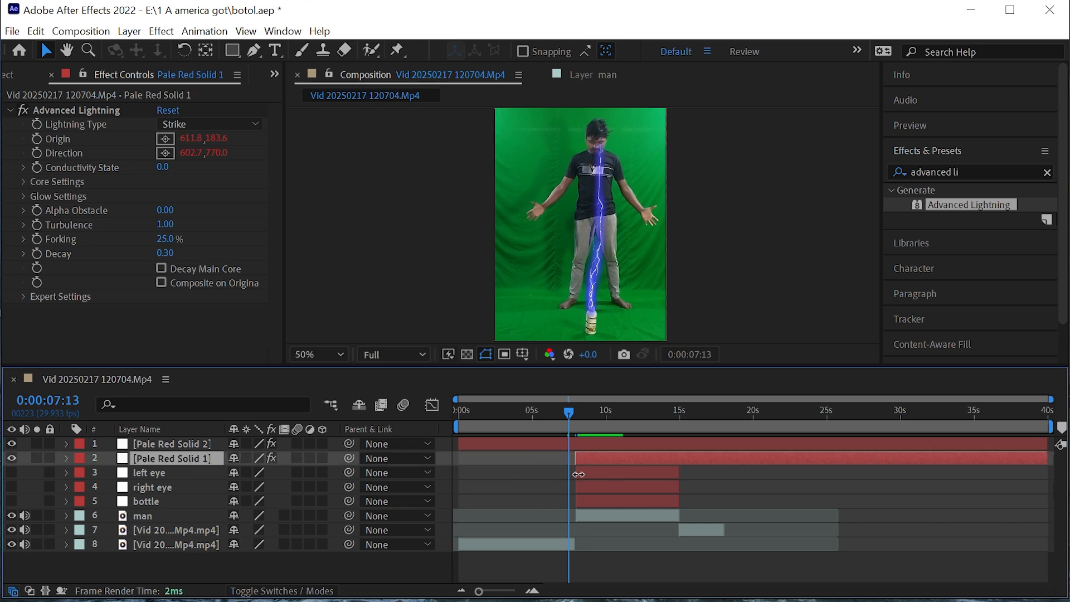
left_click_drag(459, 443, 575, 463)
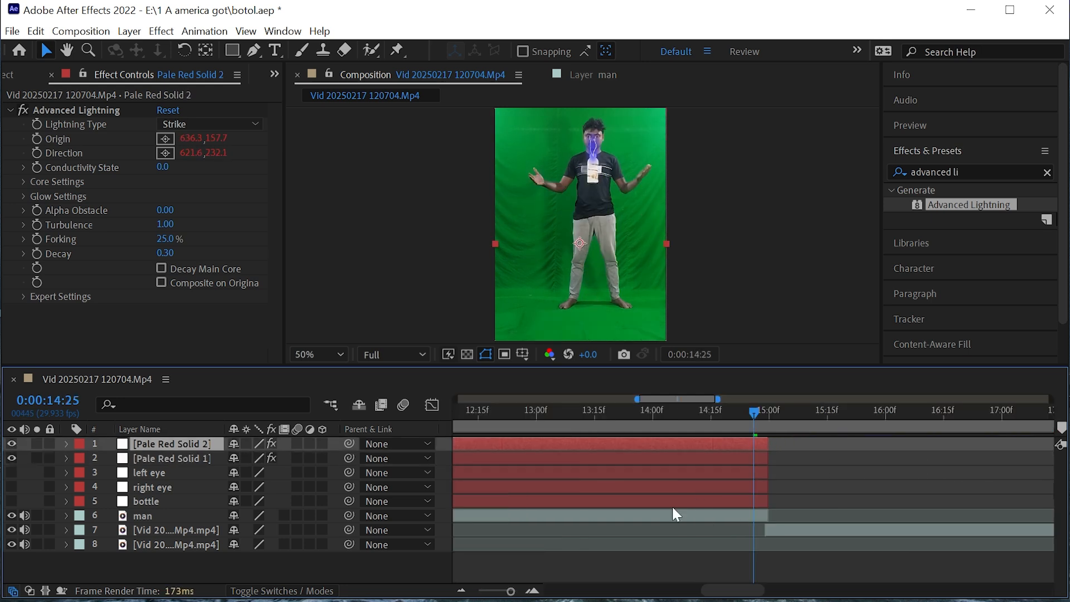
Review both trimmed lightning bolts by scrubbing the composition from 0:00:05:27 to 0:00:10:14
left_click_drag(511, 591, 485, 590)
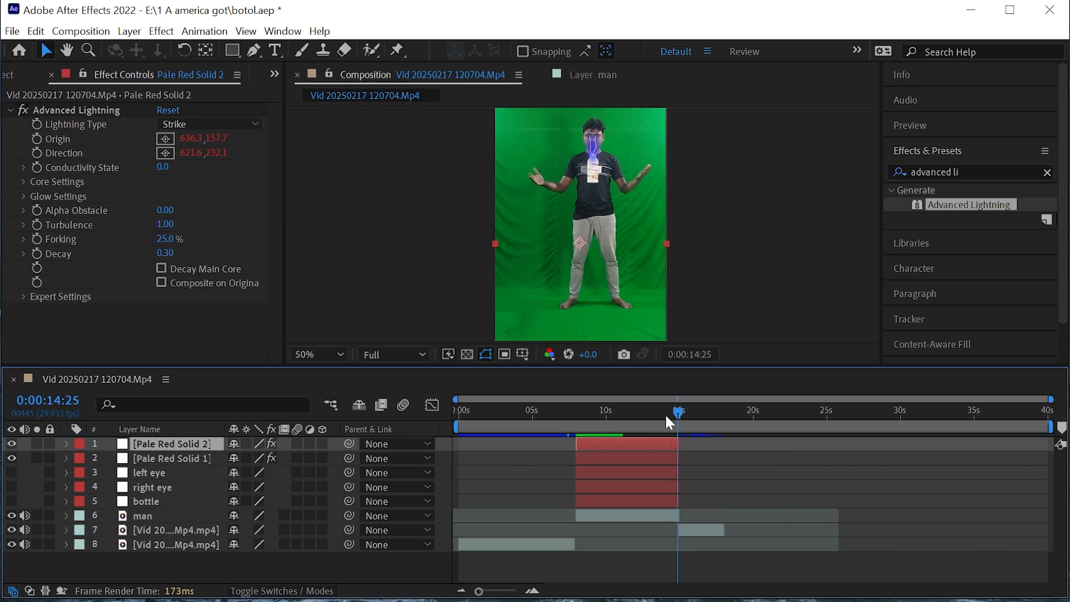
left_click_drag(676, 411, 544, 431)
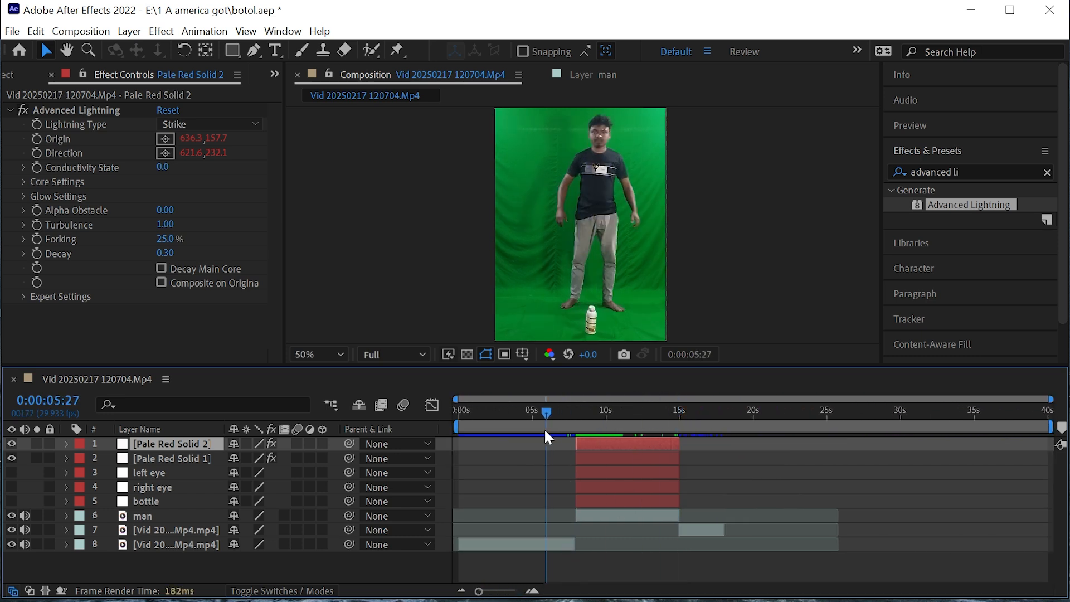
left_click_drag(546, 416, 610, 449)
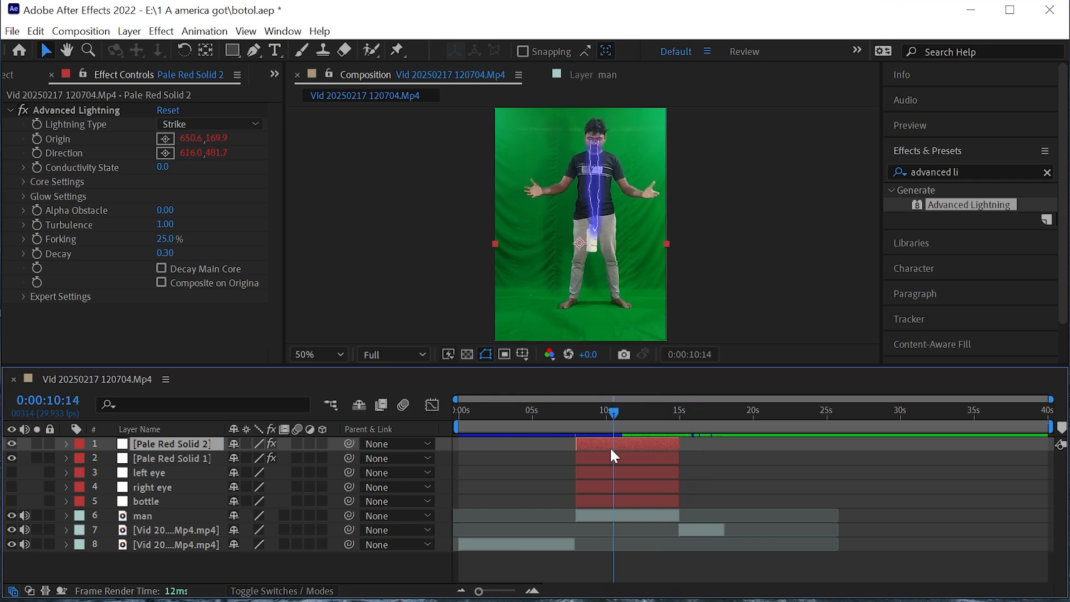